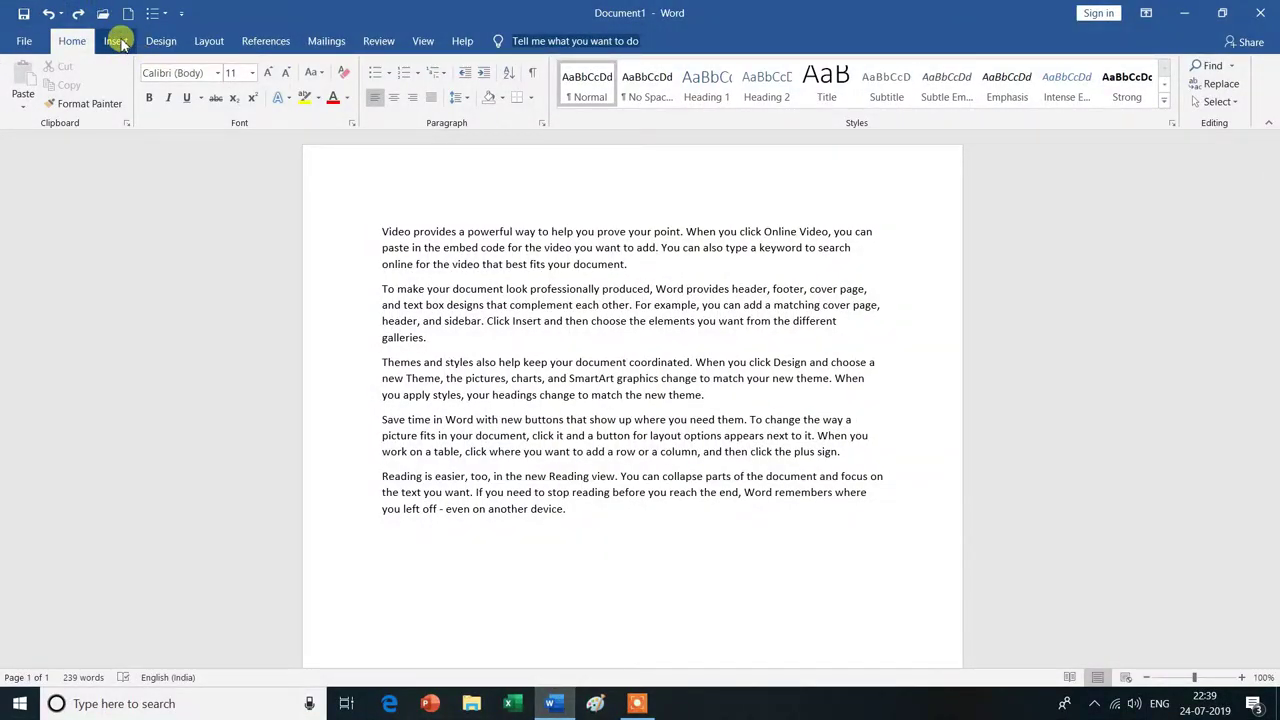
Show the built-in Text Box design gallery from the Insert ribbon.
left_click(118, 42)
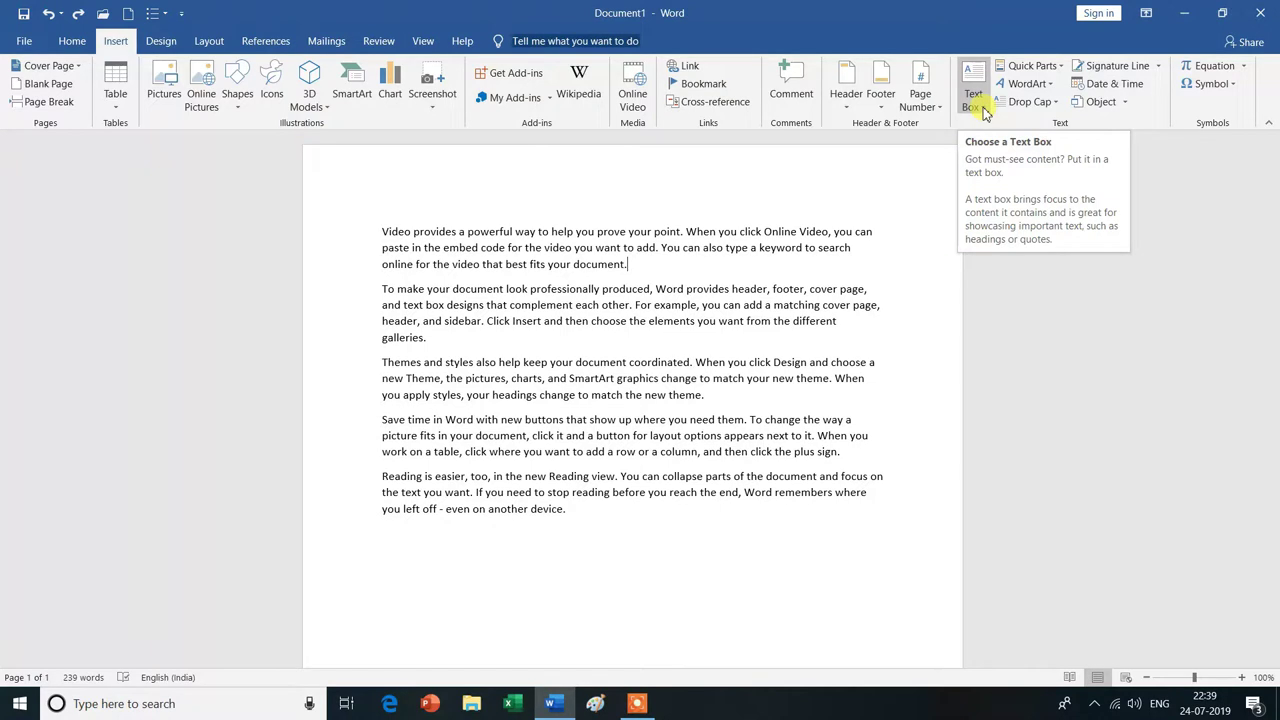
left_click(983, 113)
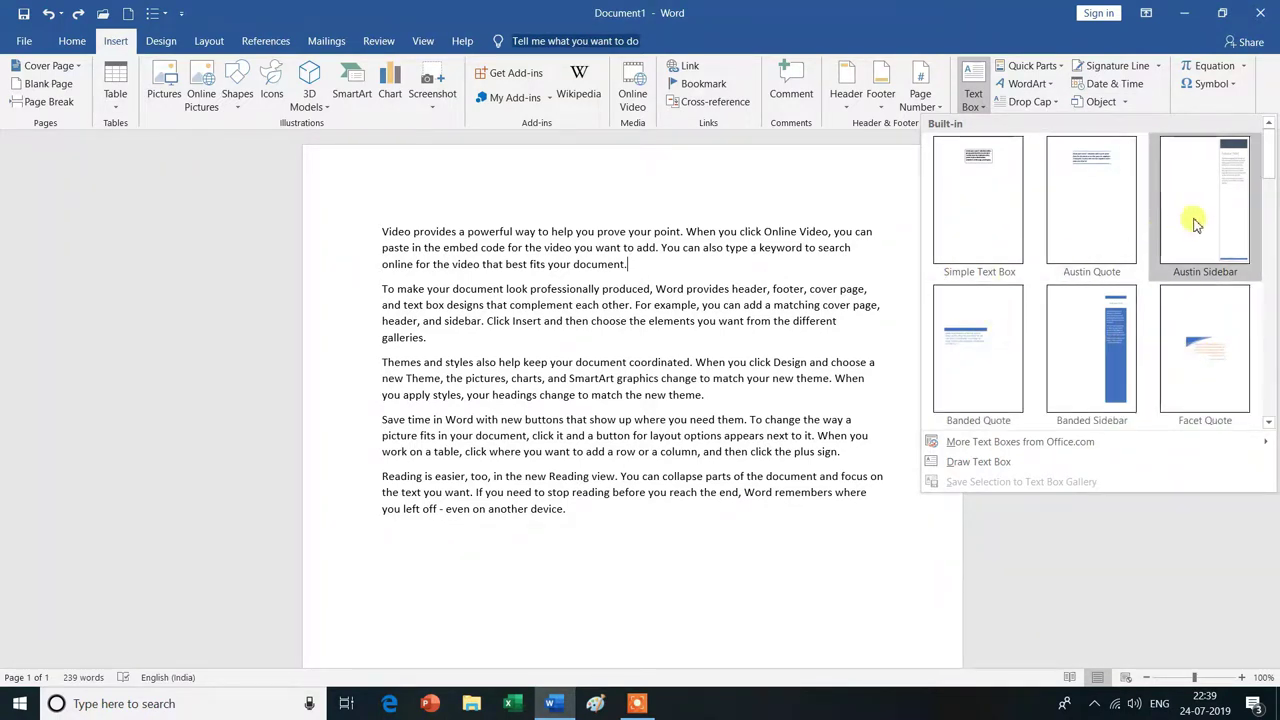
Insert a Simple Text Box reading 'Computer science' beside the first paragraph, then return to the body text.
left_click(979, 196)
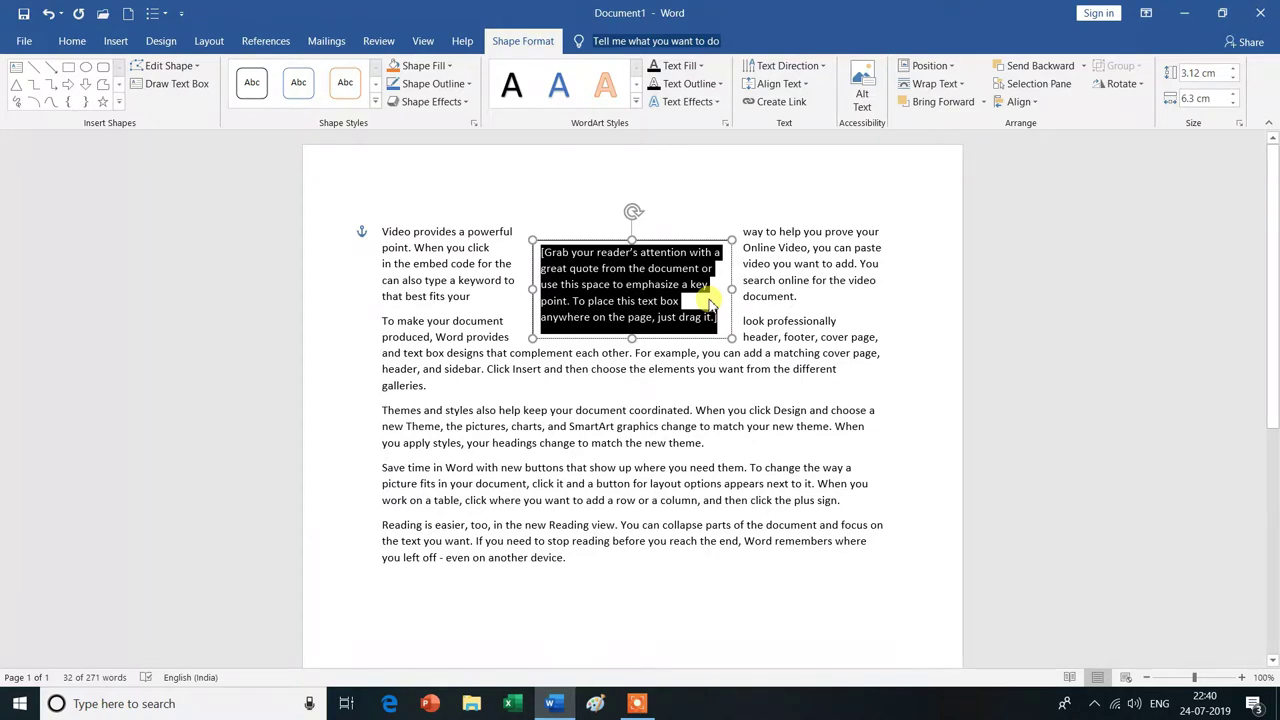
type("com")
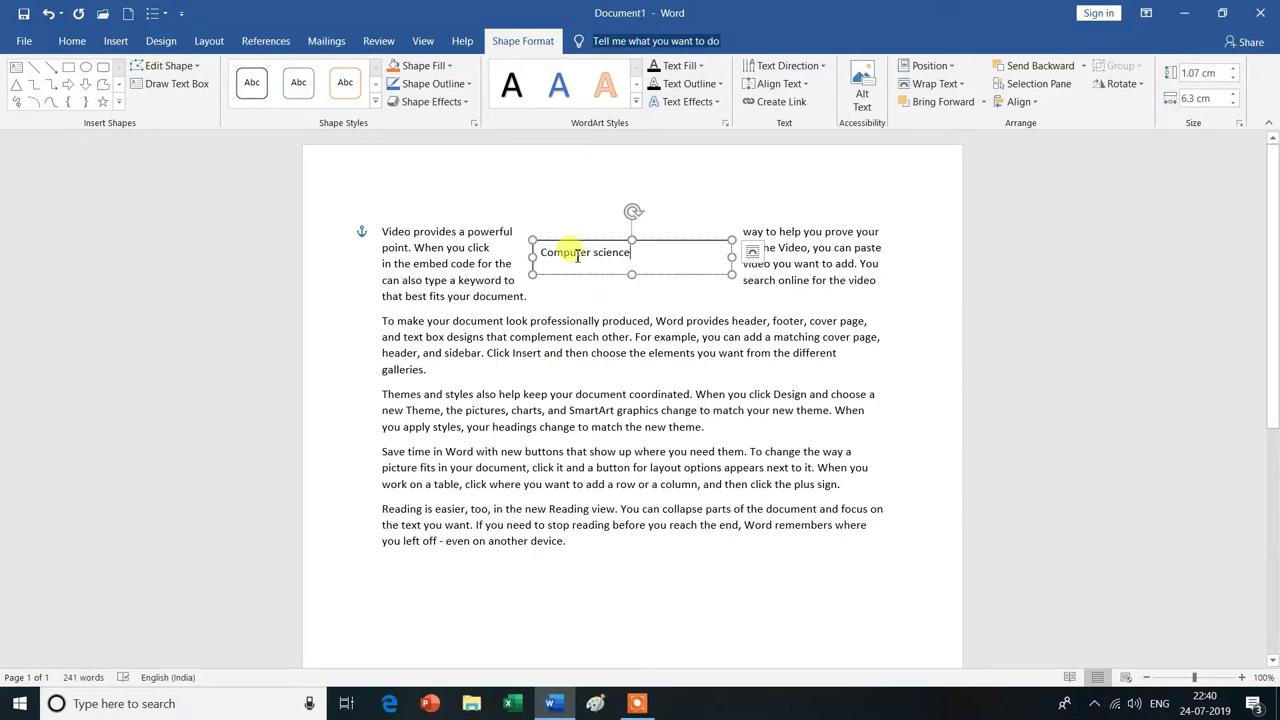
left_click(880, 396)
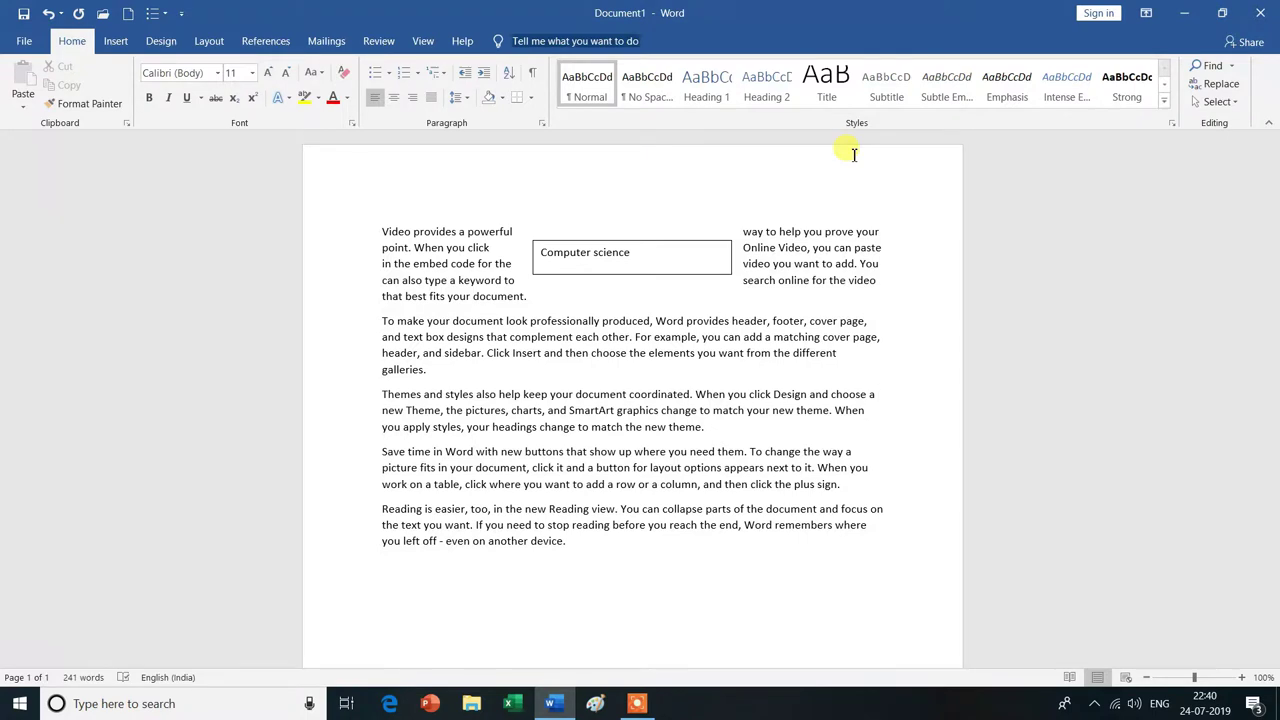
key("ctrl+z")
Undo the text box, then insert a Slice Sidebar (Dark) text box from the gallery.
key("ctrl+z")
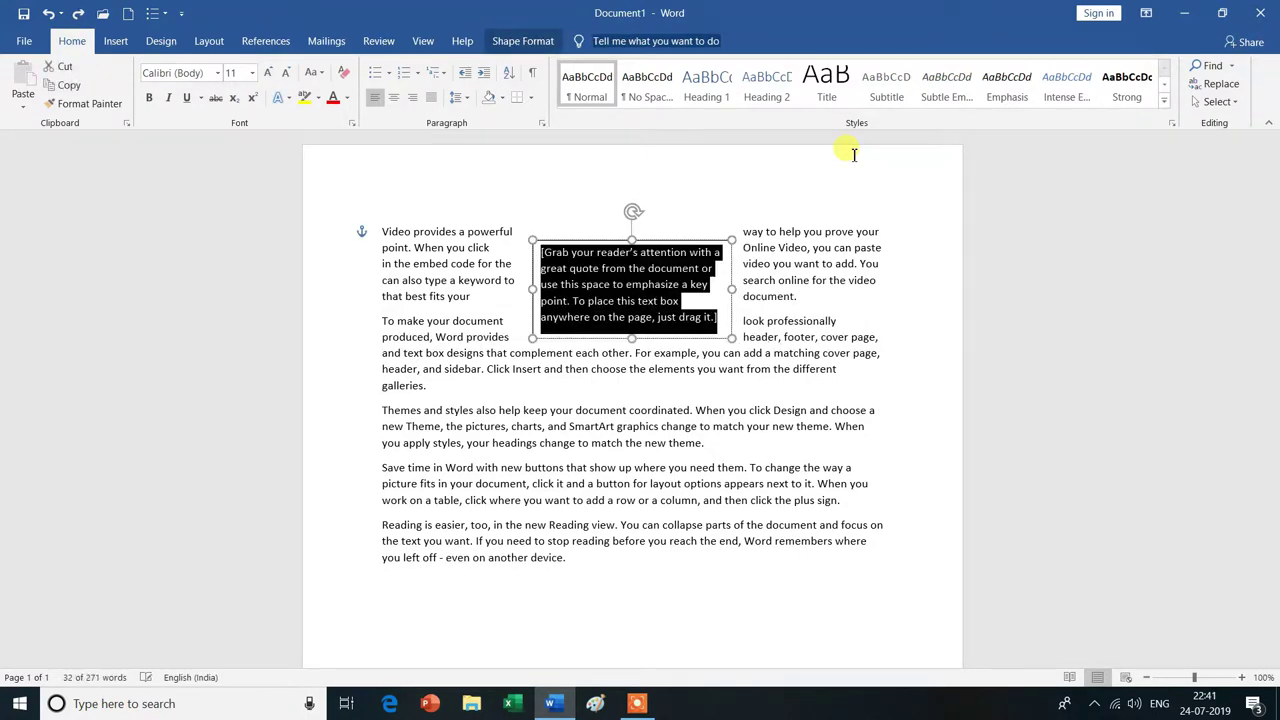
key("ctrl+z")
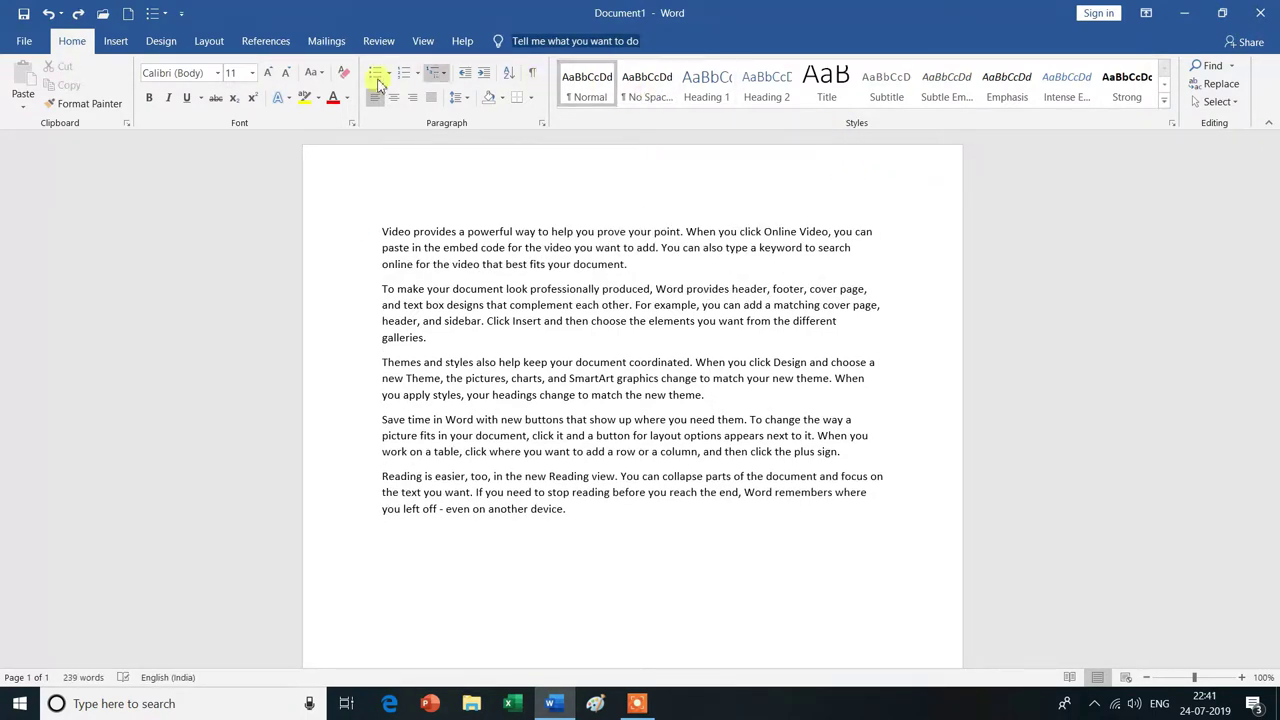
left_click(117, 42)
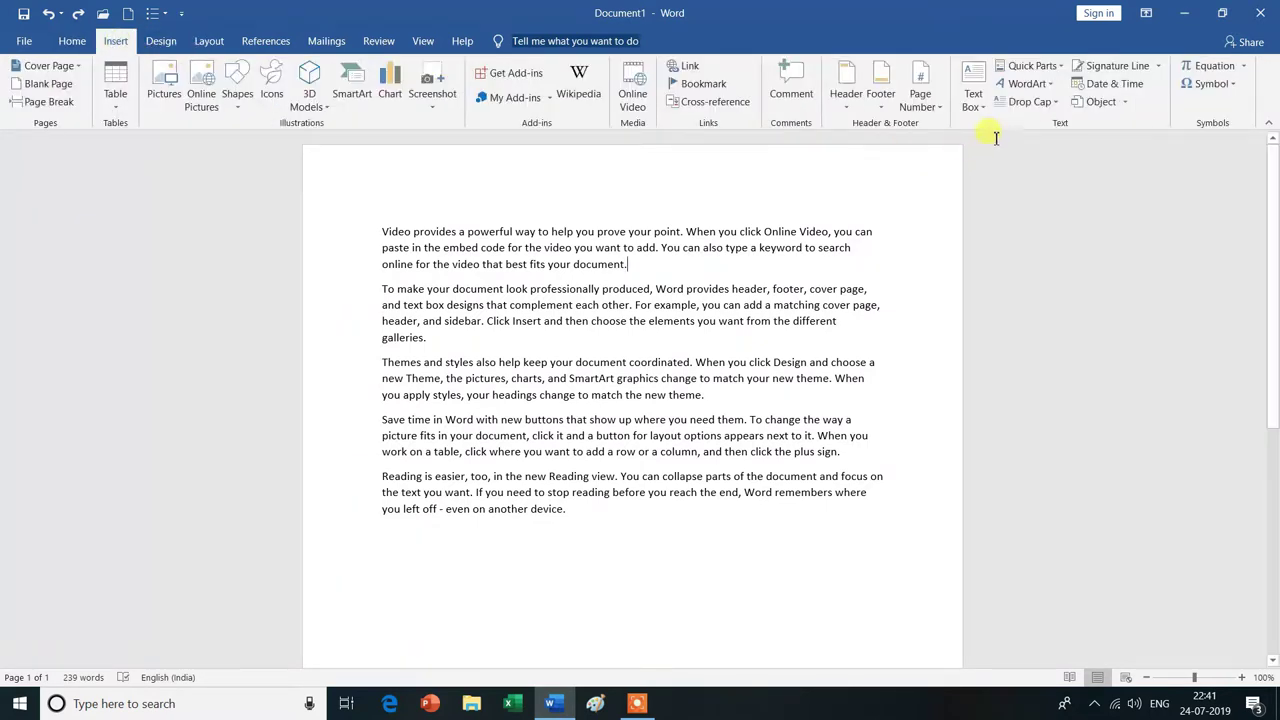
left_click(982, 108)
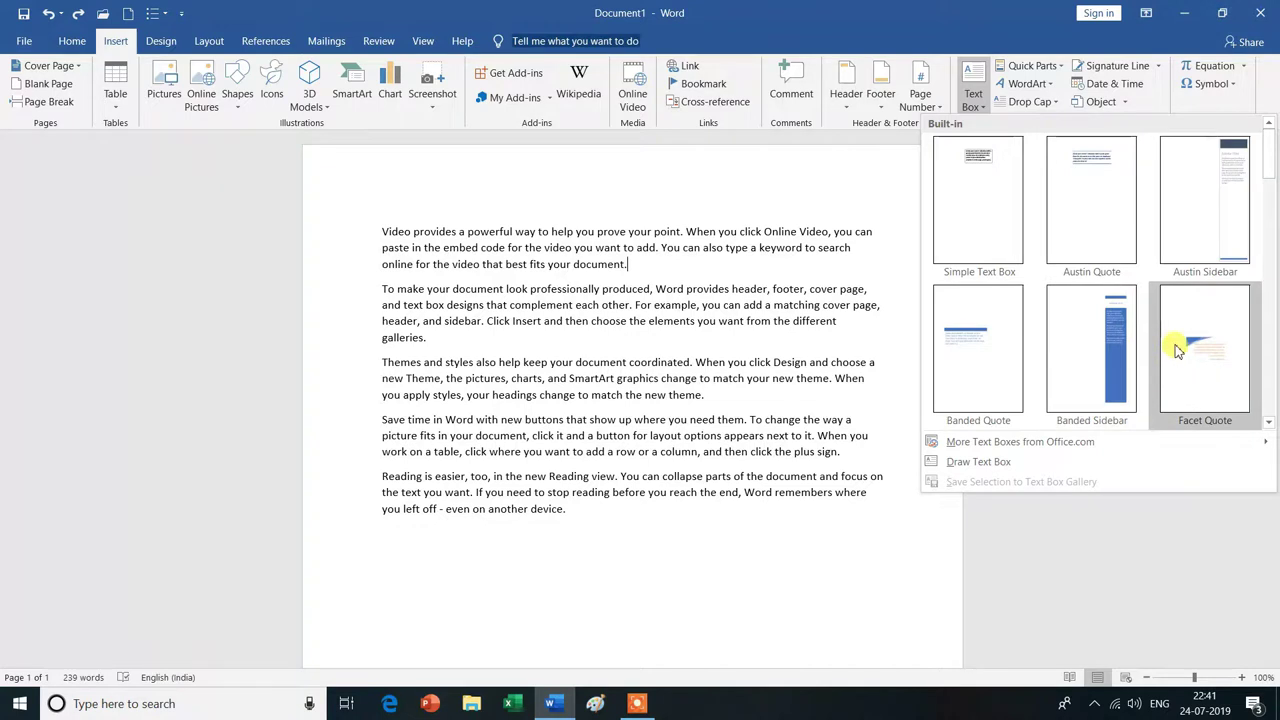
left_click(1270, 425)
left_click(1270, 425)
left_click(1270, 425)
left_click(1270, 425)
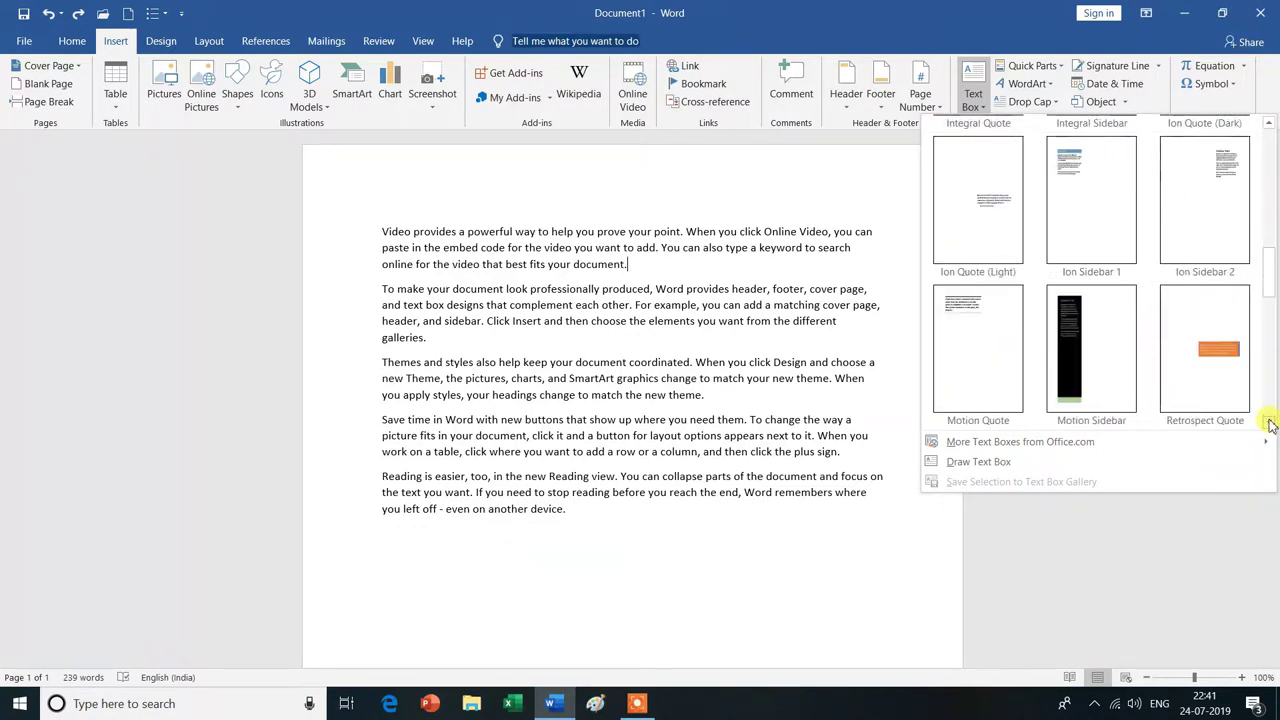
left_click(1270, 425)
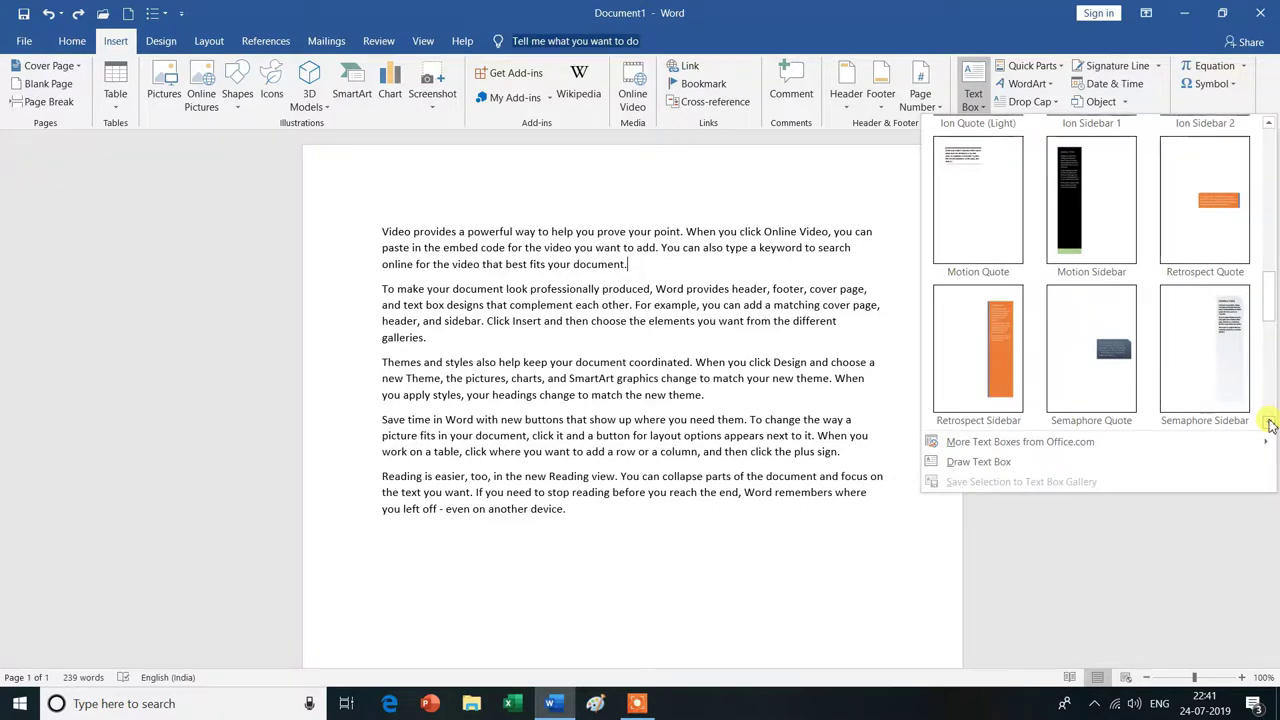
left_click(1270, 425)
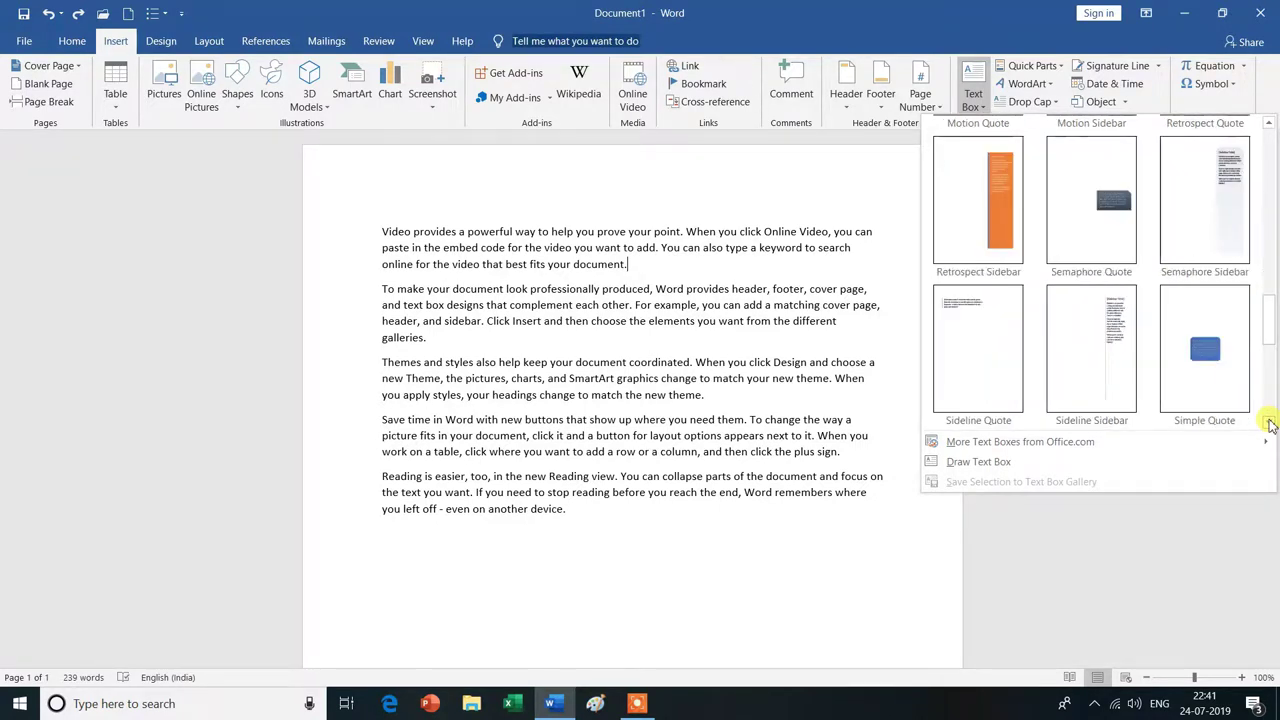
left_click(1270, 425)
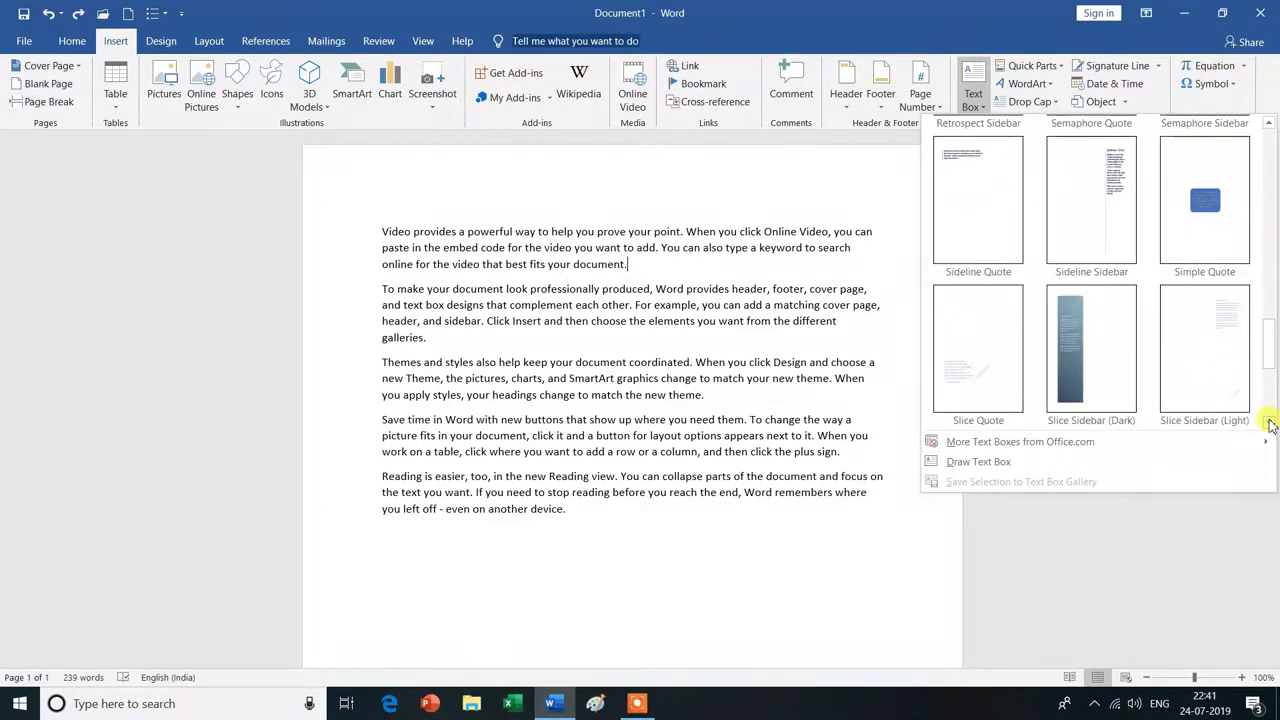
left_click(1270, 425)
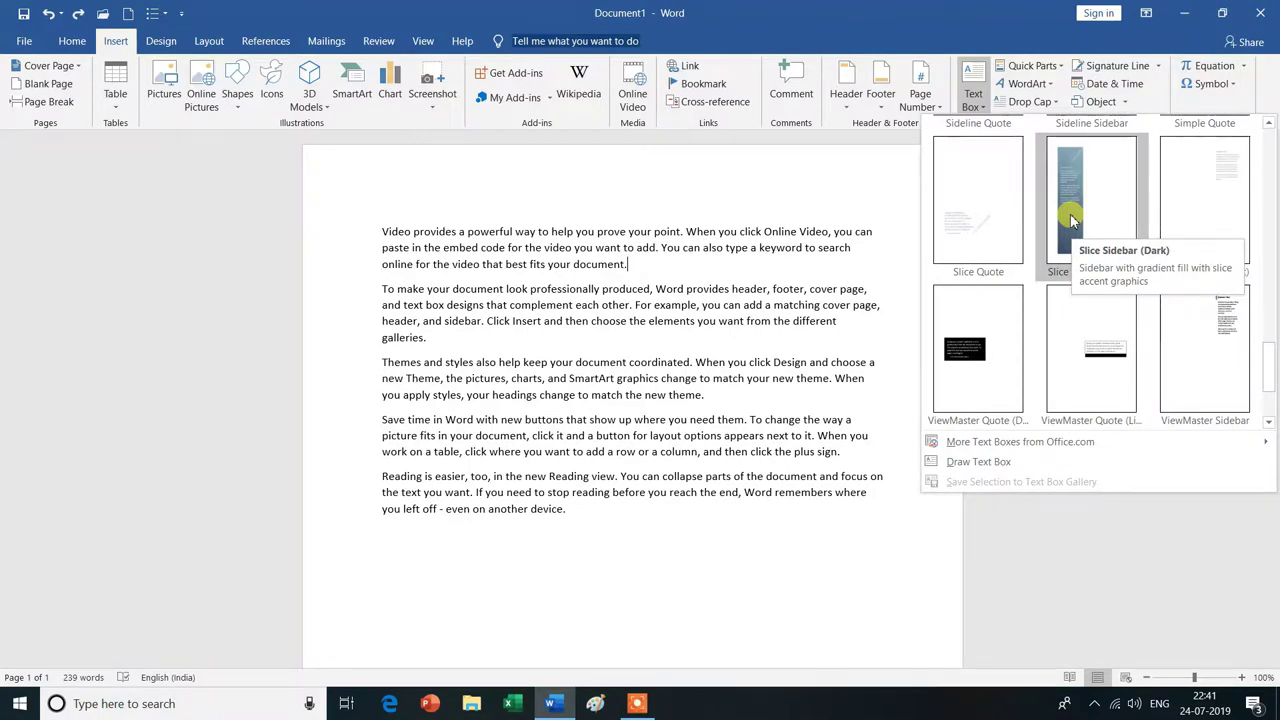
left_click(1071, 220)
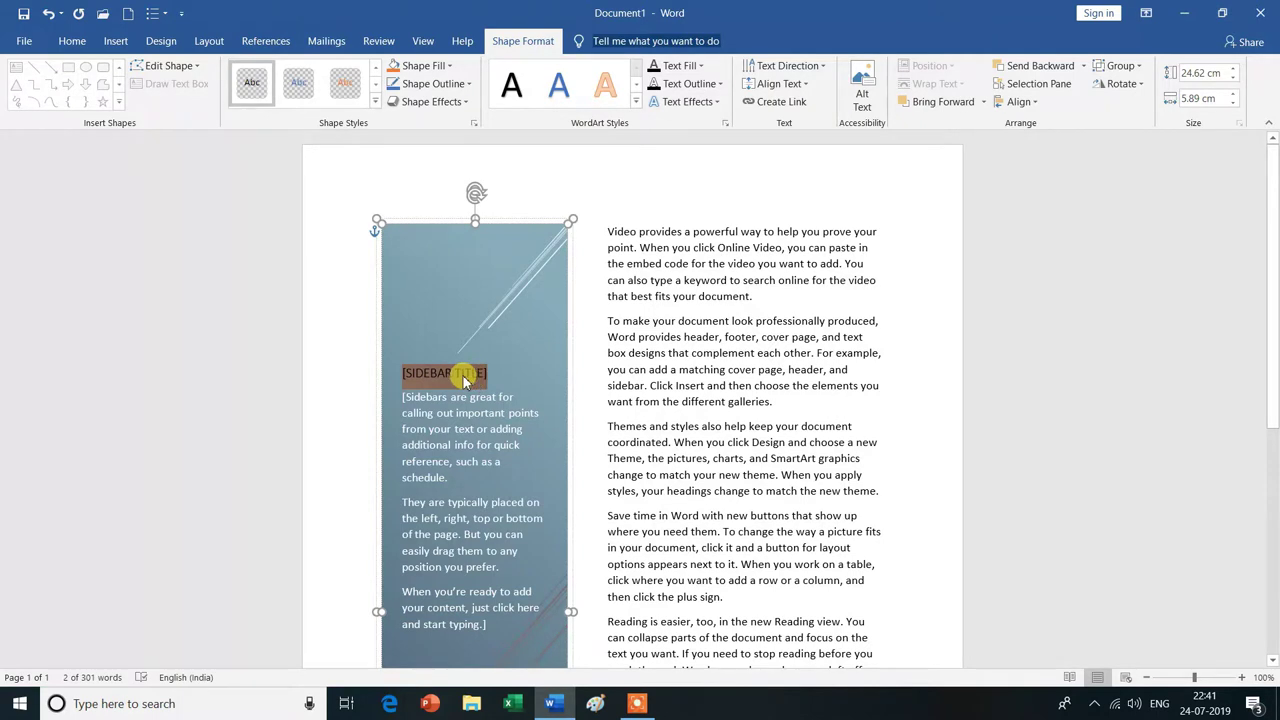
Replace the sidebar's body and title placeholders with 'ys' and 'IT', then undo those edits.
left_click(460, 435)
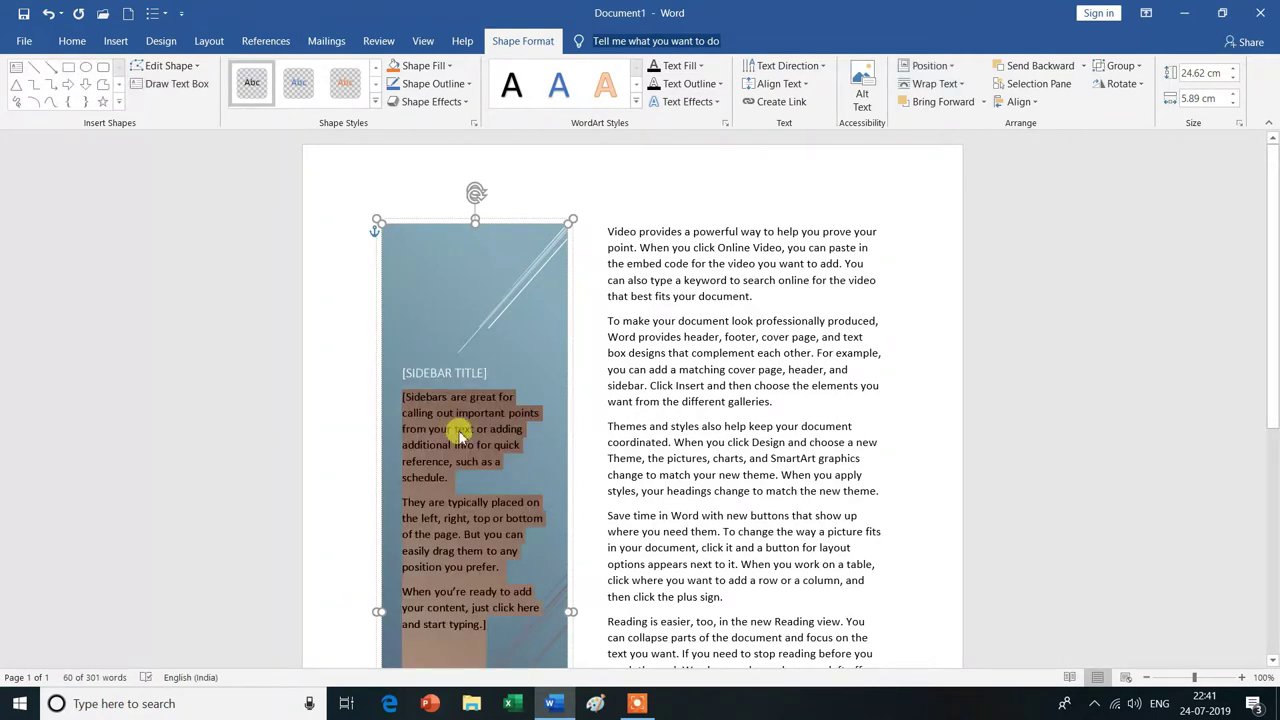
type("ys")
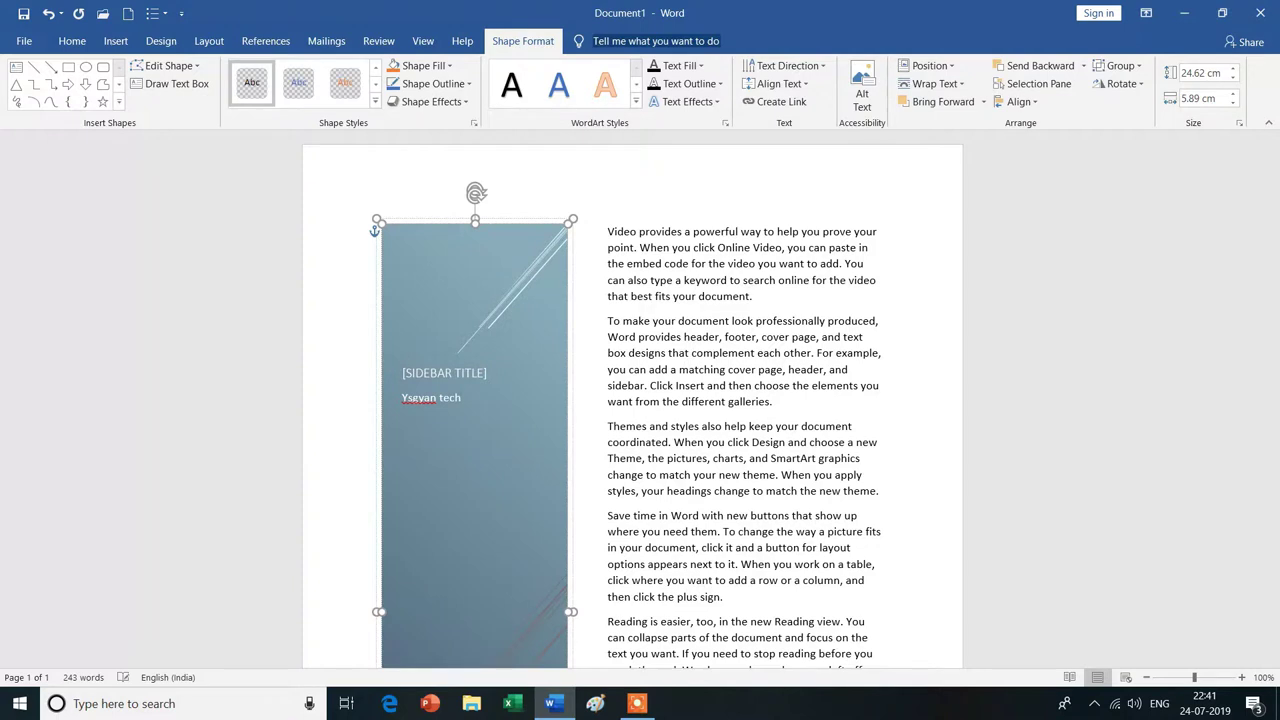
left_click(448, 373)
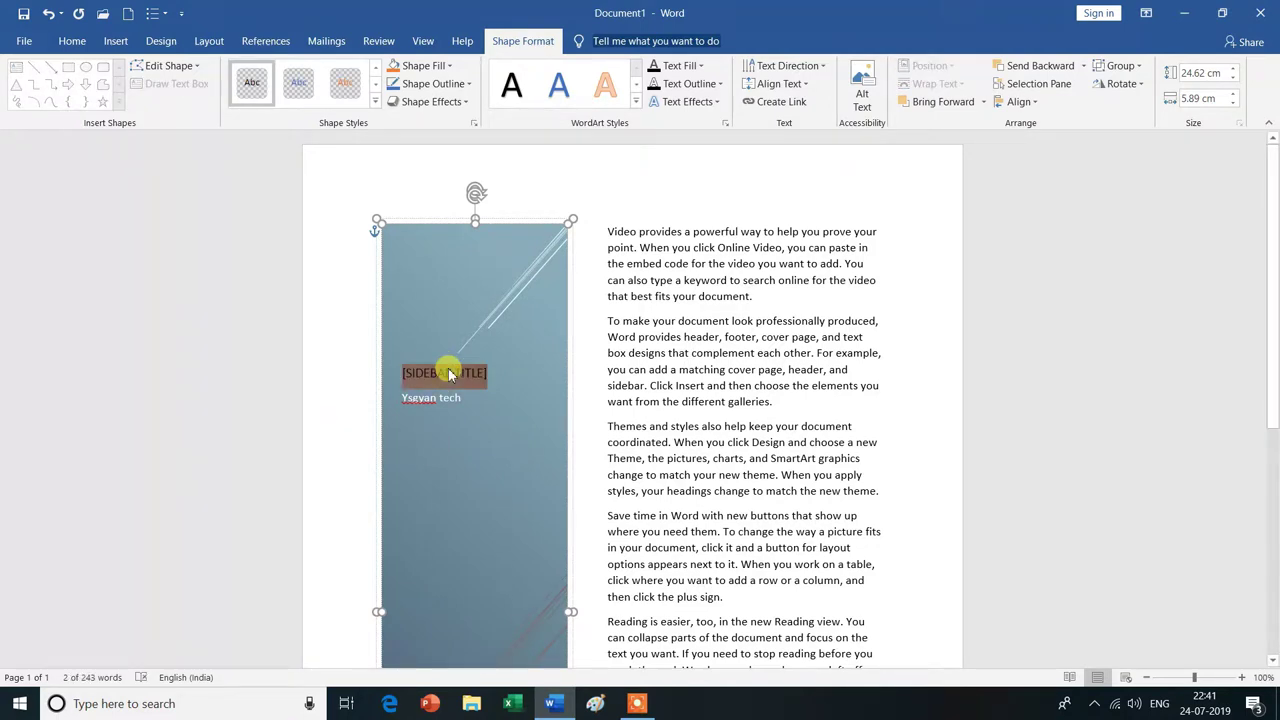
type("IT")
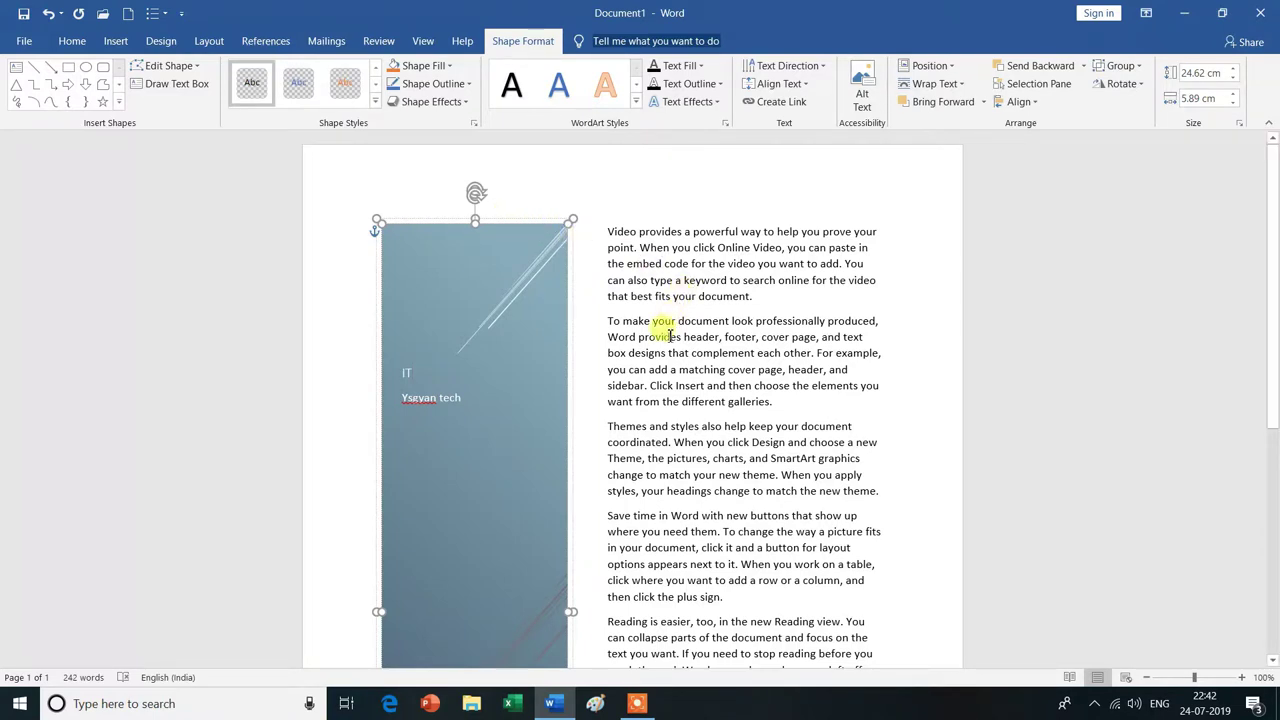
key("ctrl+z")
key("ctrl+z")
key("ctrl+z")
key("ctrl+z")
key("ctrl+z")
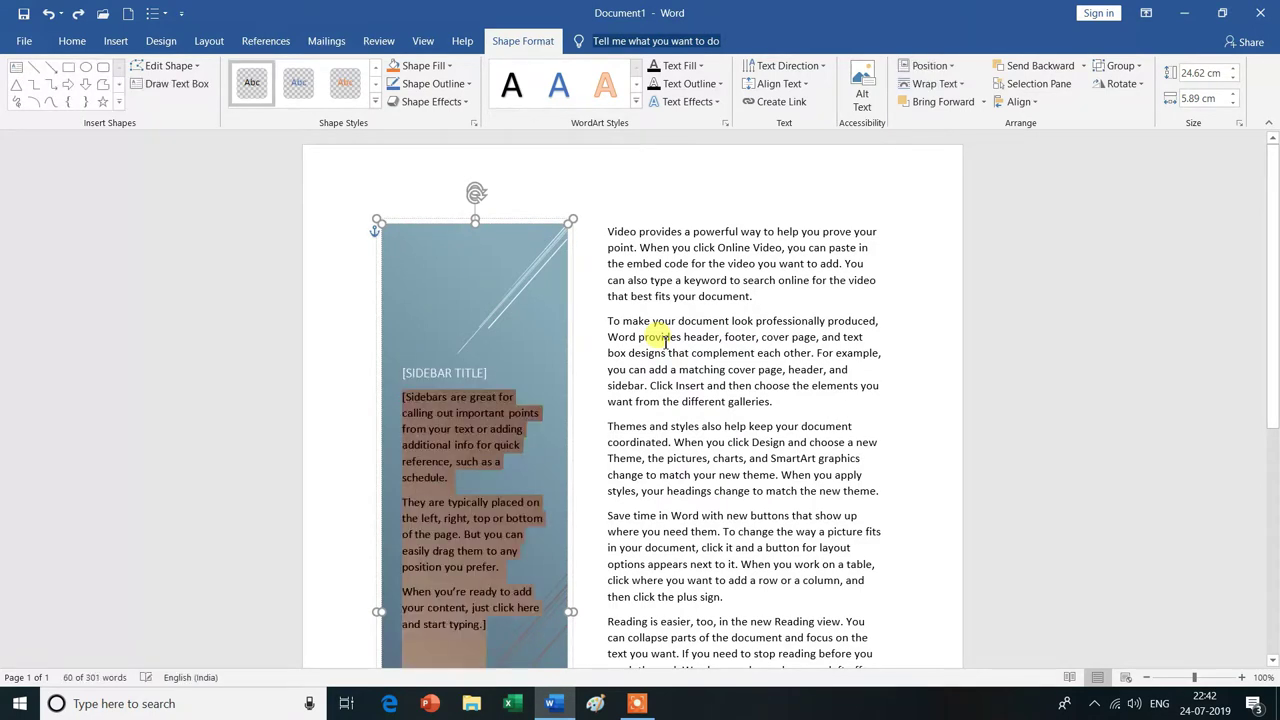
key("ctrl+z")
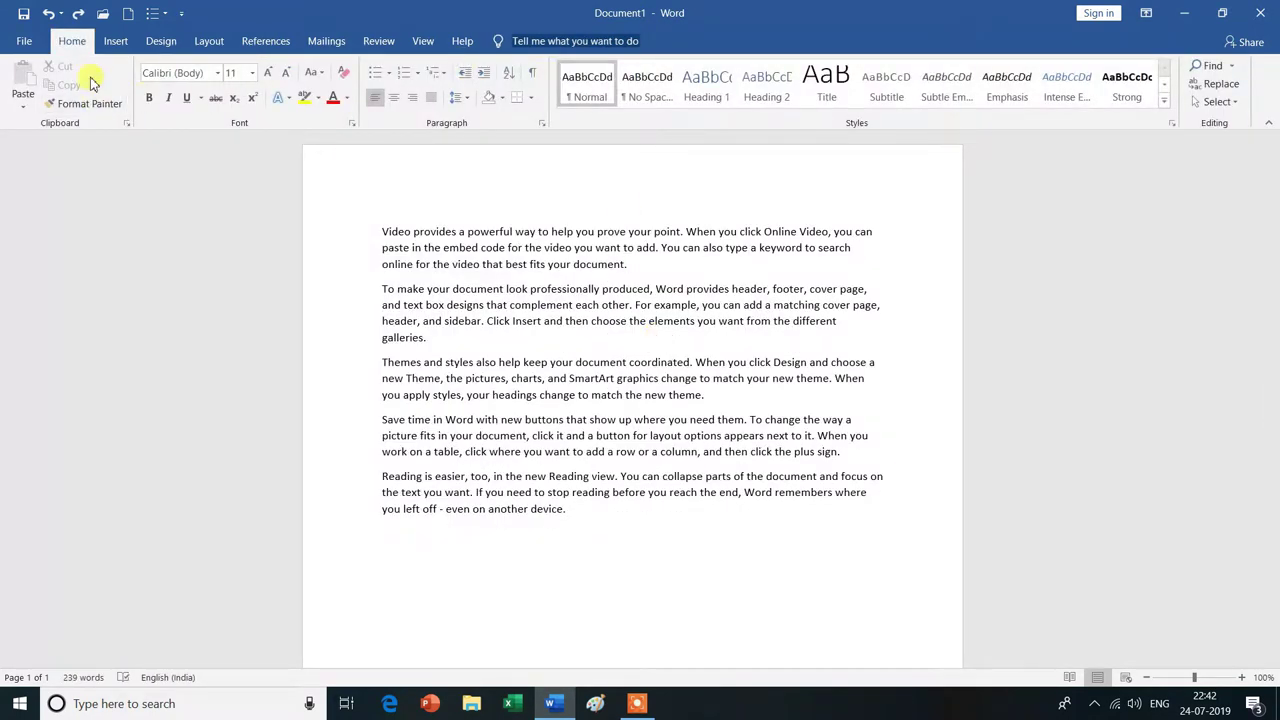
left_click(116, 41)
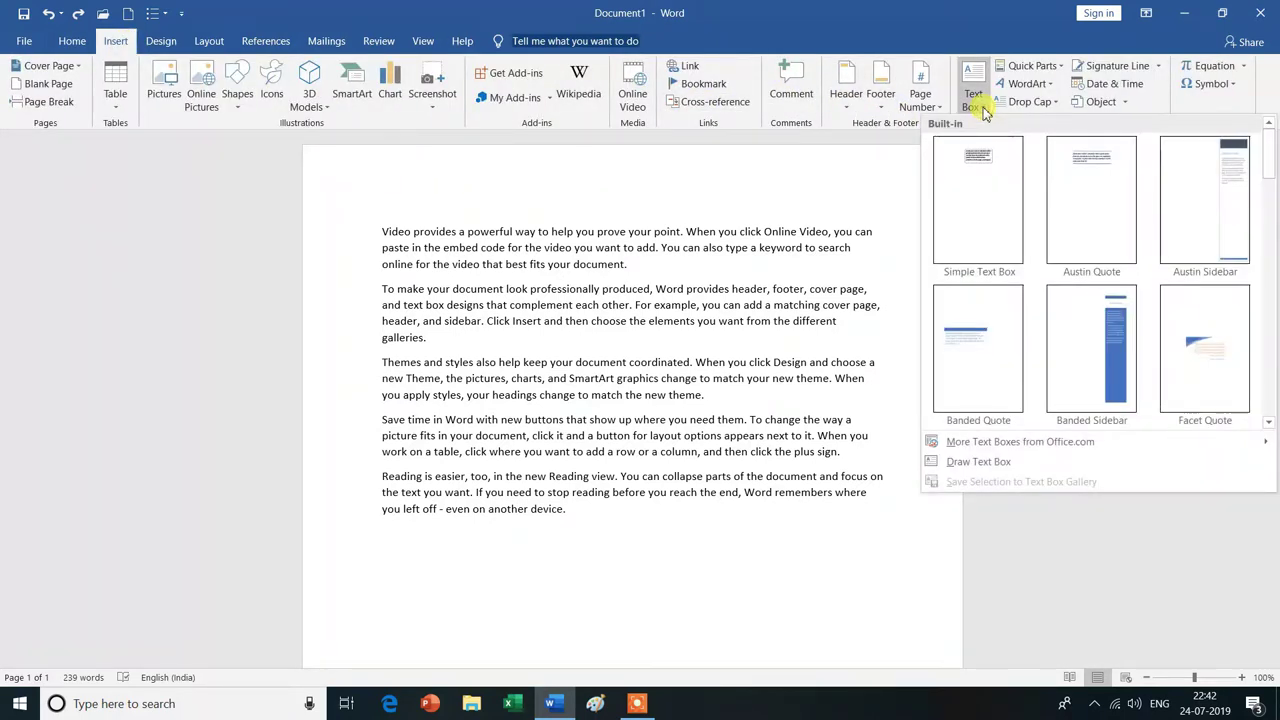
left_click(1110, 336)
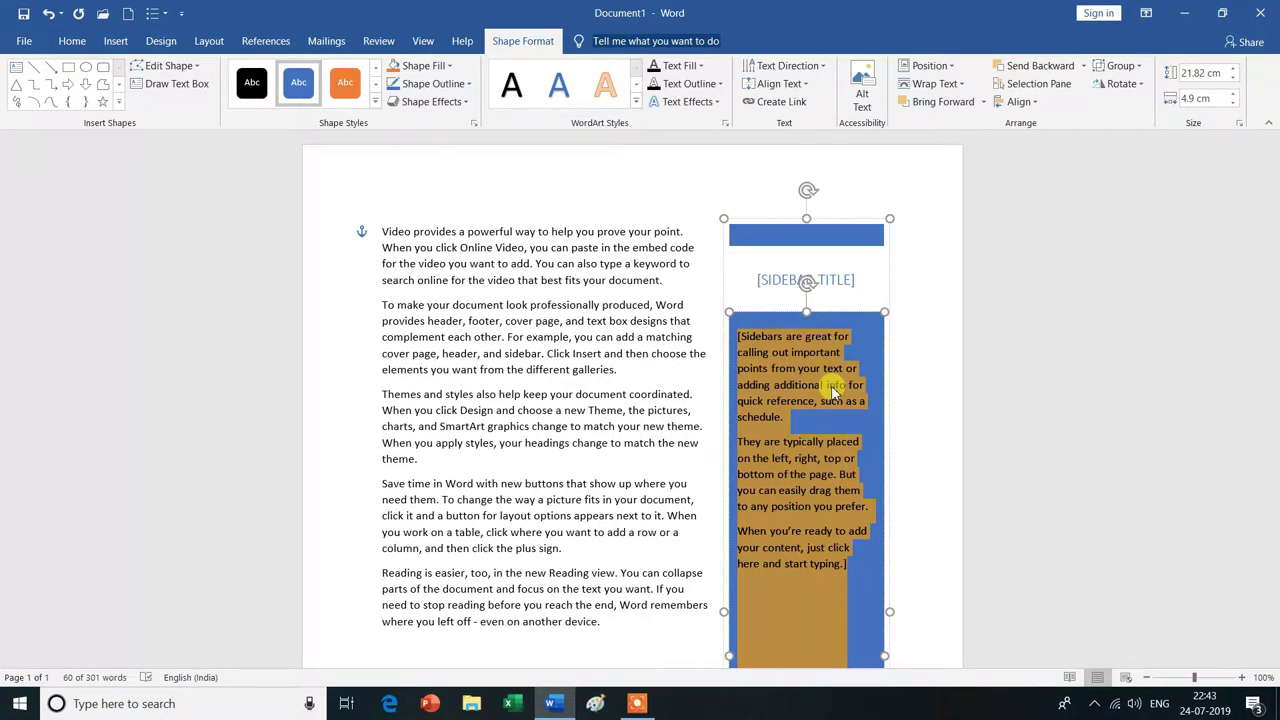
key("ctrl+z")
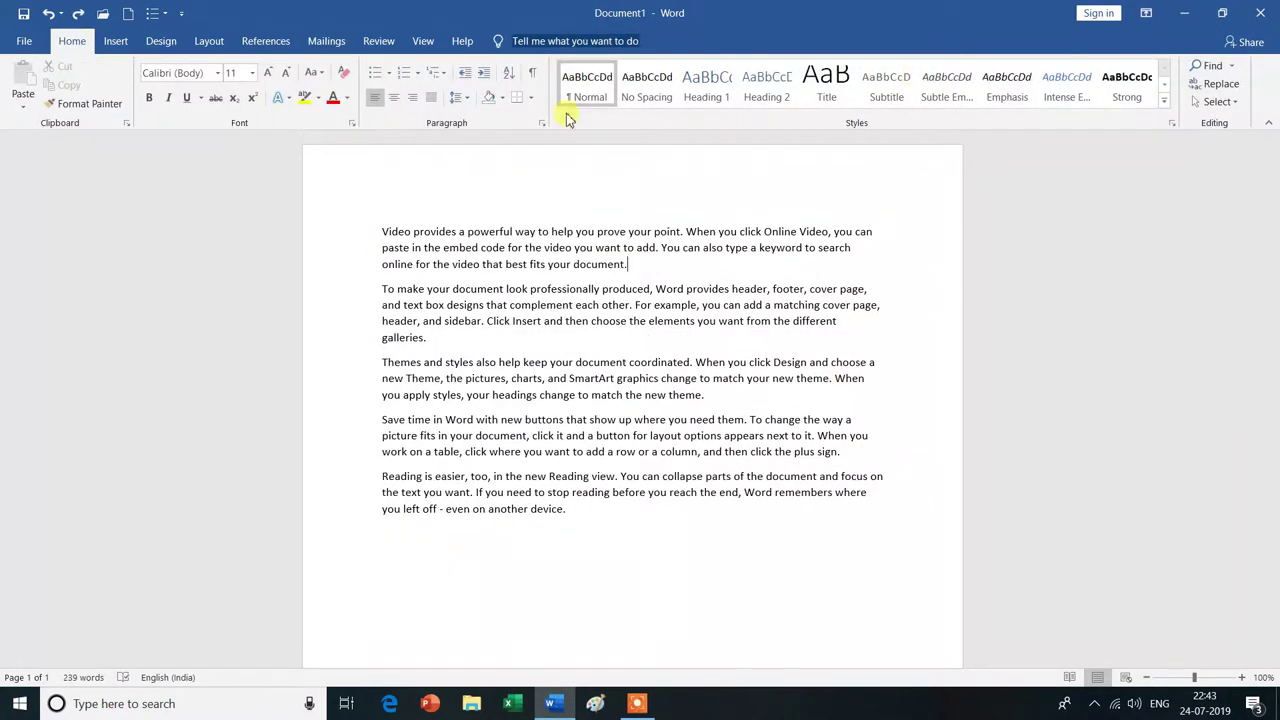
Draw a small custom text box containing 'KDF KJFS' and 'FSKFJSDLKFJ' on two lines.
left_click(115, 41)
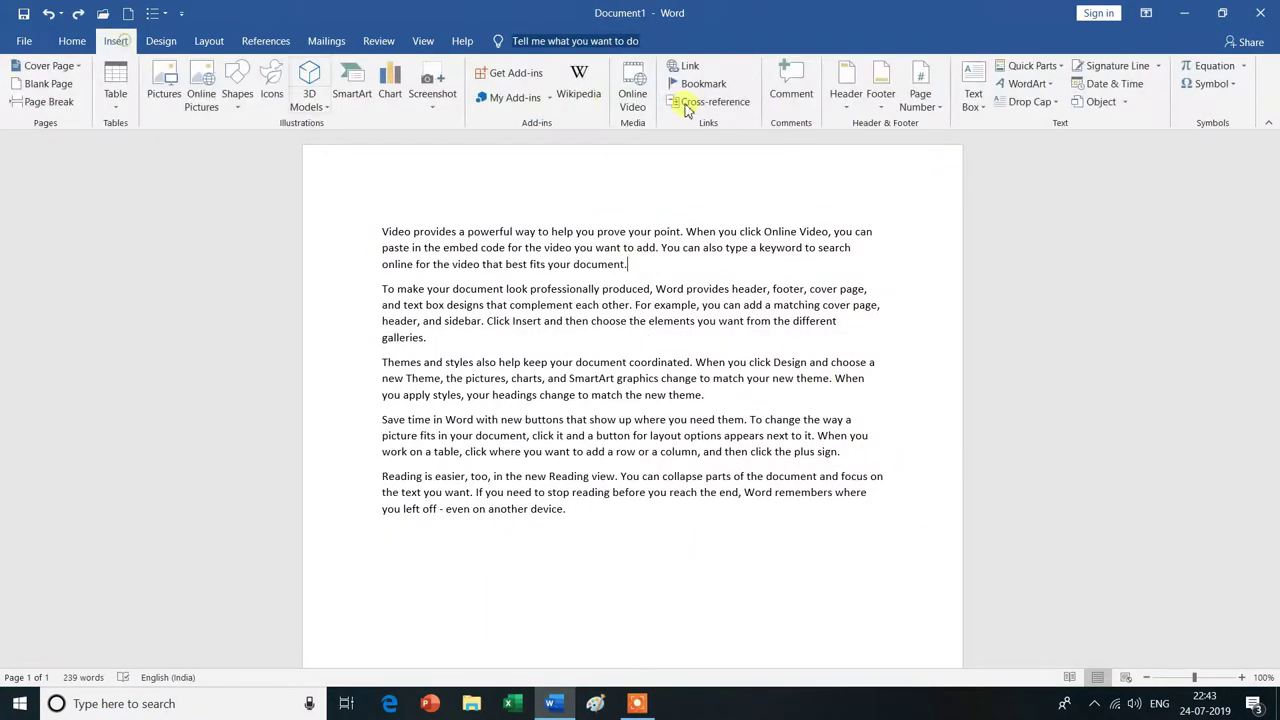
left_click(985, 108)
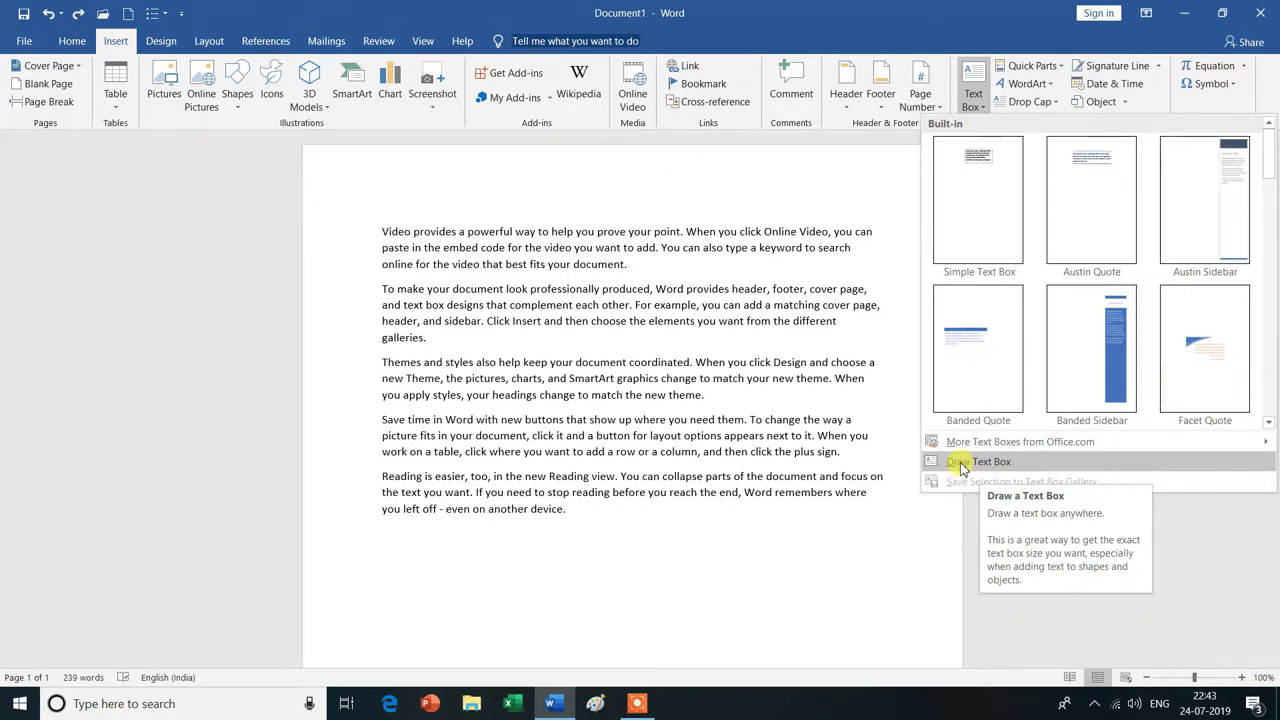
left_click(960, 466)
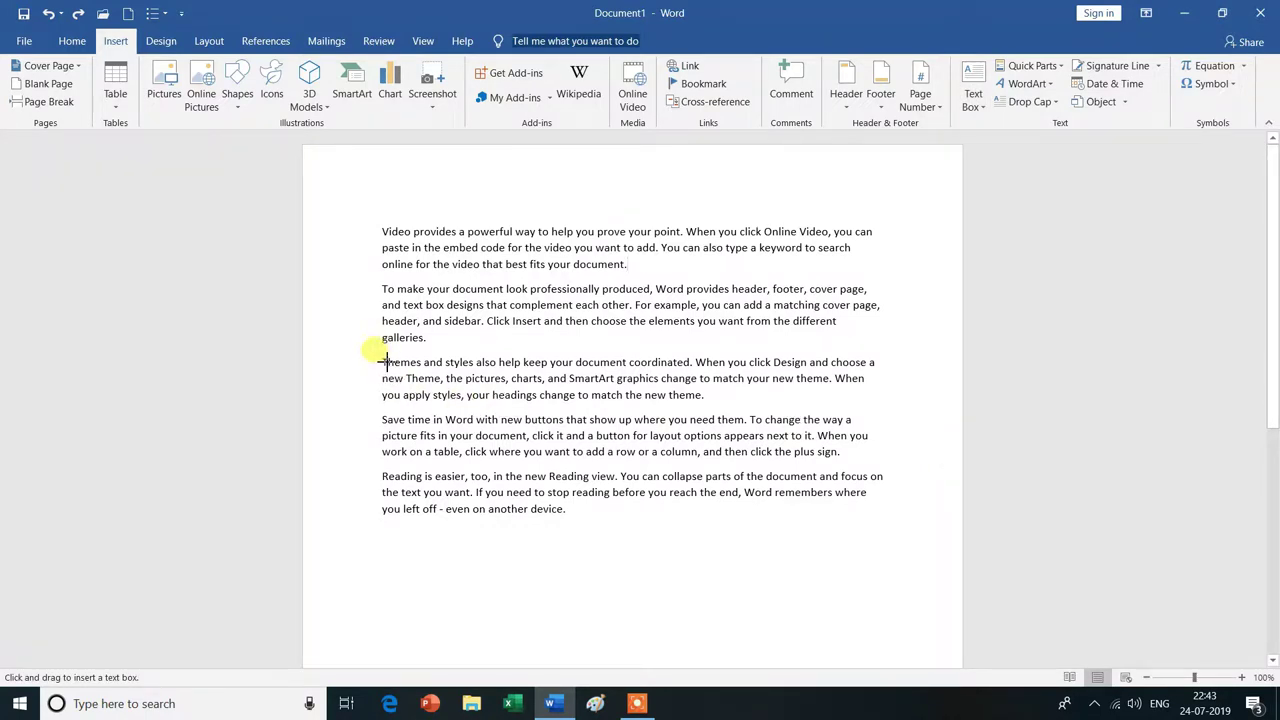
left_click_drag(385, 362, 409, 440)
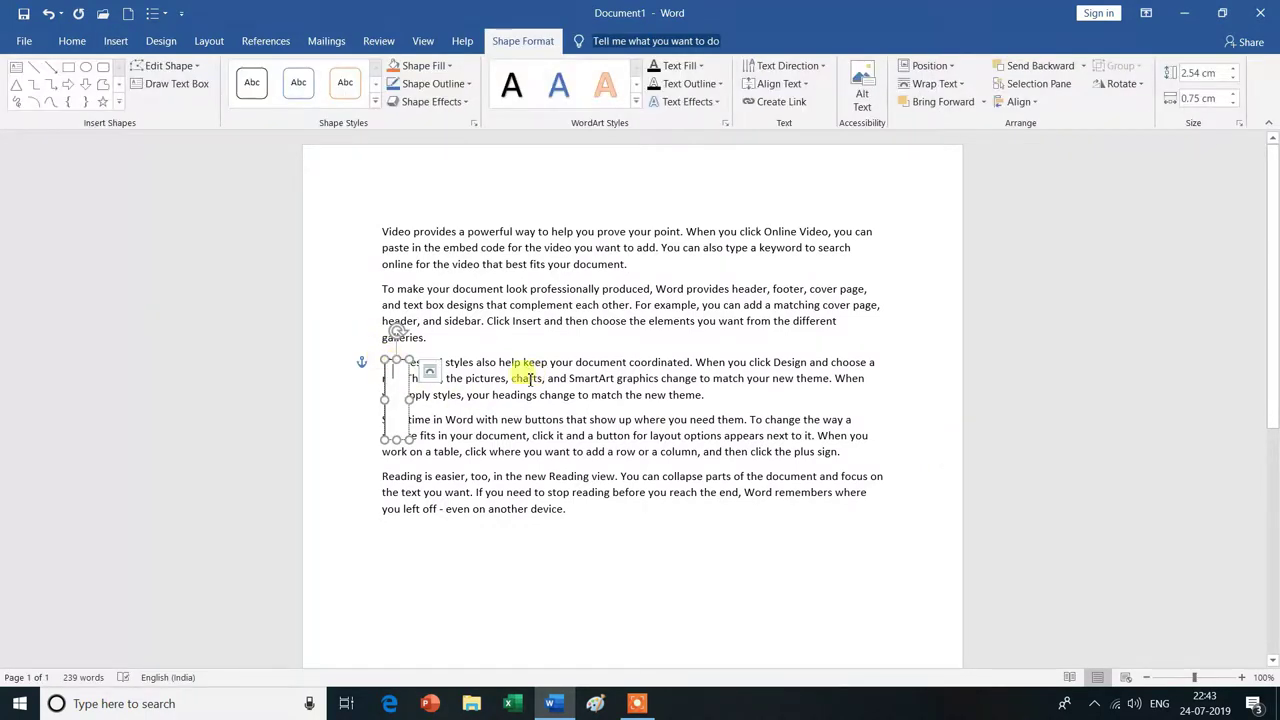
type("KDF KJFS")
key("Return")
type("FSKFJSDLKFJ")
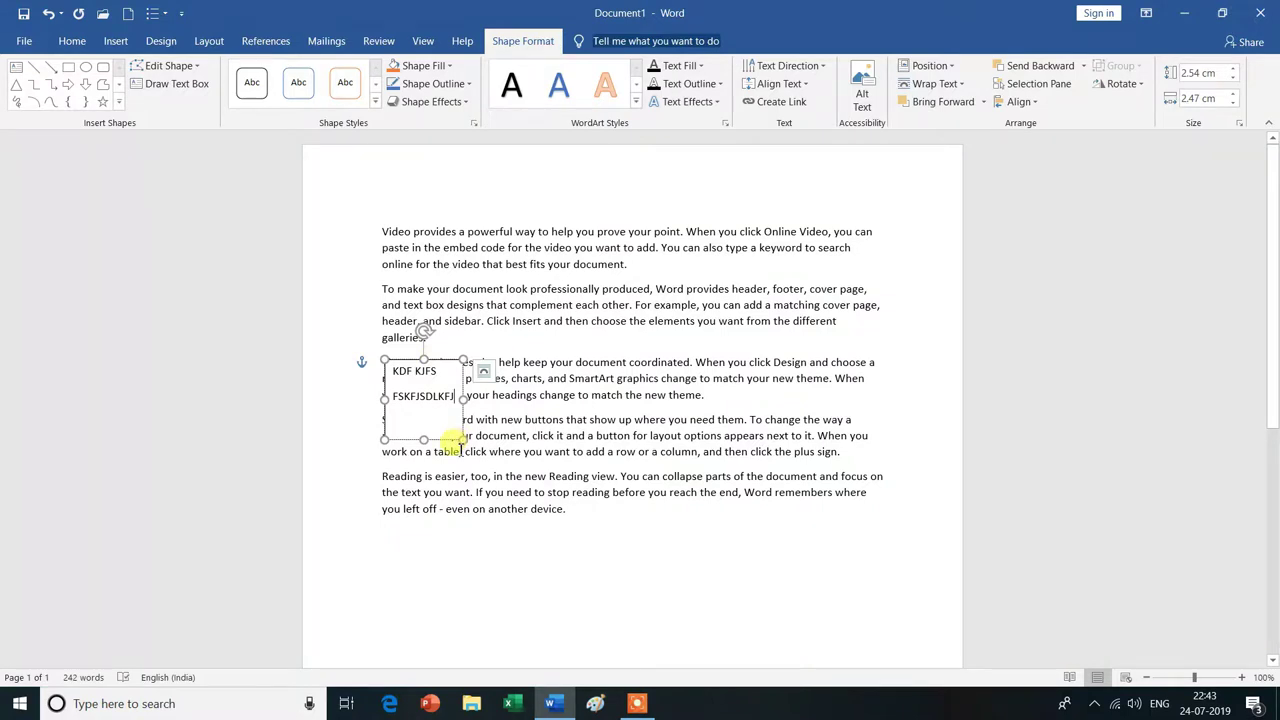
Dismiss the text box's Layout Options and delete the test text box.
left_click(483, 371)
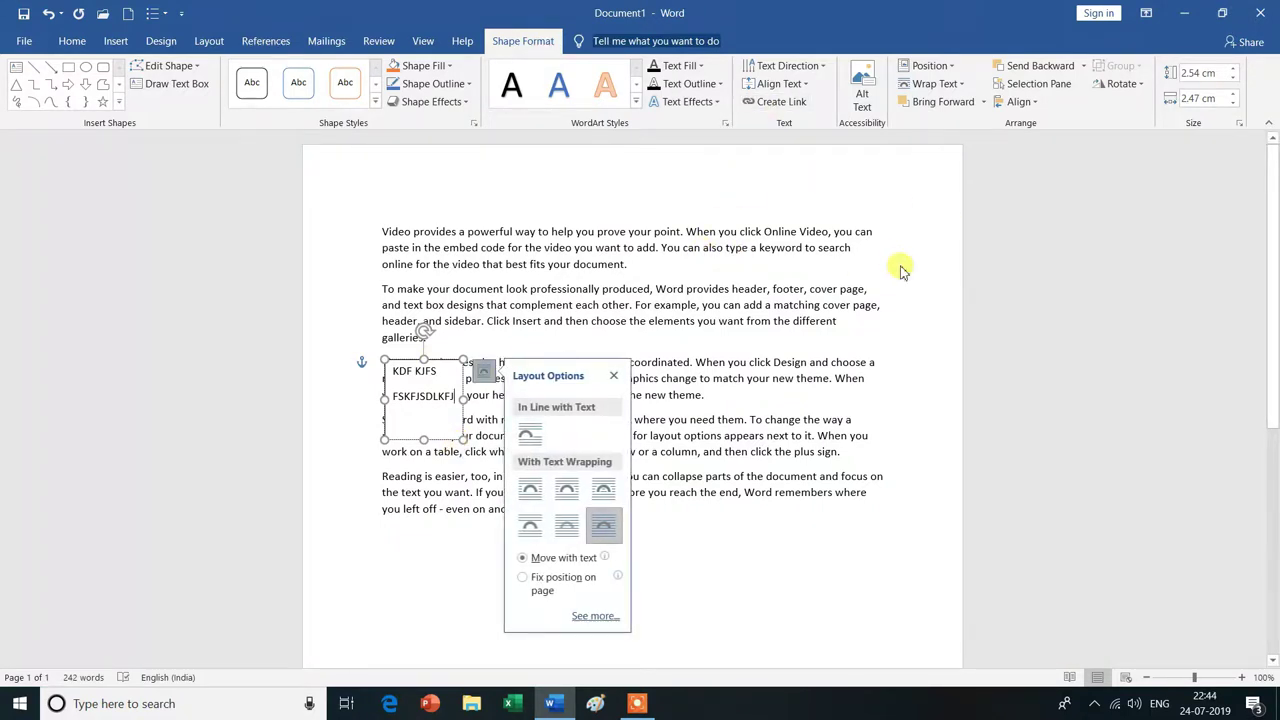
left_click(926, 346)
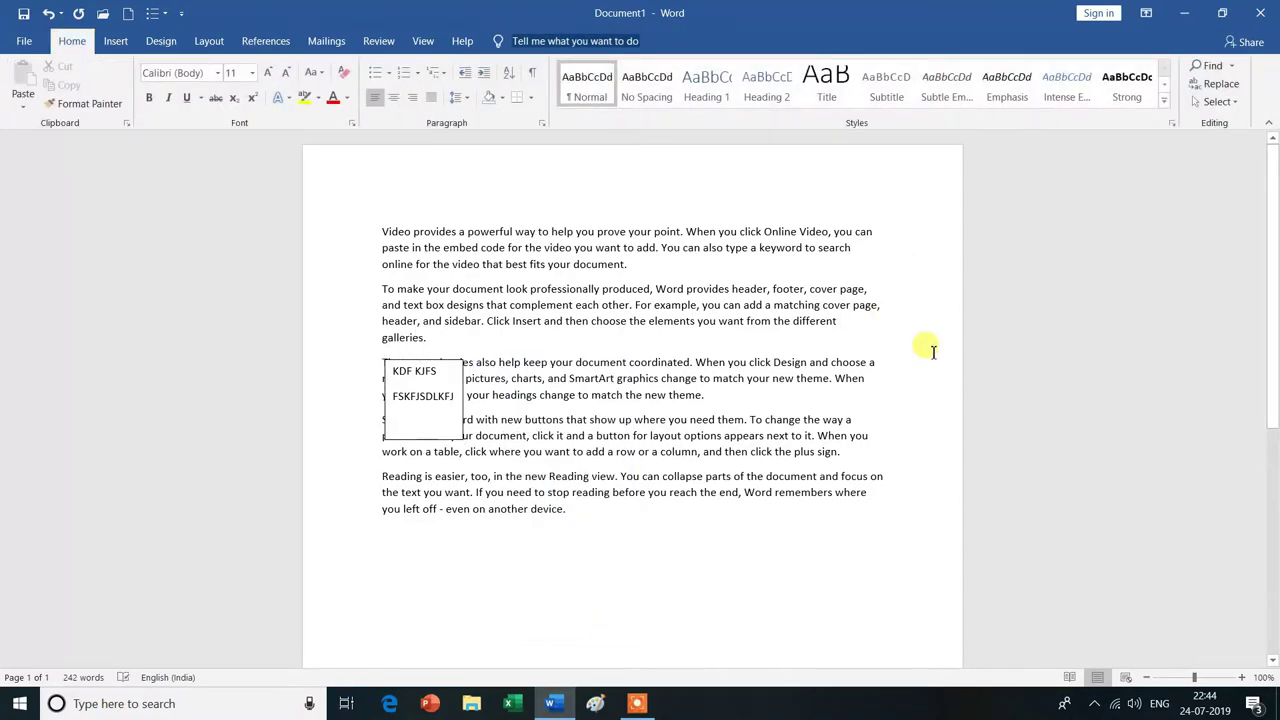
key("Delete")
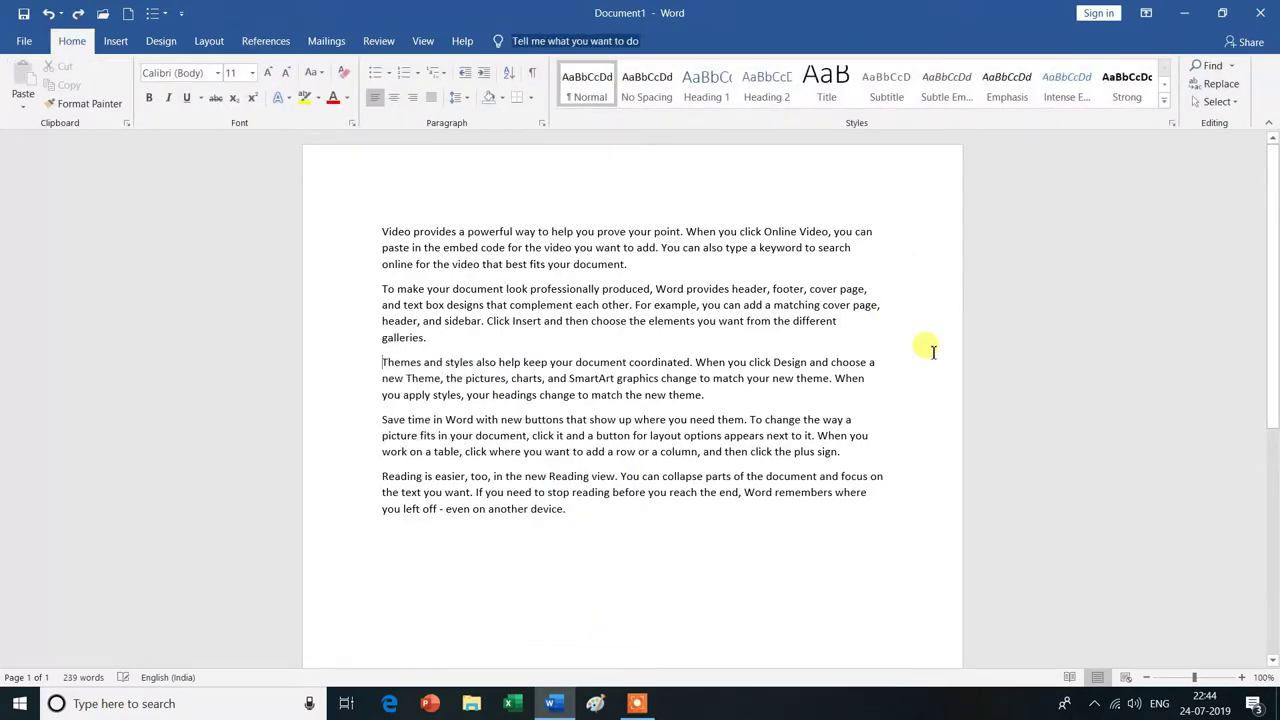
Open the Quick Parts menu on the Insert tab, then select the document's first sentence.
left_click(115, 41)
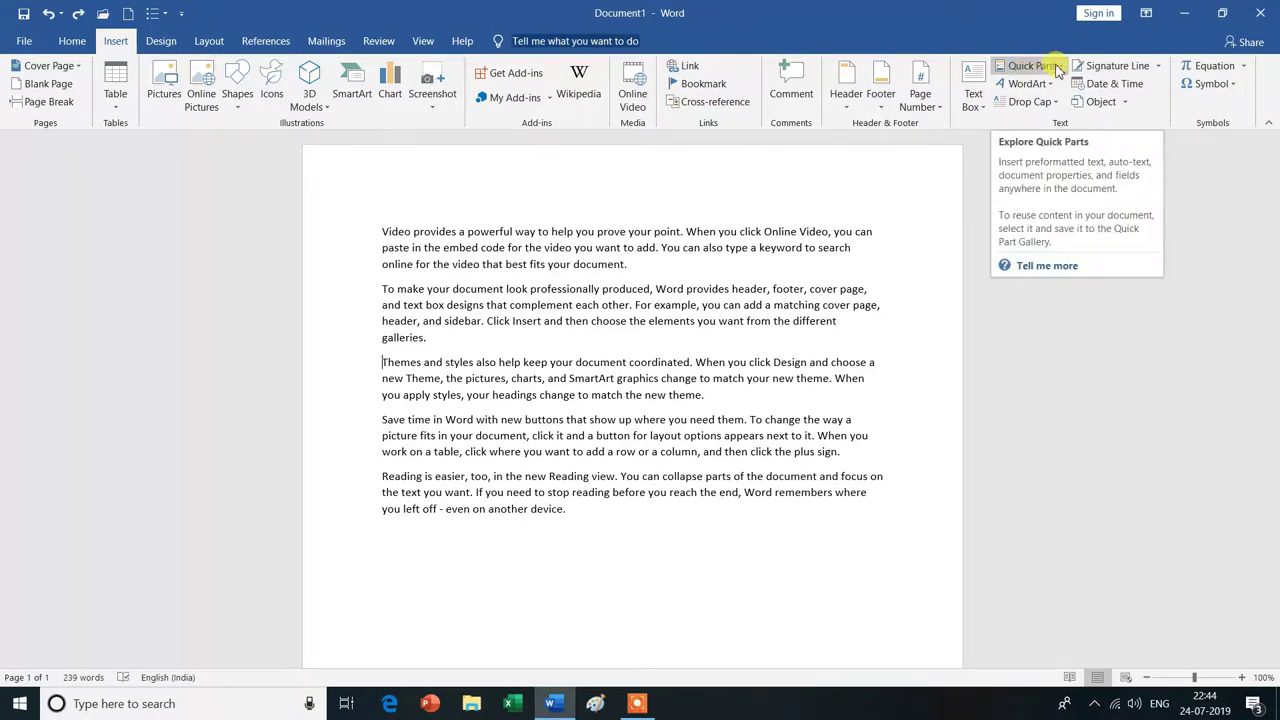
left_click(1057, 70)
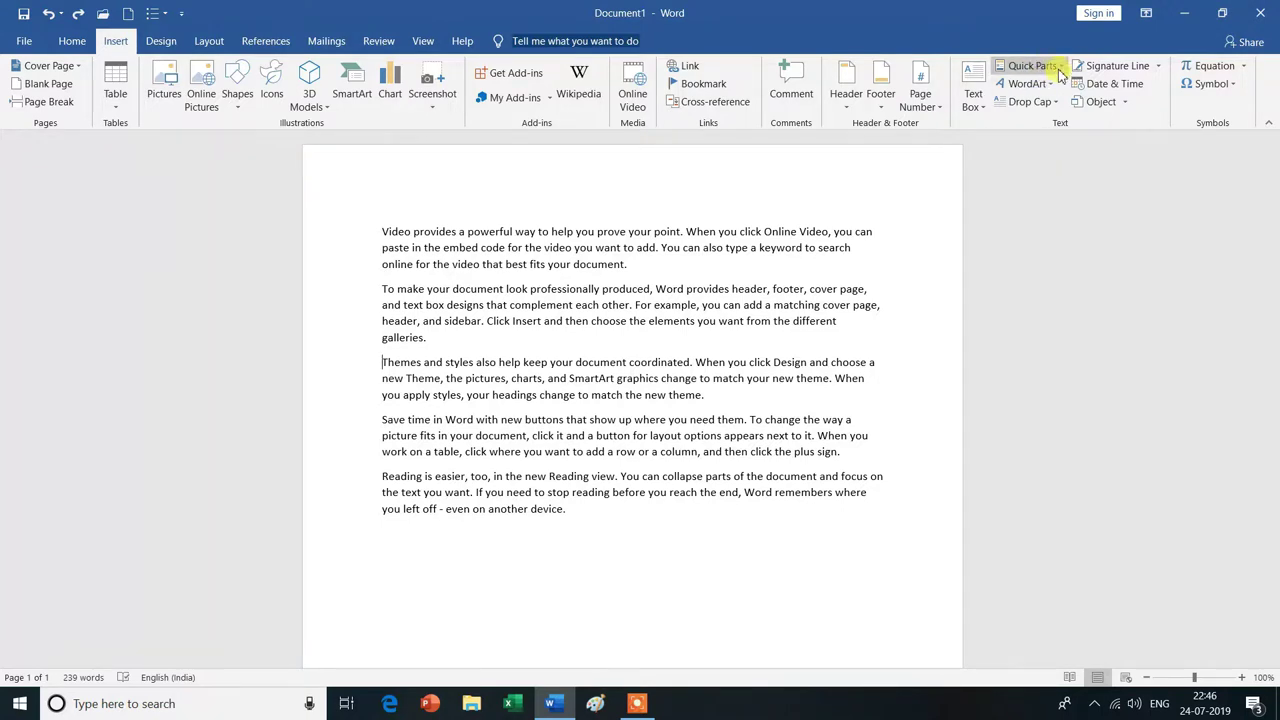
left_click(1064, 70)
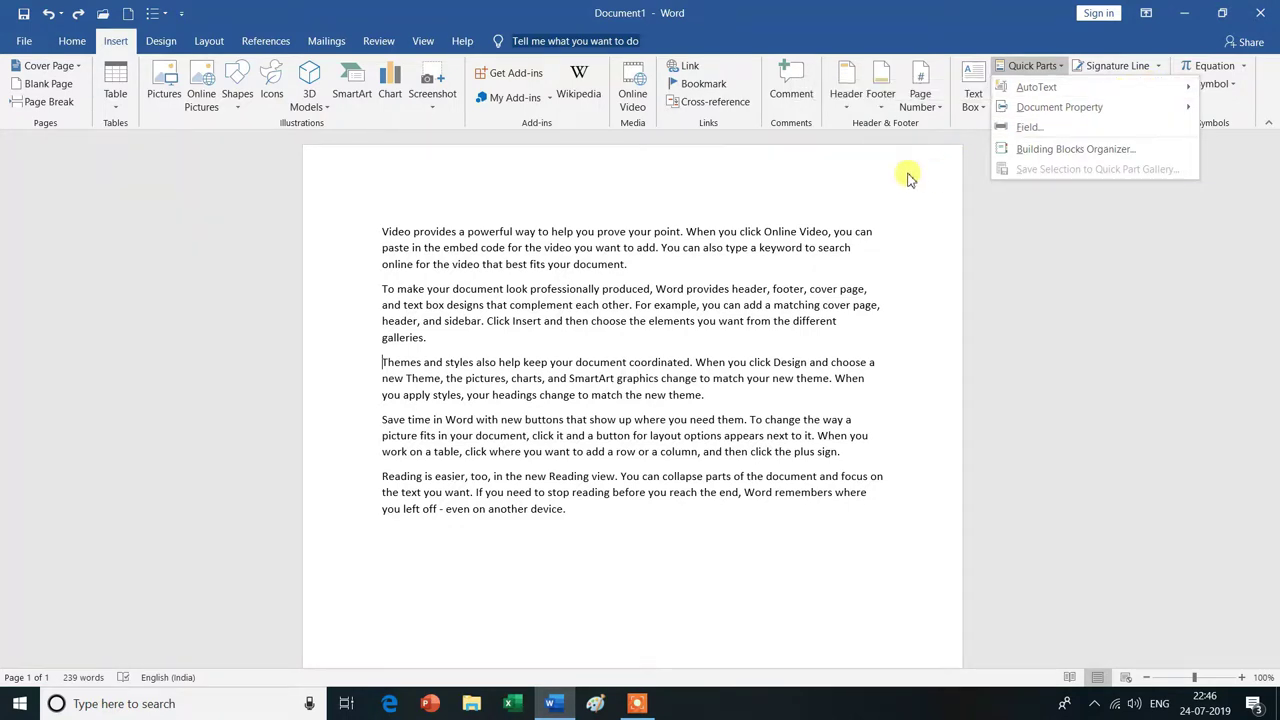
left_click(383, 232)
left_click_drag(378, 228, 676, 224)
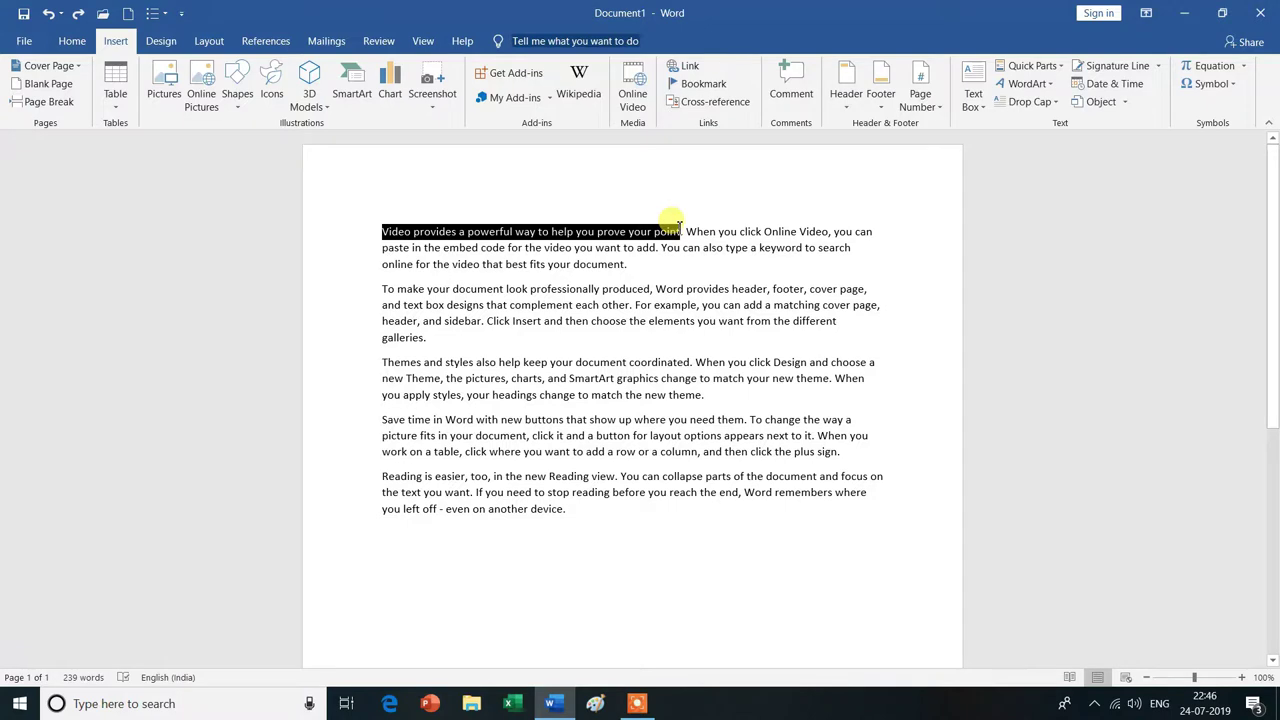
Save the selected first sentence to the AutoText gallery as the 'Video provides' entry.
left_click(1032, 66)
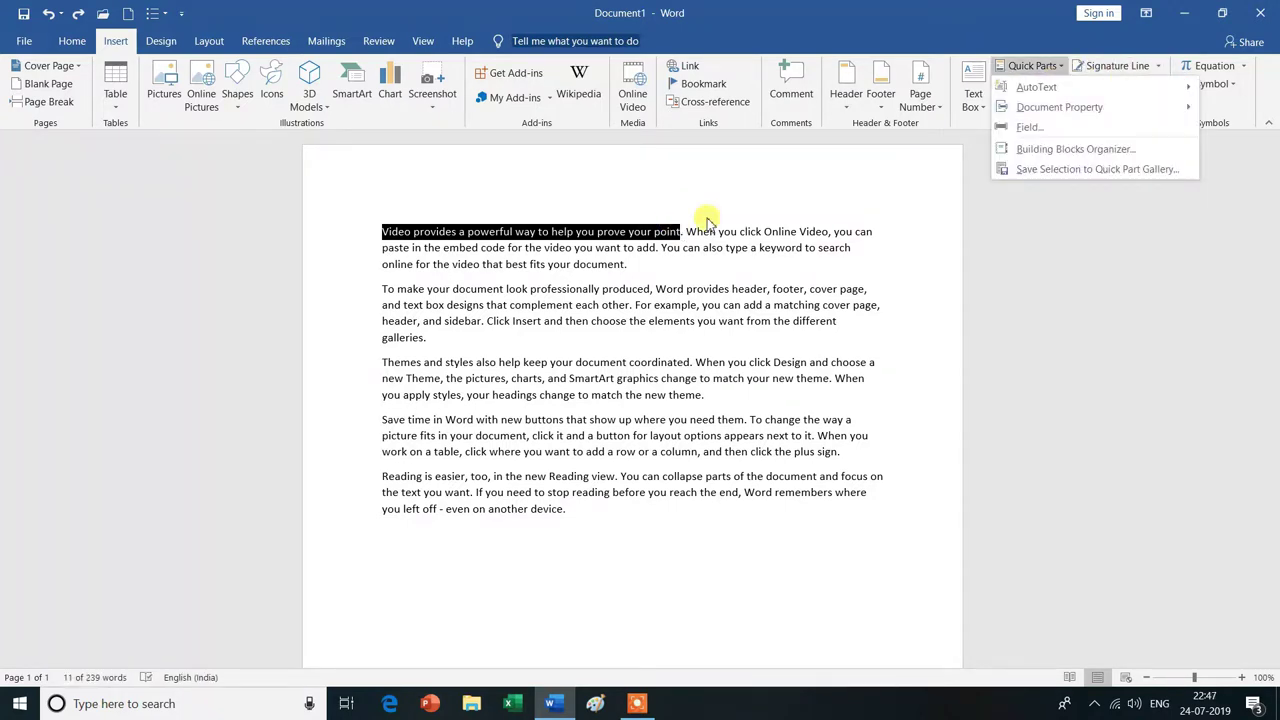
mouse_move(1037, 87)
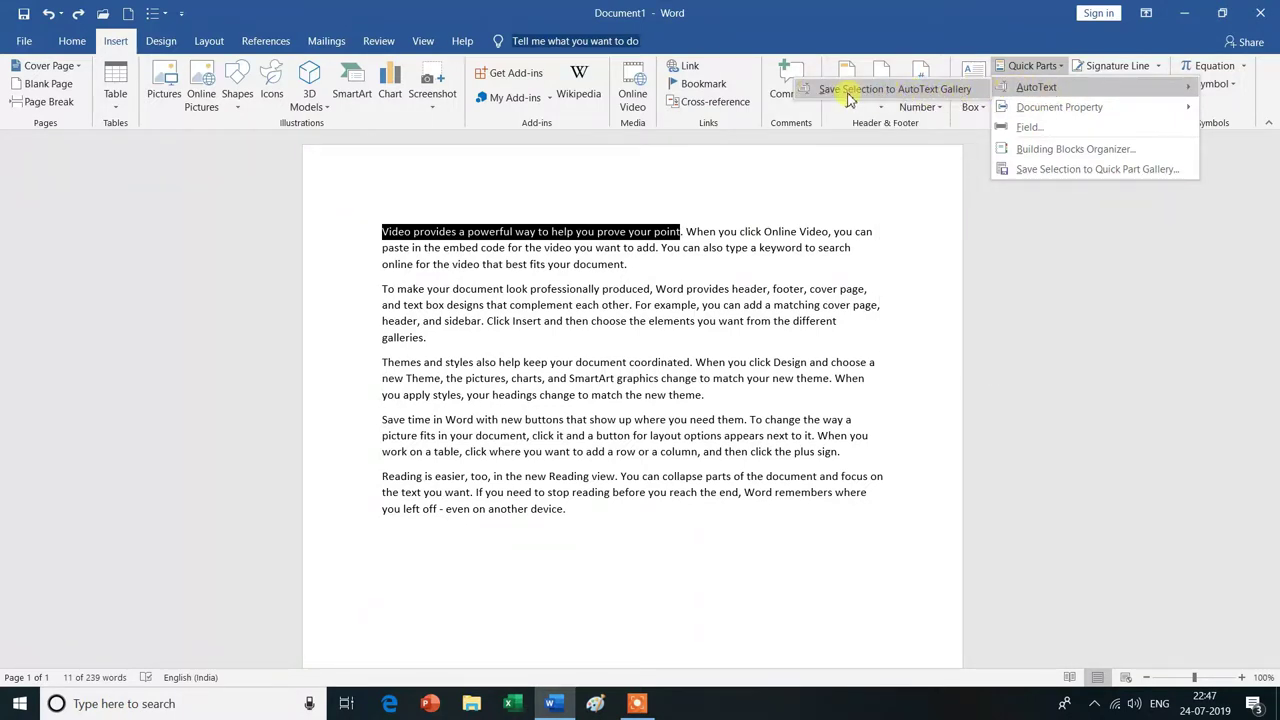
left_click(940, 97)
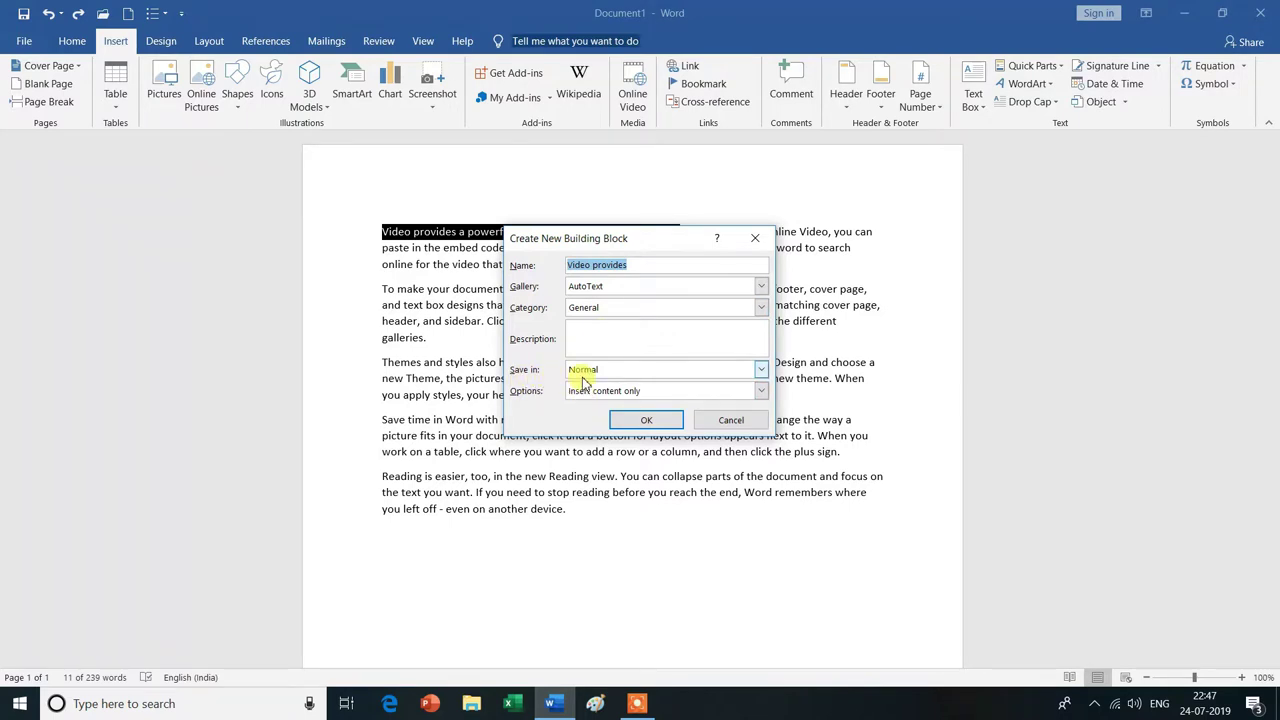
left_click(648, 421)
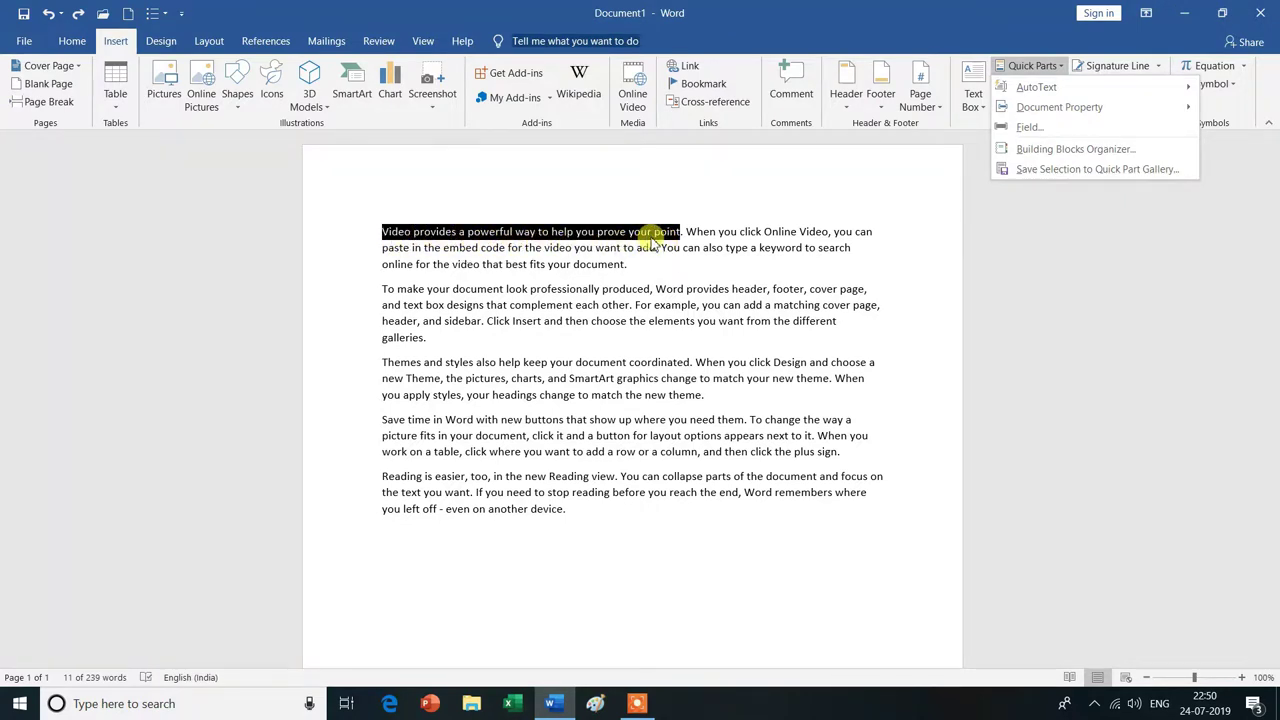
Insert the 'Video provides' AutoText on the empty last line by typing VIDE and accepting.
left_click(420, 547)
left_click(388, 543)
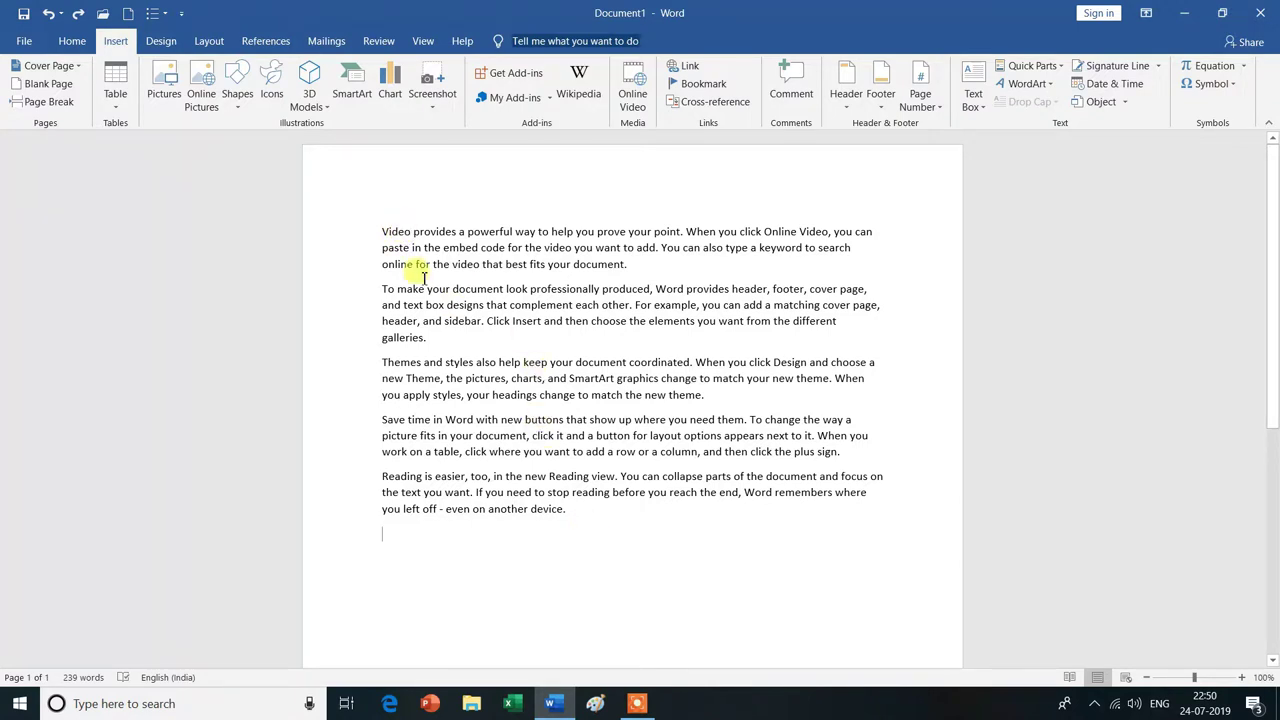
type("VID")
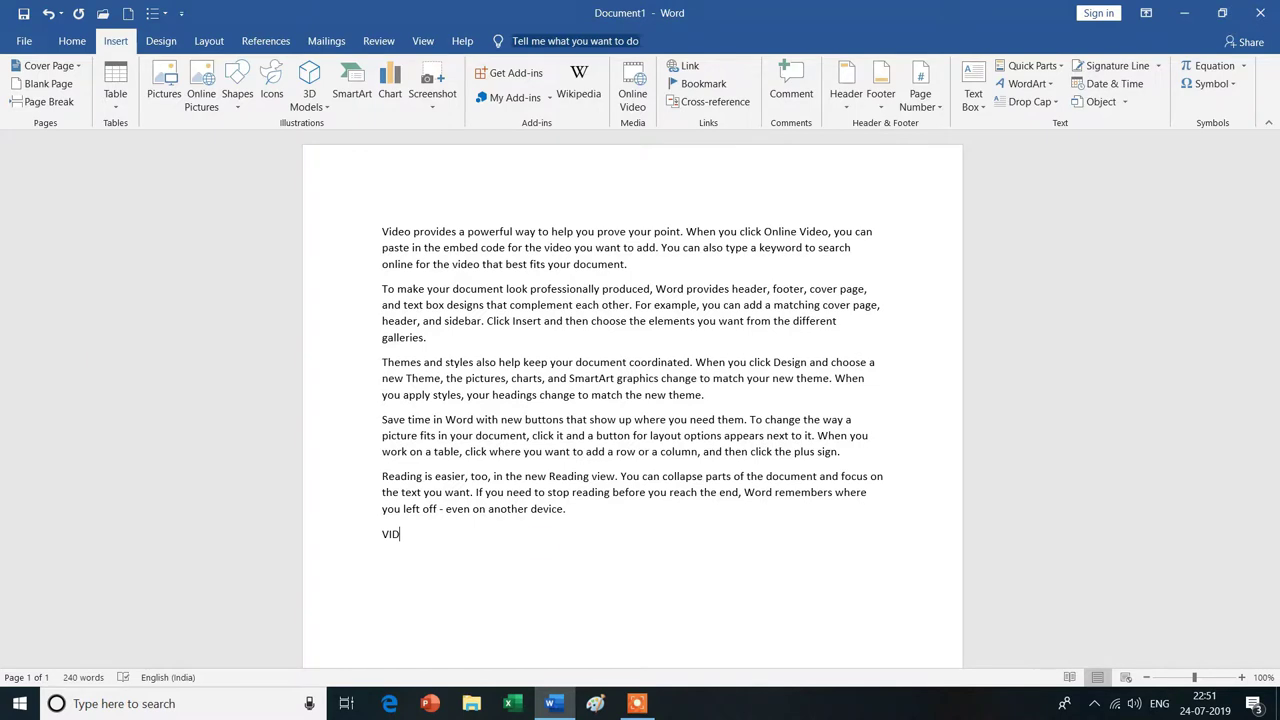
type("E")
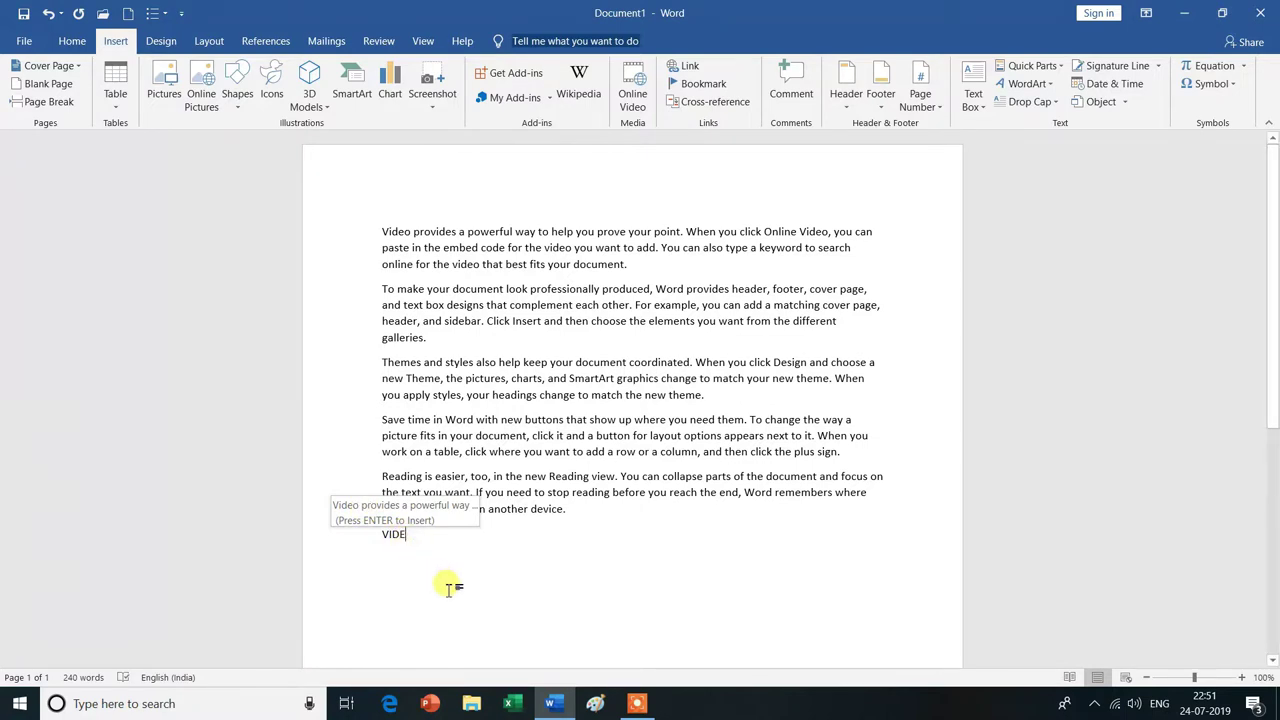
key("Return")
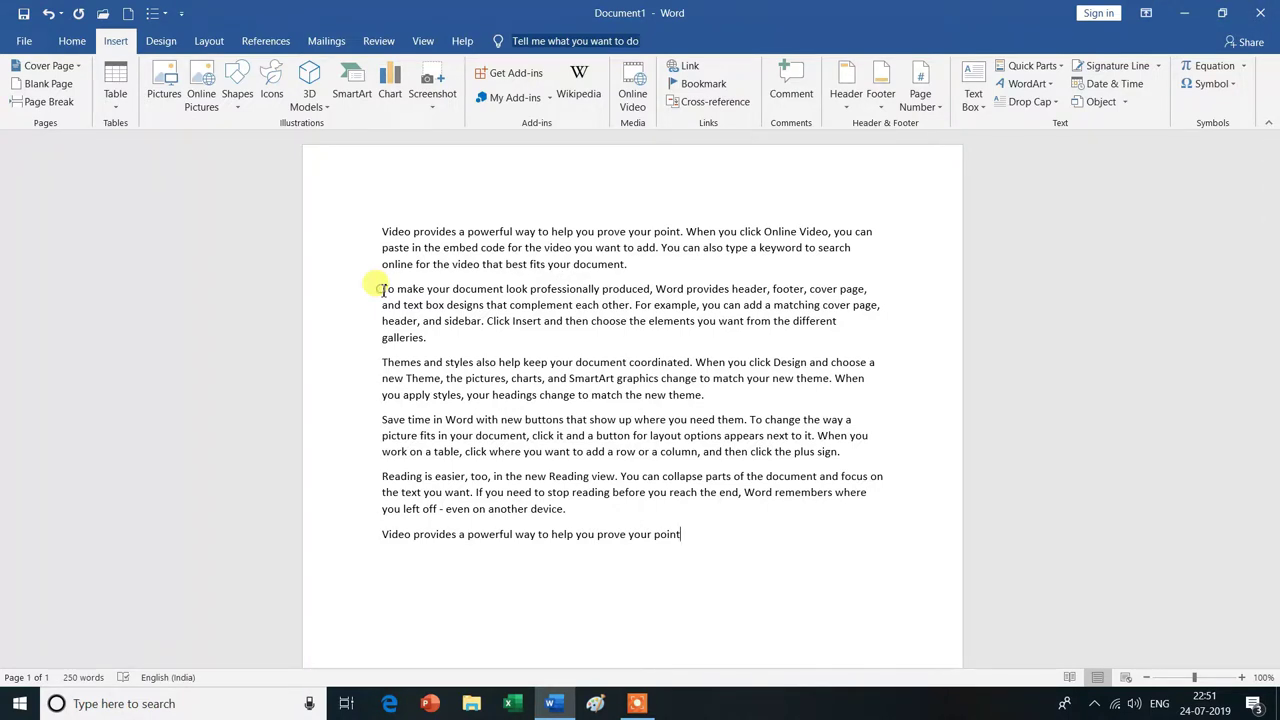
Save the selected second paragraph to the AutoText gallery as 'To make your'.
left_click_drag(379, 289, 440, 341)
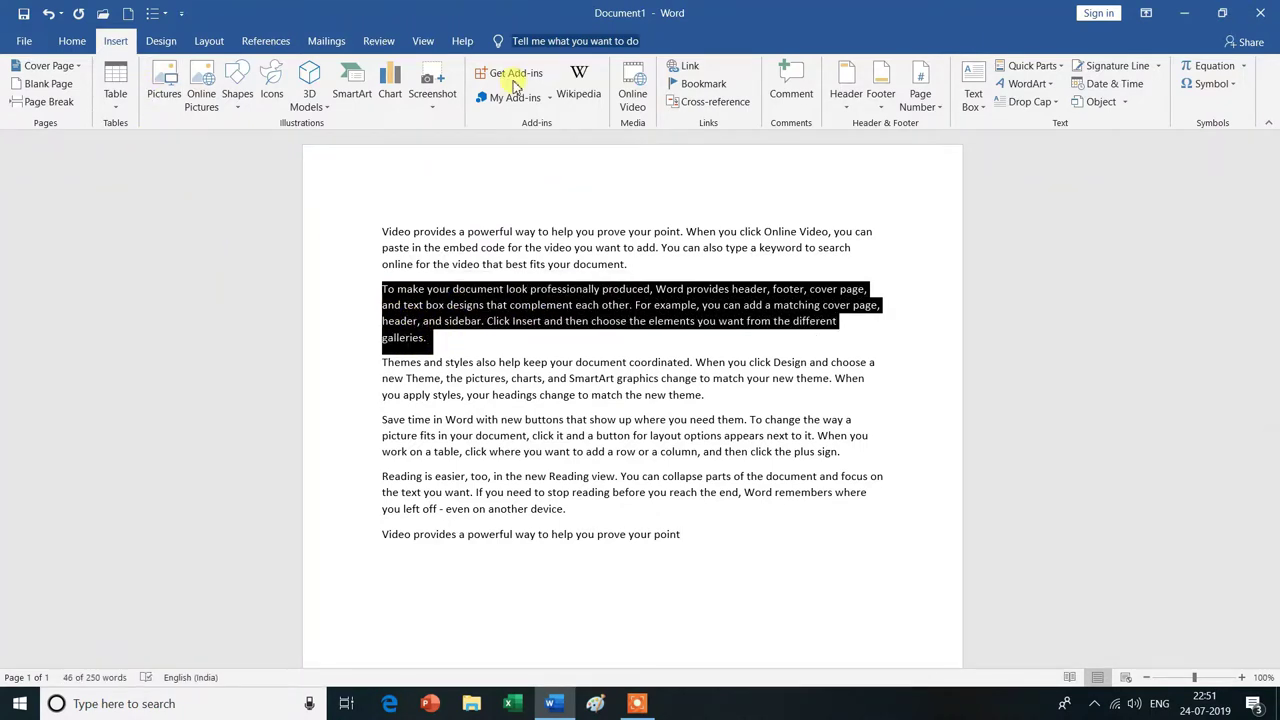
left_click(1062, 66)
mouse_move(1037, 87)
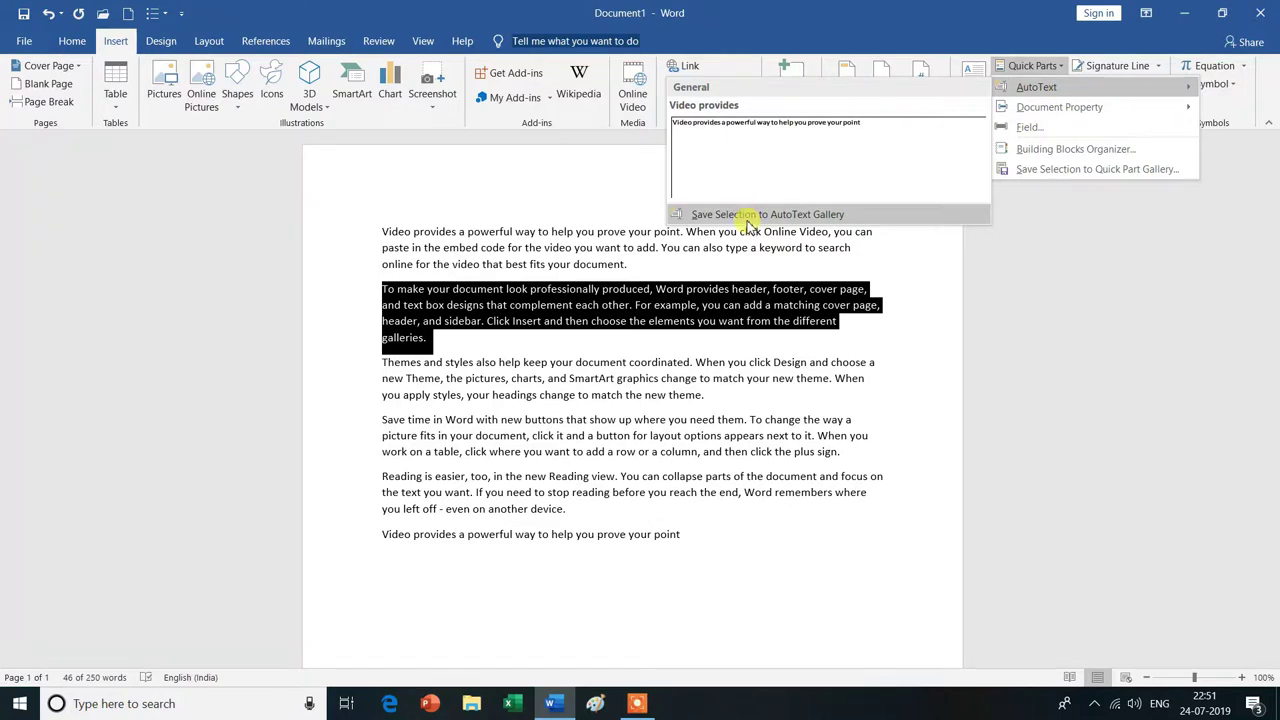
left_click(748, 216)
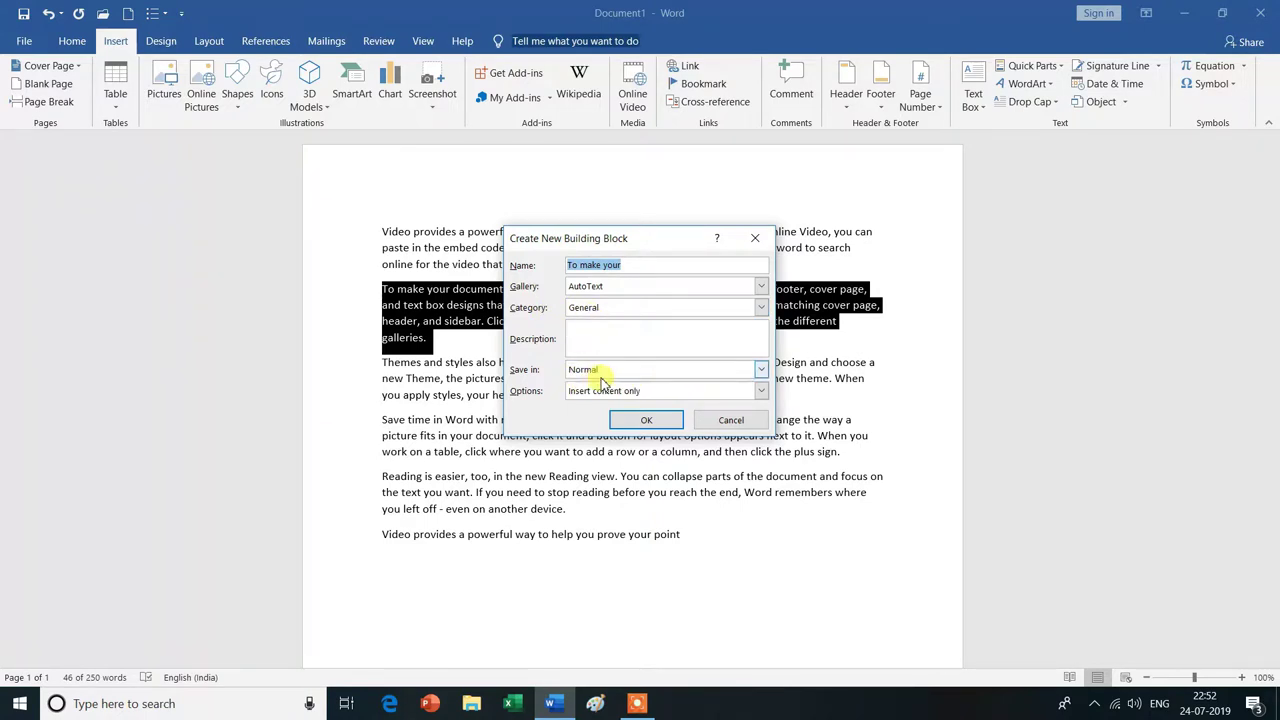
left_click(645, 422)
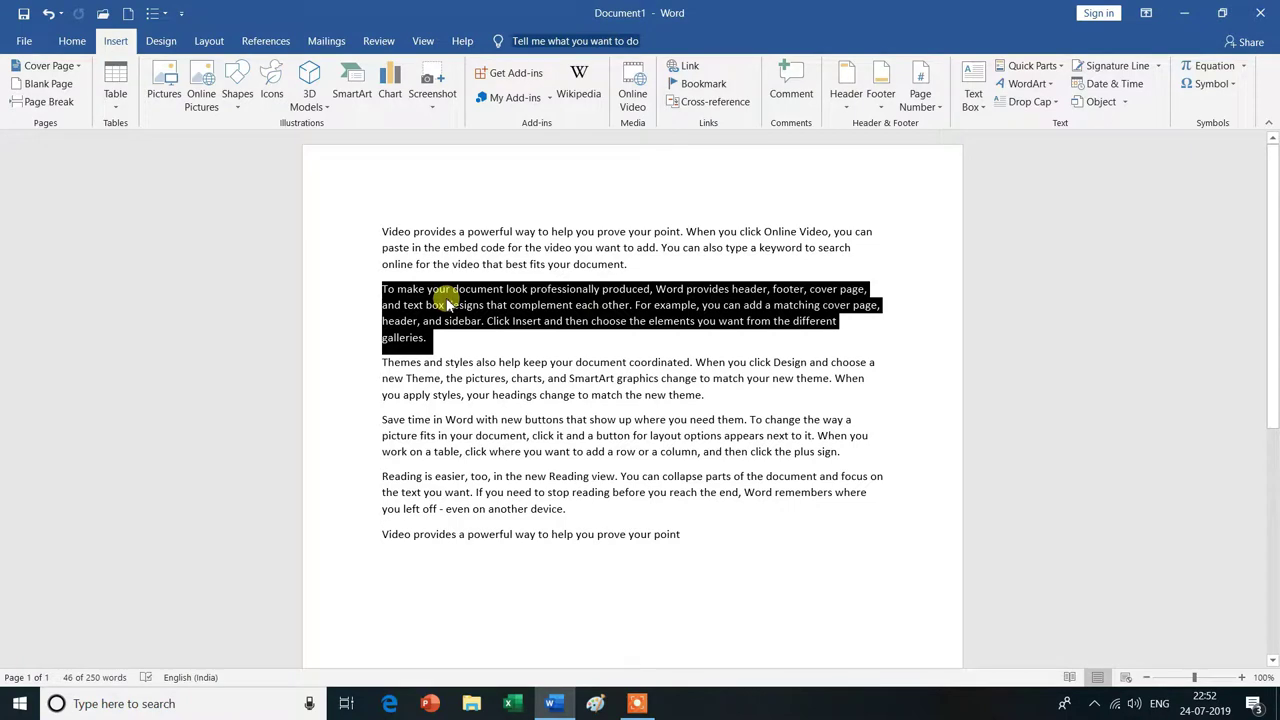
left_click(695, 534)
On a new last line, type 'To make' and accept the AutoText suggestion to insert the paragraph.
key("Return")
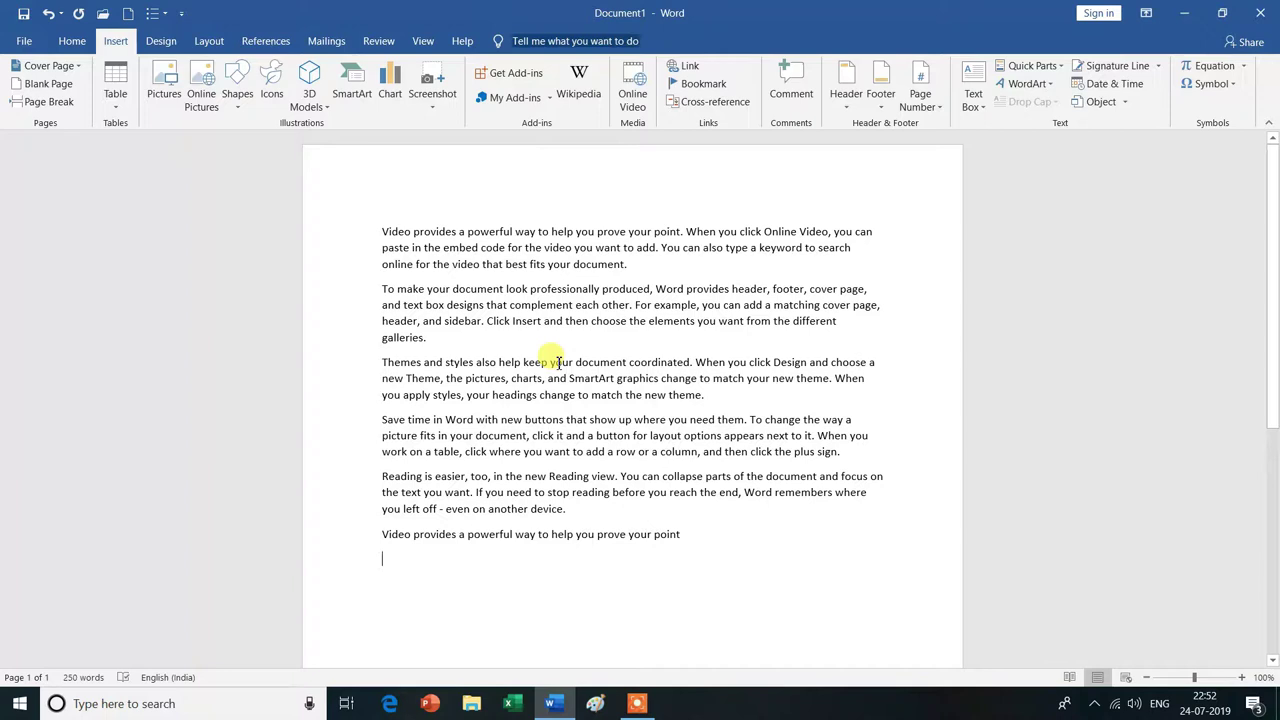
type("To ")
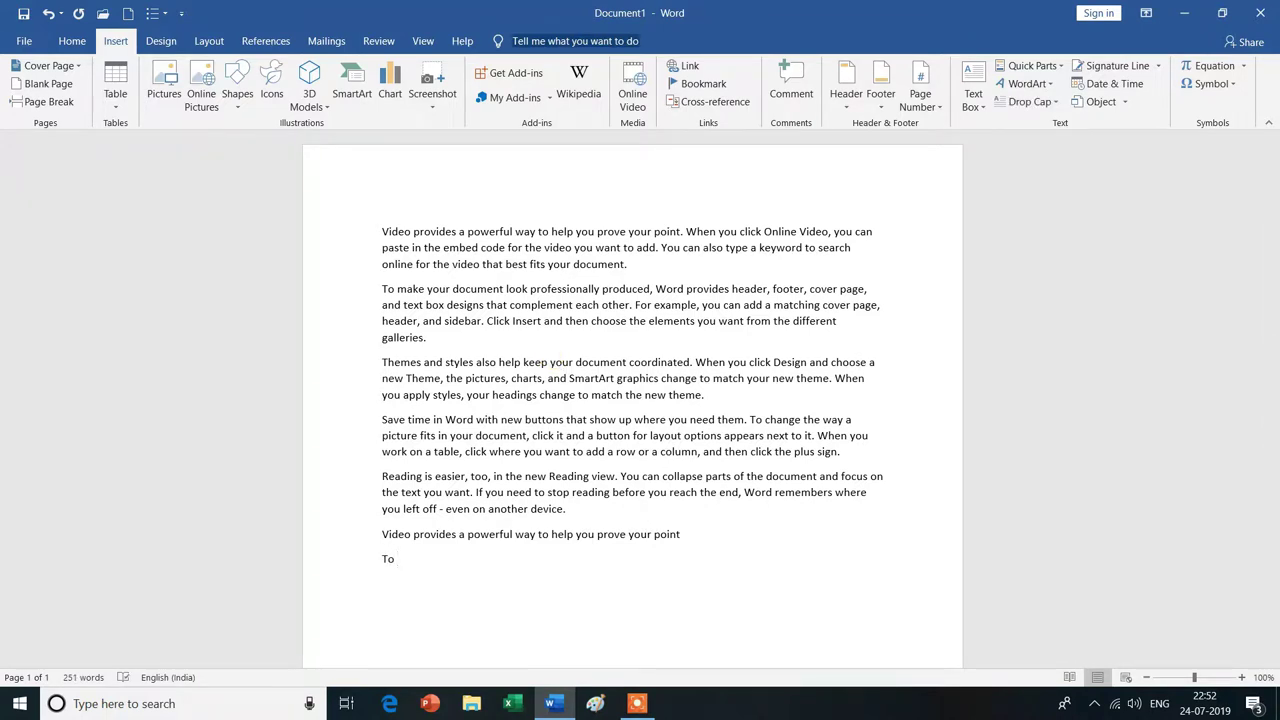
type("make")
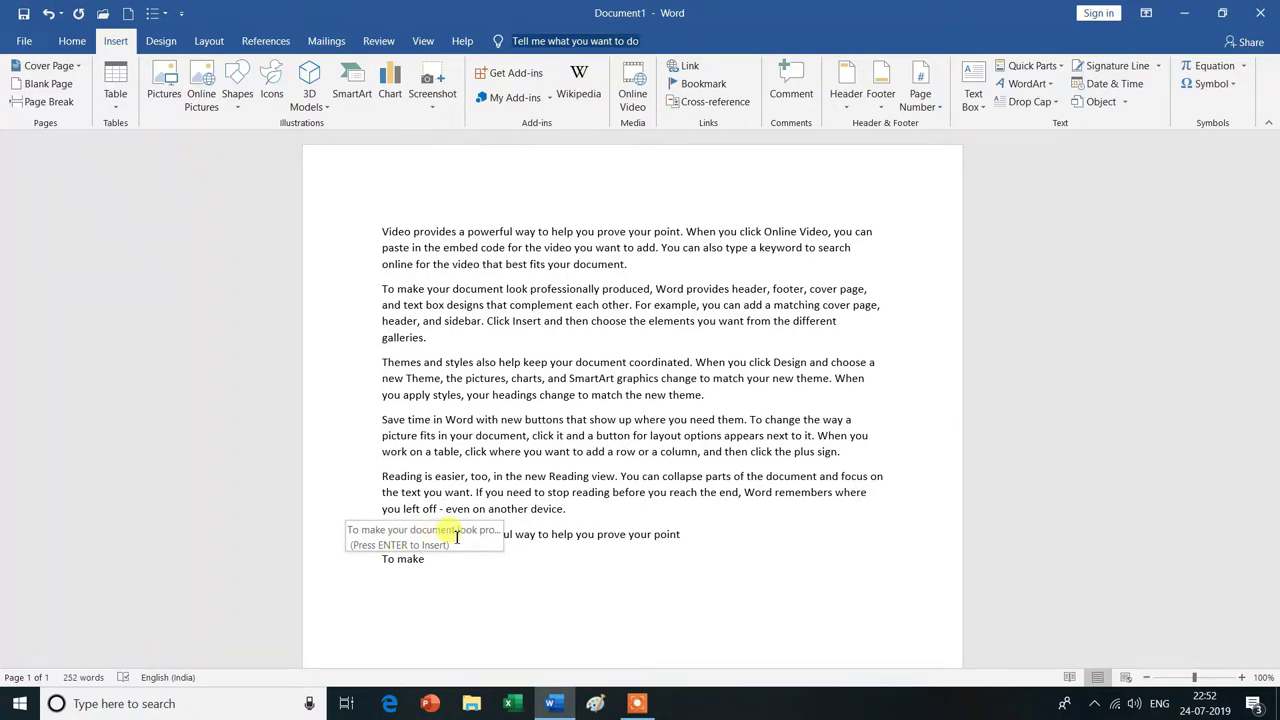
key("Return")
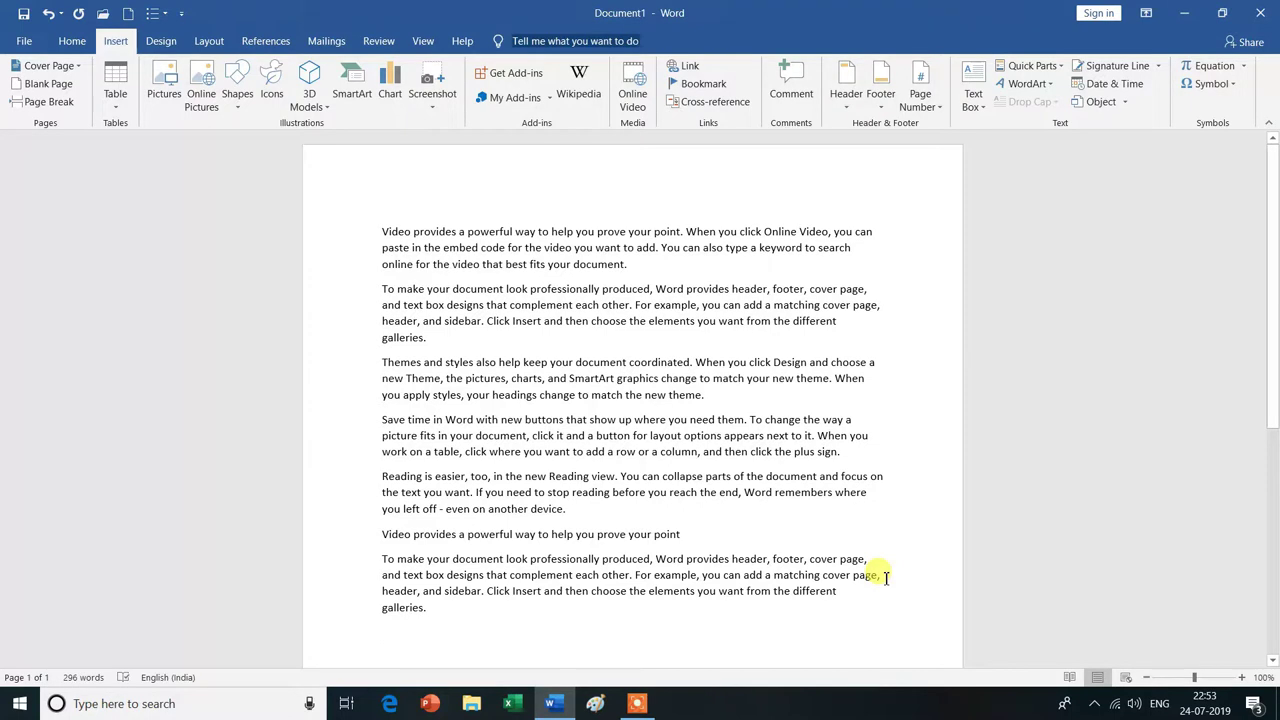
Reopen Quick Parts to reach Document Property options like Author, Company, Keywords and Title.
left_click(1059, 73)
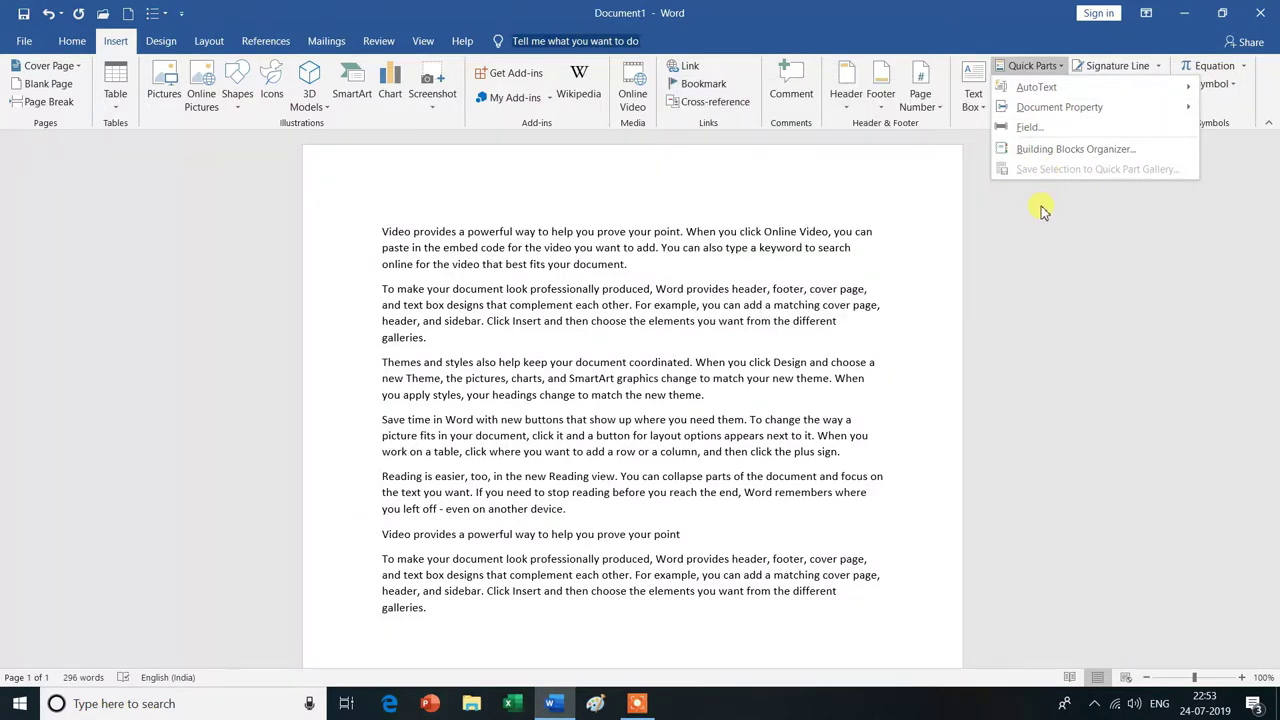
left_click(1060, 65)
left_click(1065, 68)
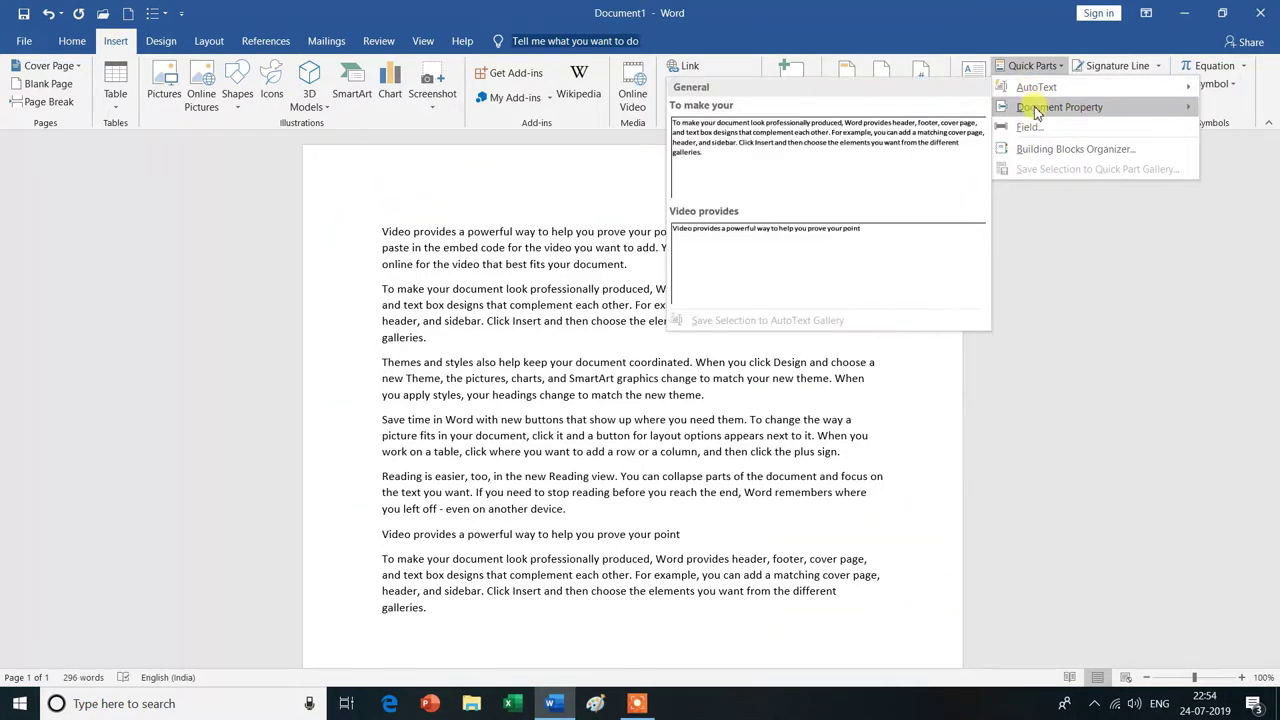
mouse_move(1059, 107)
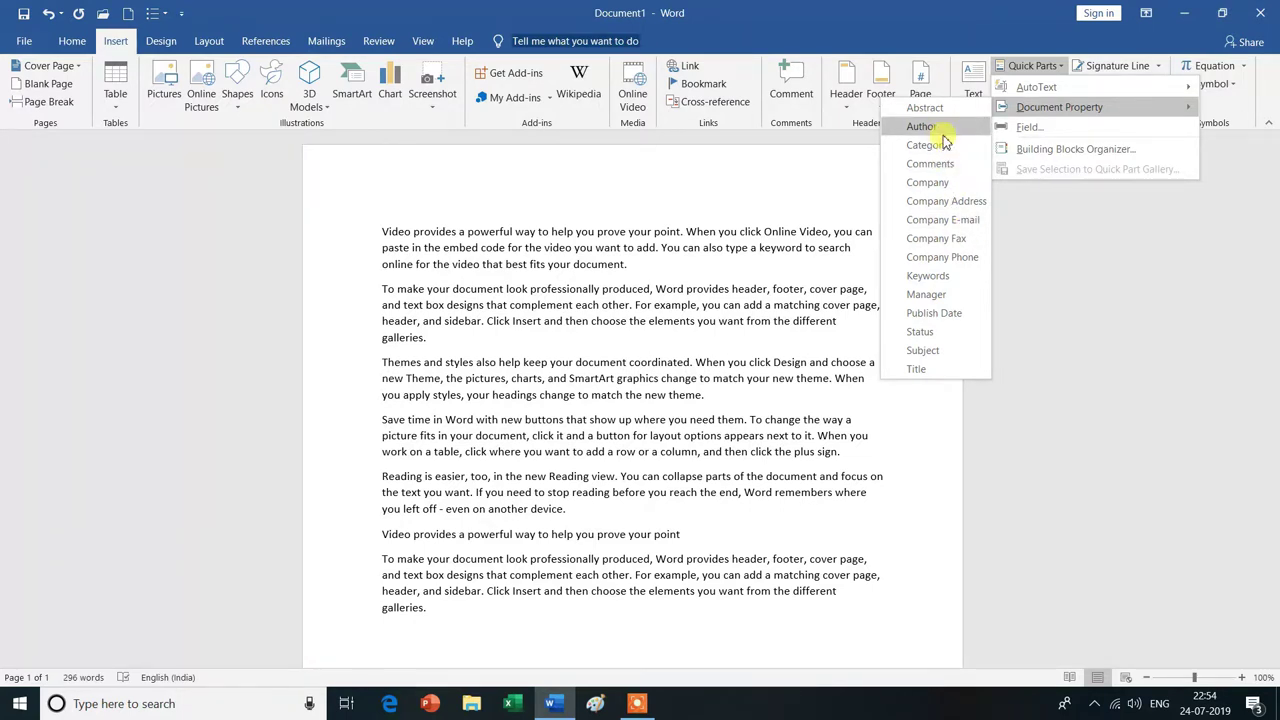
Open the document's Advanced Properties dialog from the File Info page's Properties menu.
left_click(24, 44)
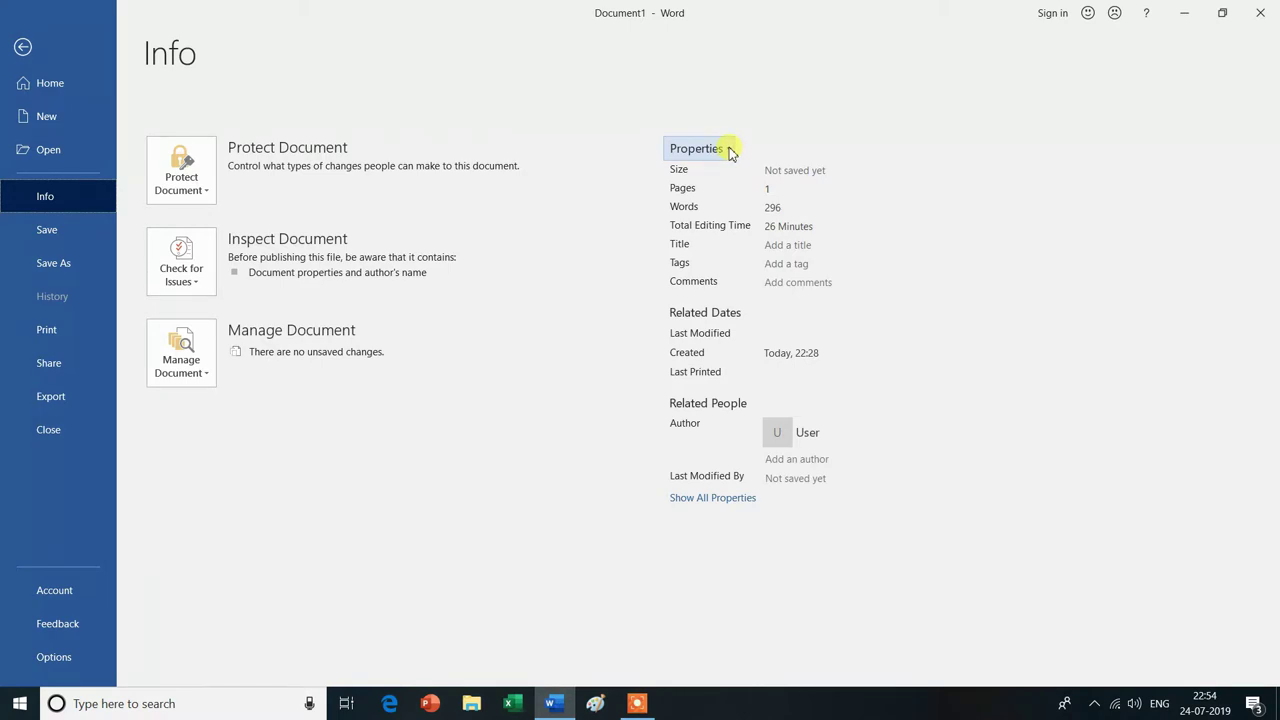
left_click(731, 153)
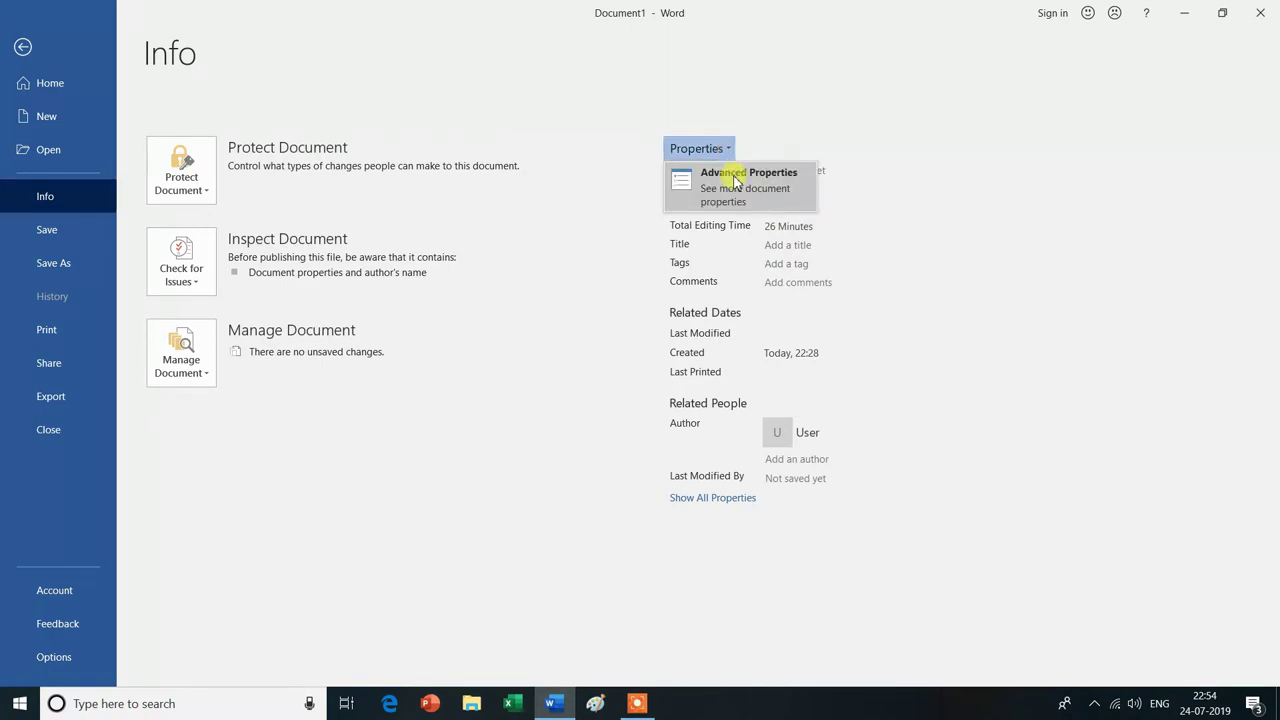
left_click(735, 180)
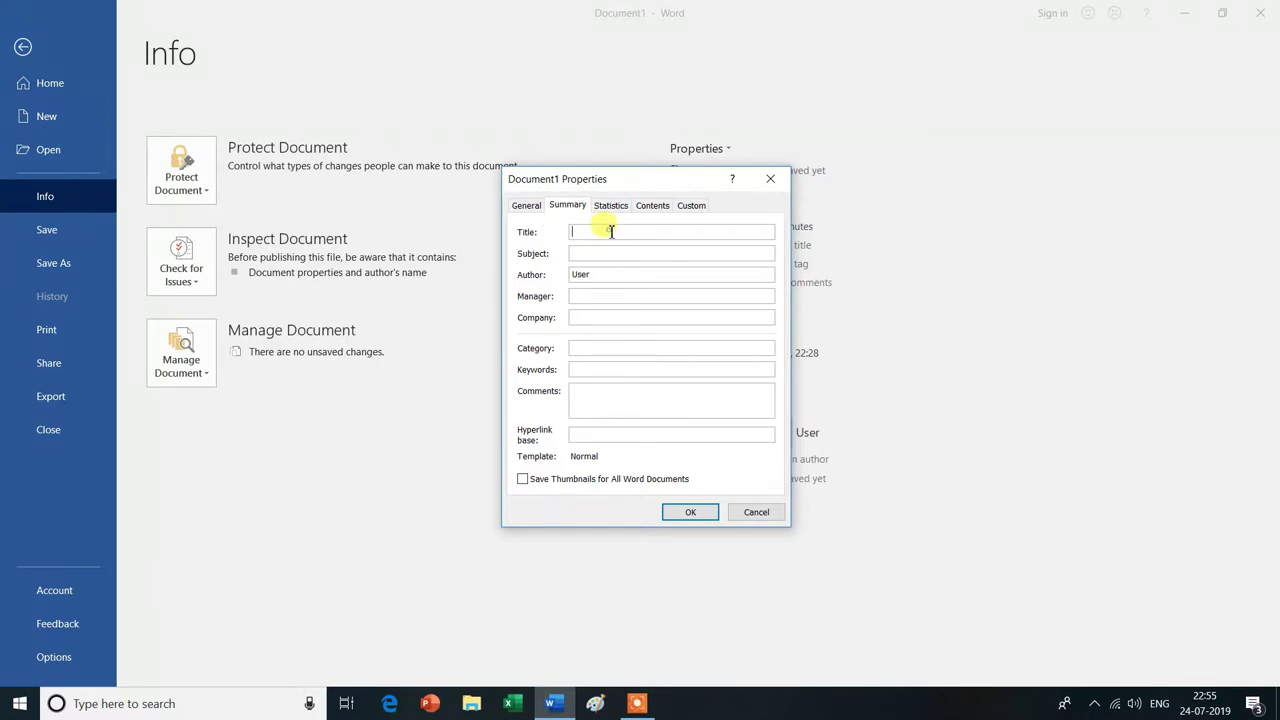
Set Title 'computer GK', Subject 'CS', Company 'IT', and enter the author's and manager's names.
type("computer GK")
left_click(607, 252)
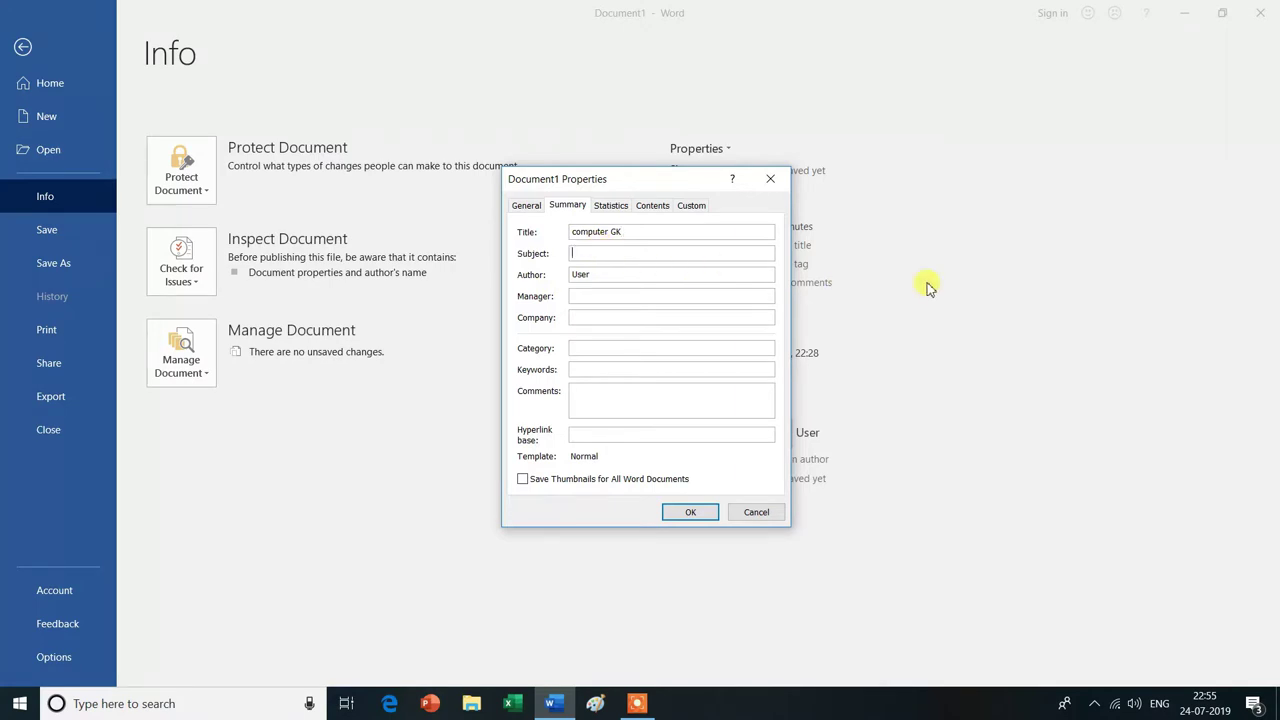
type("CS")
key("BackSpace")
key("BackSpace")
key("BackSpace")
type("AMIT")
left_click(620, 296)
type("YASHPAL SINGH")
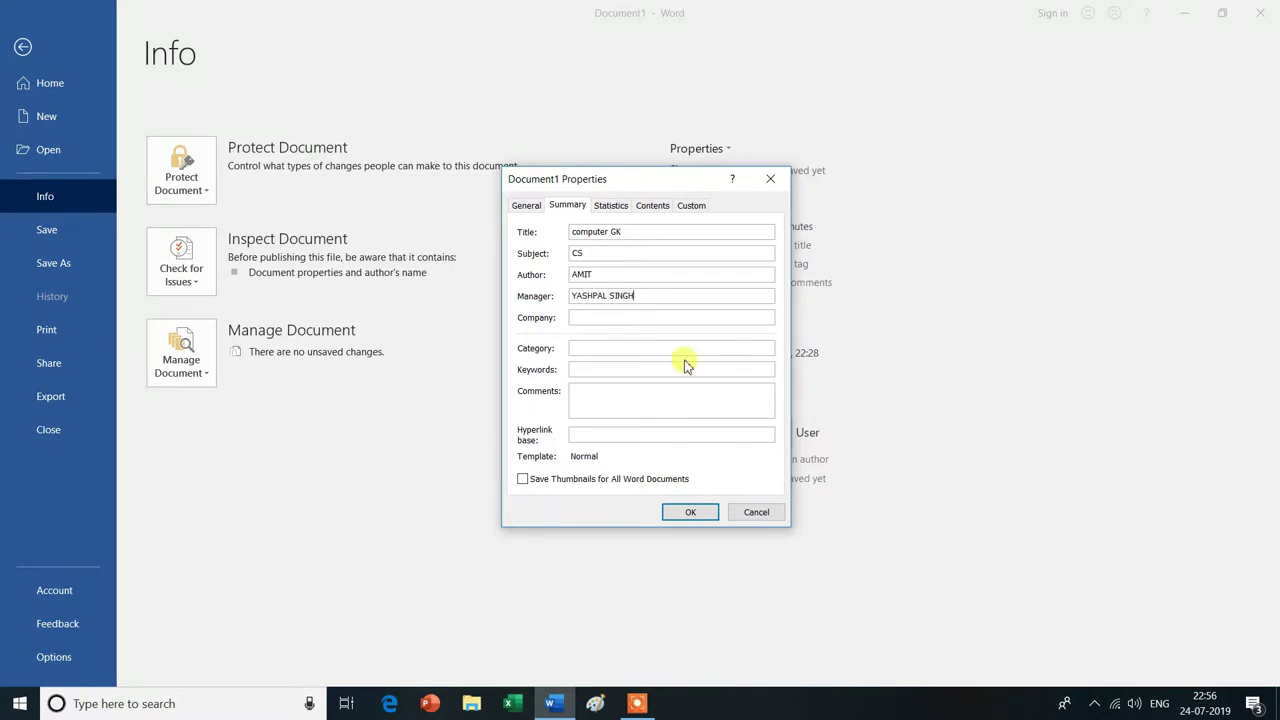
left_click(585, 317)
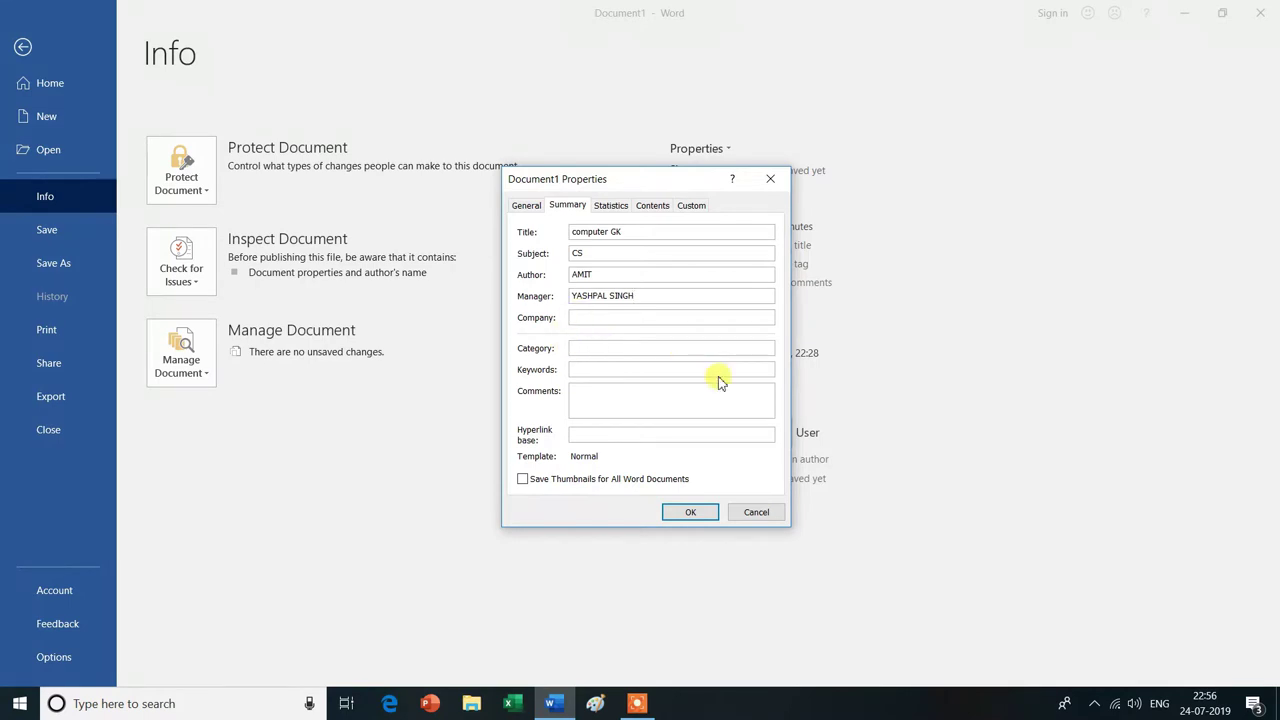
type("IT")
Add Category 'COMPUTER SOFTWARE', Keywords 'MOUSE LIGHT PEN', Comments 'NICE', a hyperlink base, and confirm.
type("COMPU")
type("TER SOFTWARE")
left_click(574, 374)
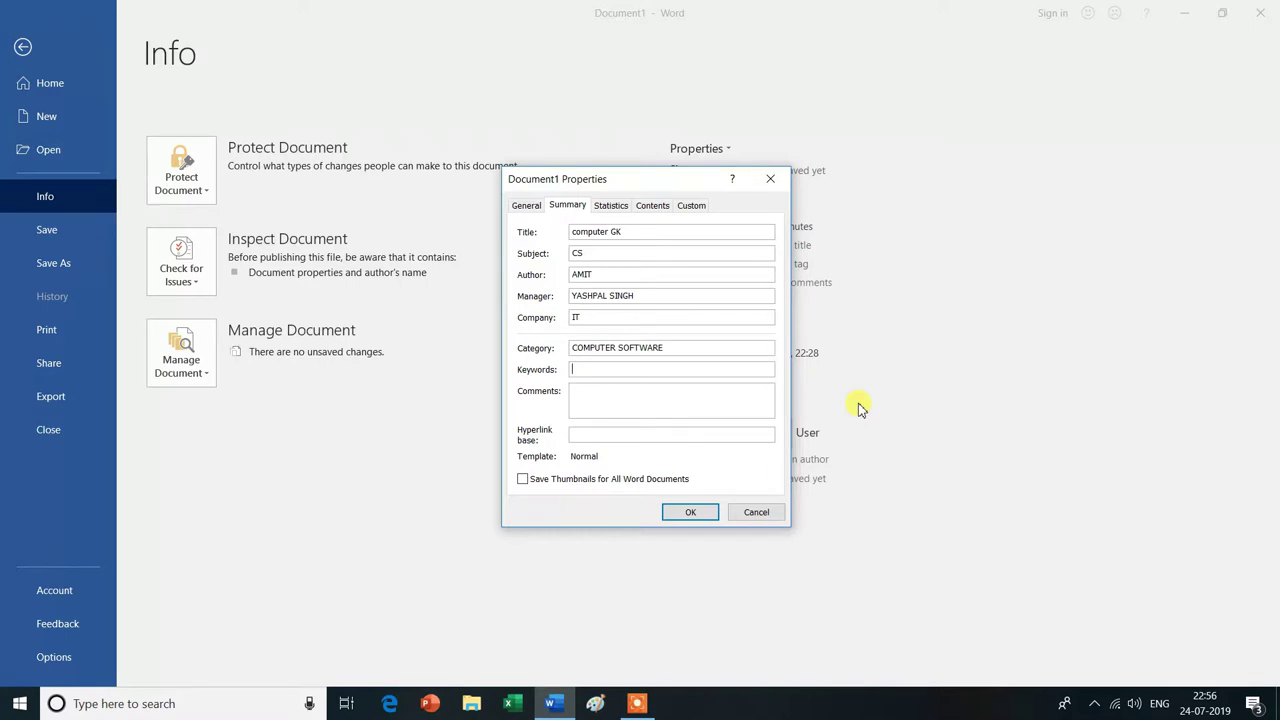
type("MOUSE L")
type("IGHT PEN")
left_click(591, 398)
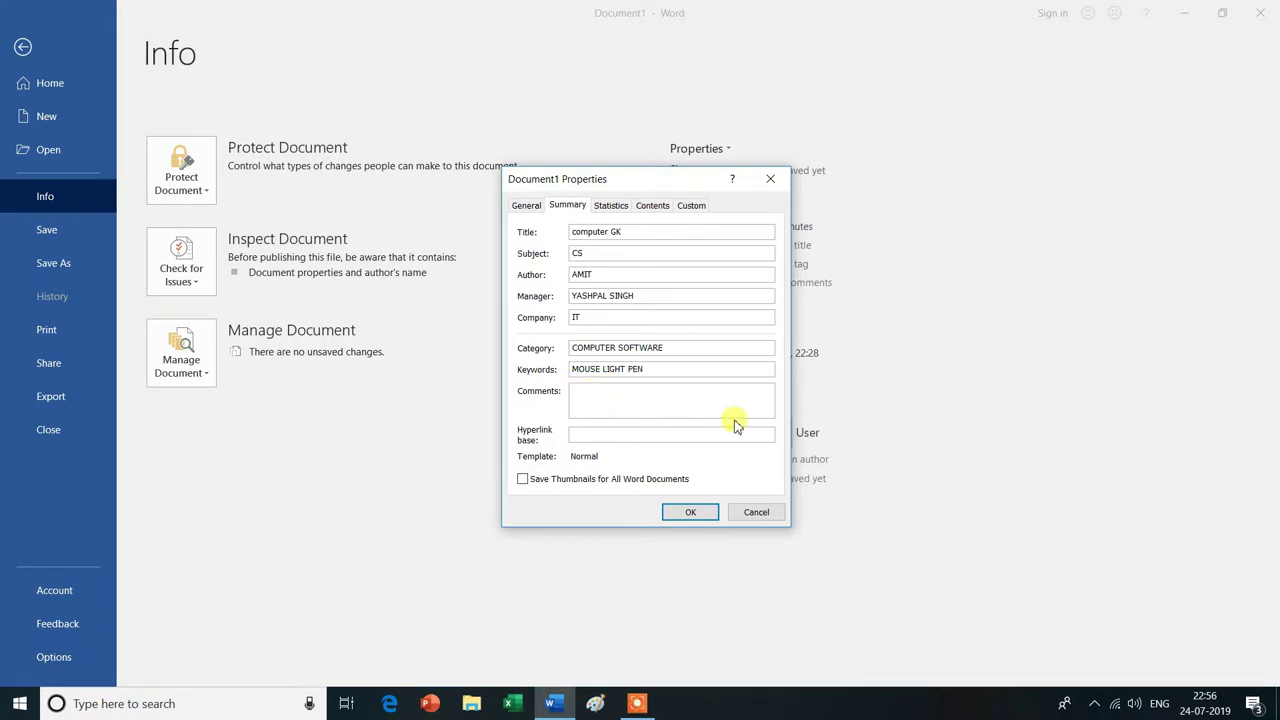
type("NICE")
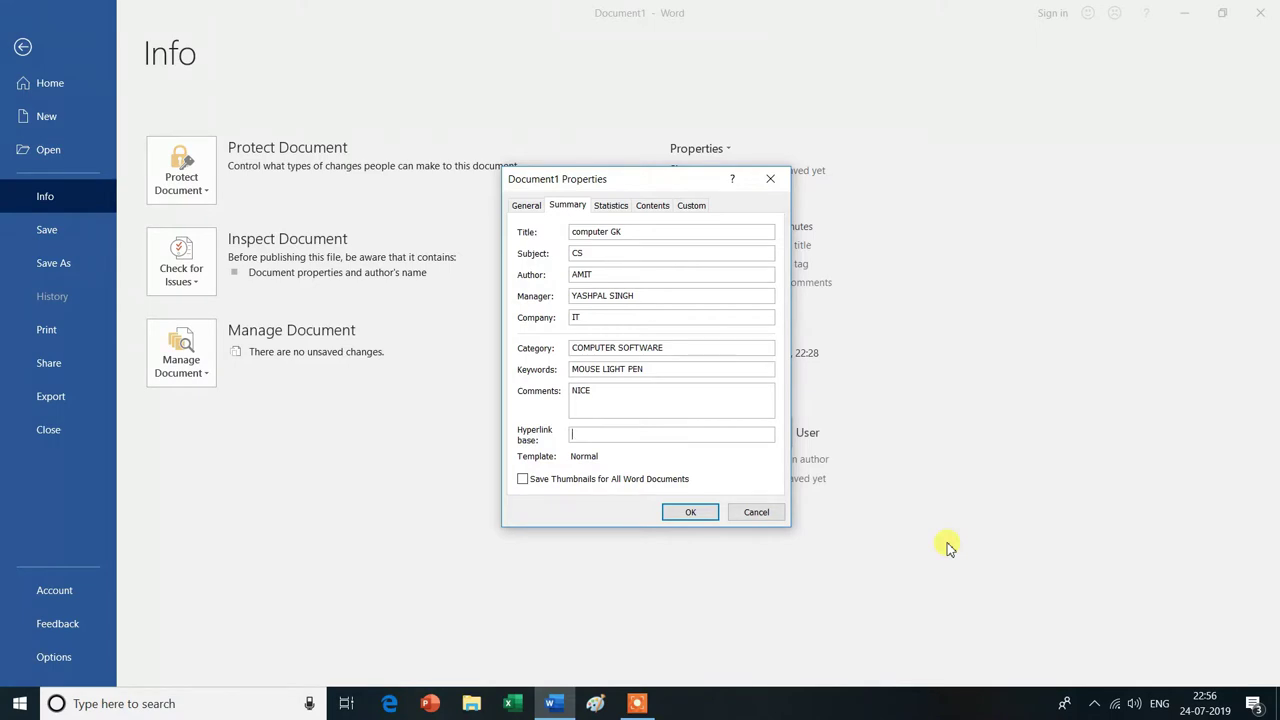
type("www.")
type("ysgyan tech")
type(".com")
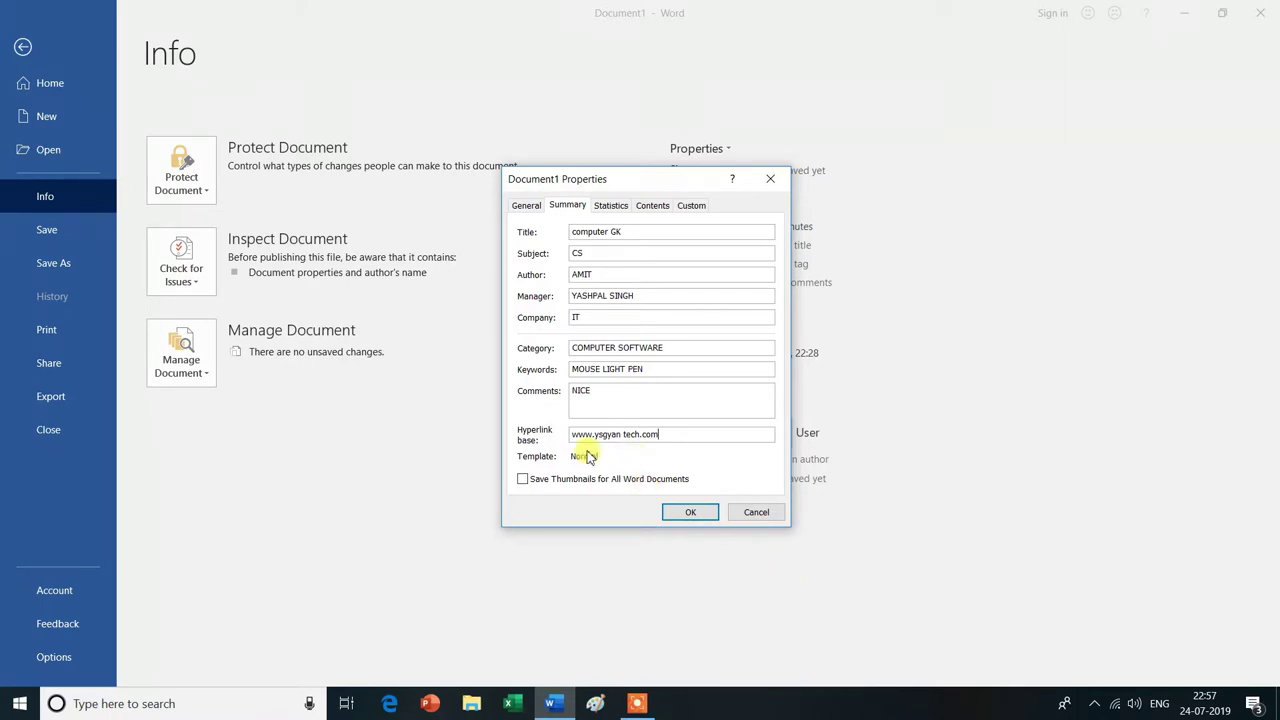
left_click(690, 514)
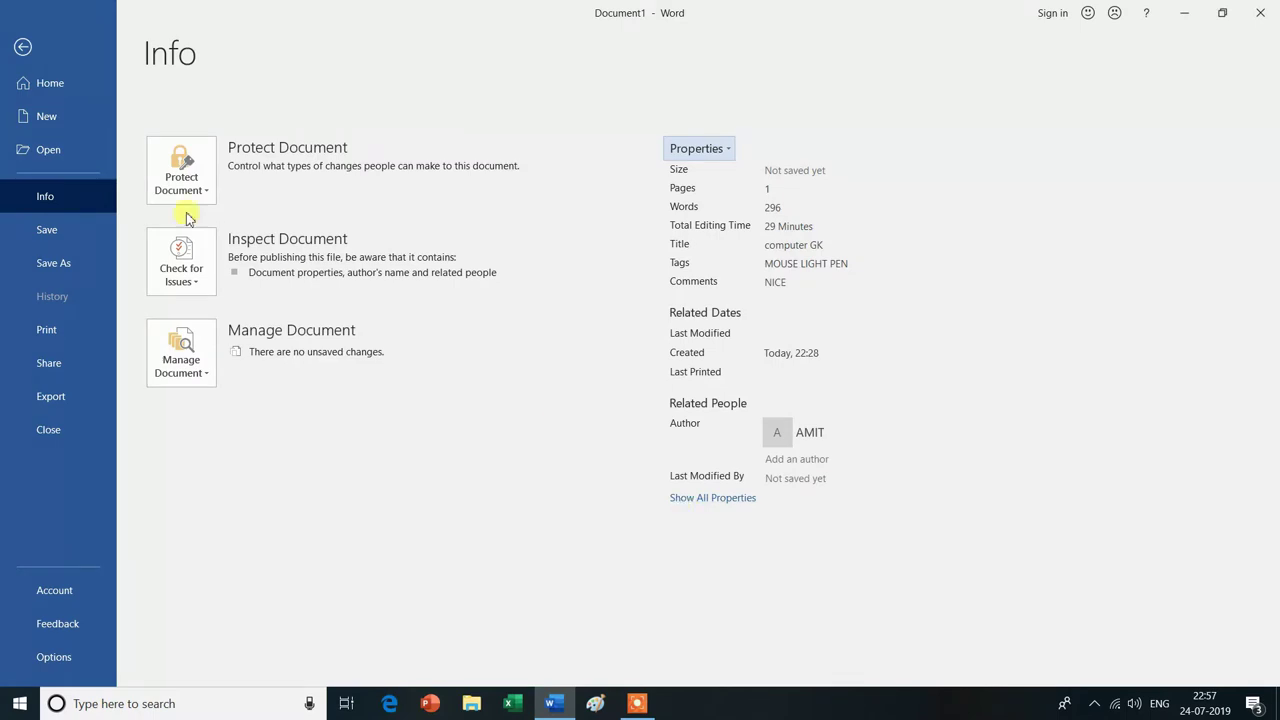
Return to the document and insert the Author property field on its last line.
left_click(22, 49)
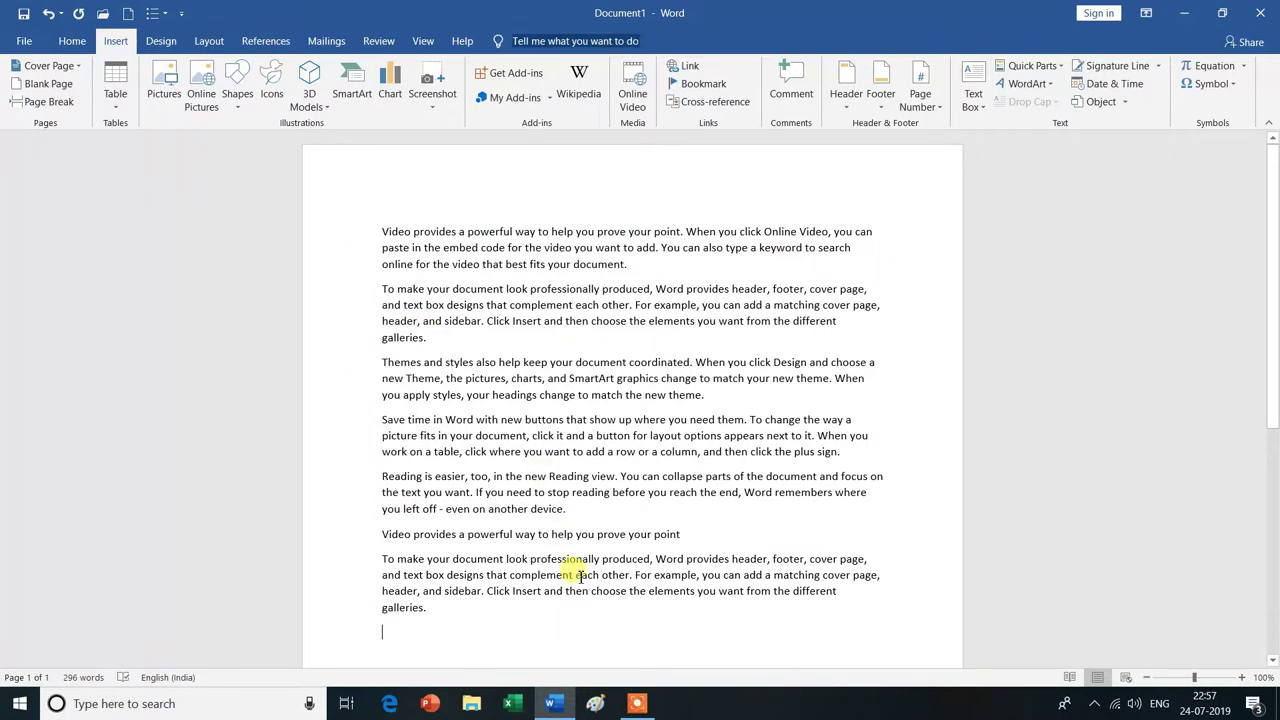
left_click(1061, 70)
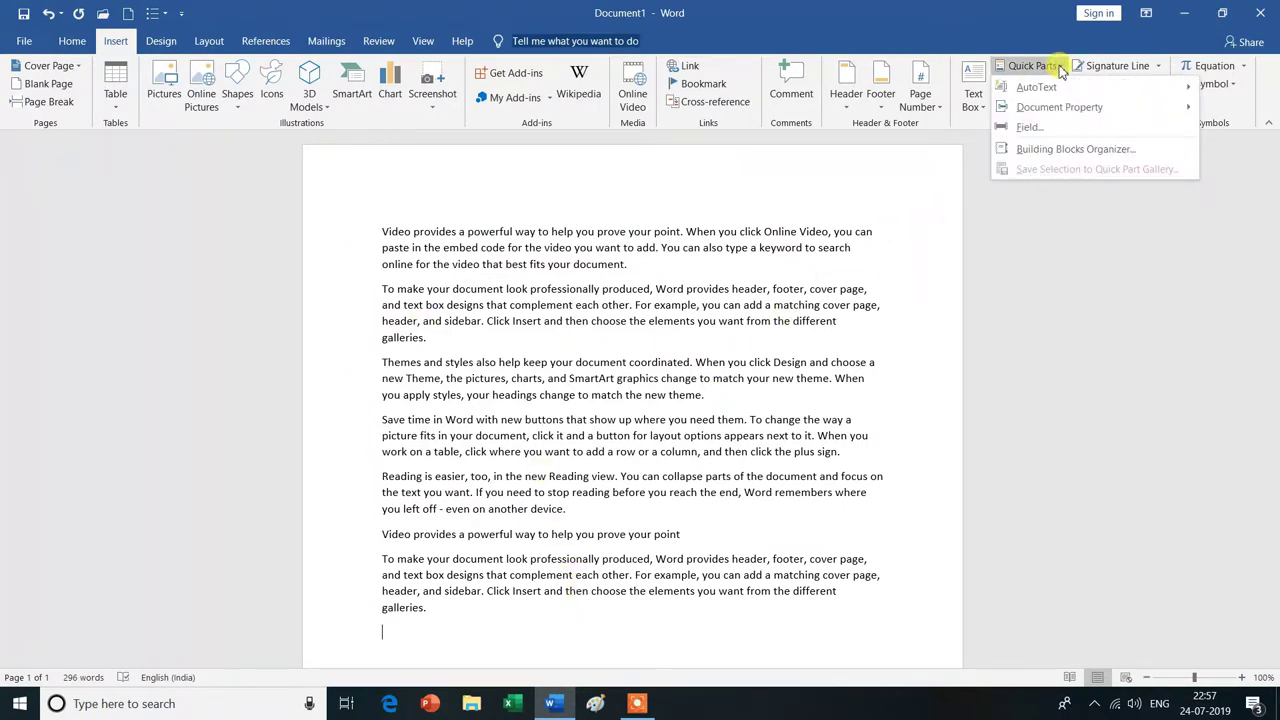
mouse_move(1059, 107)
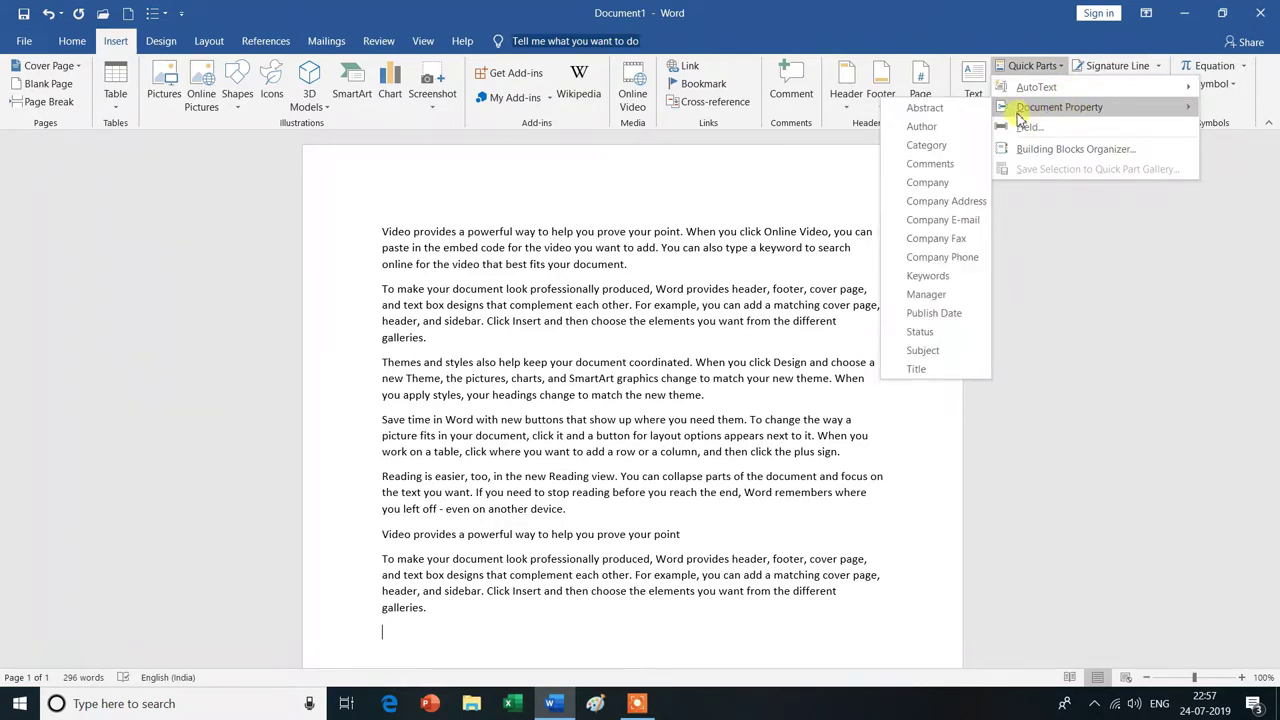
left_click(921, 127)
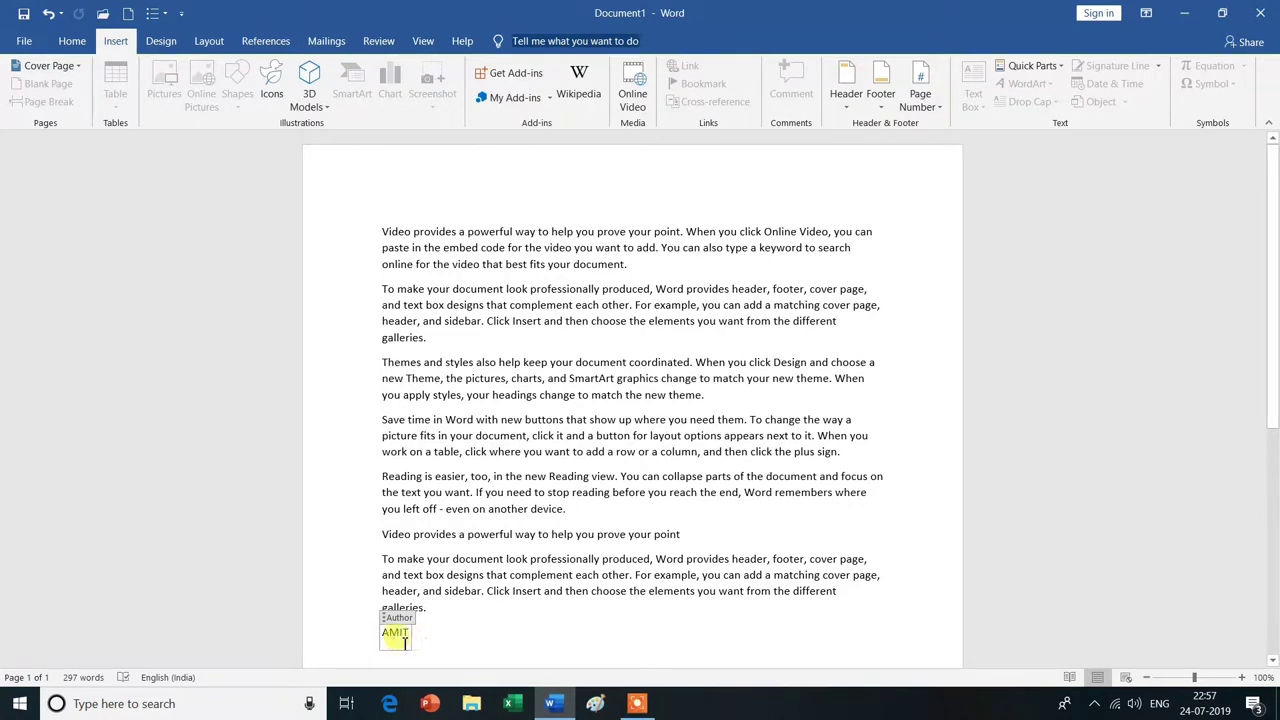
left_click(433, 641)
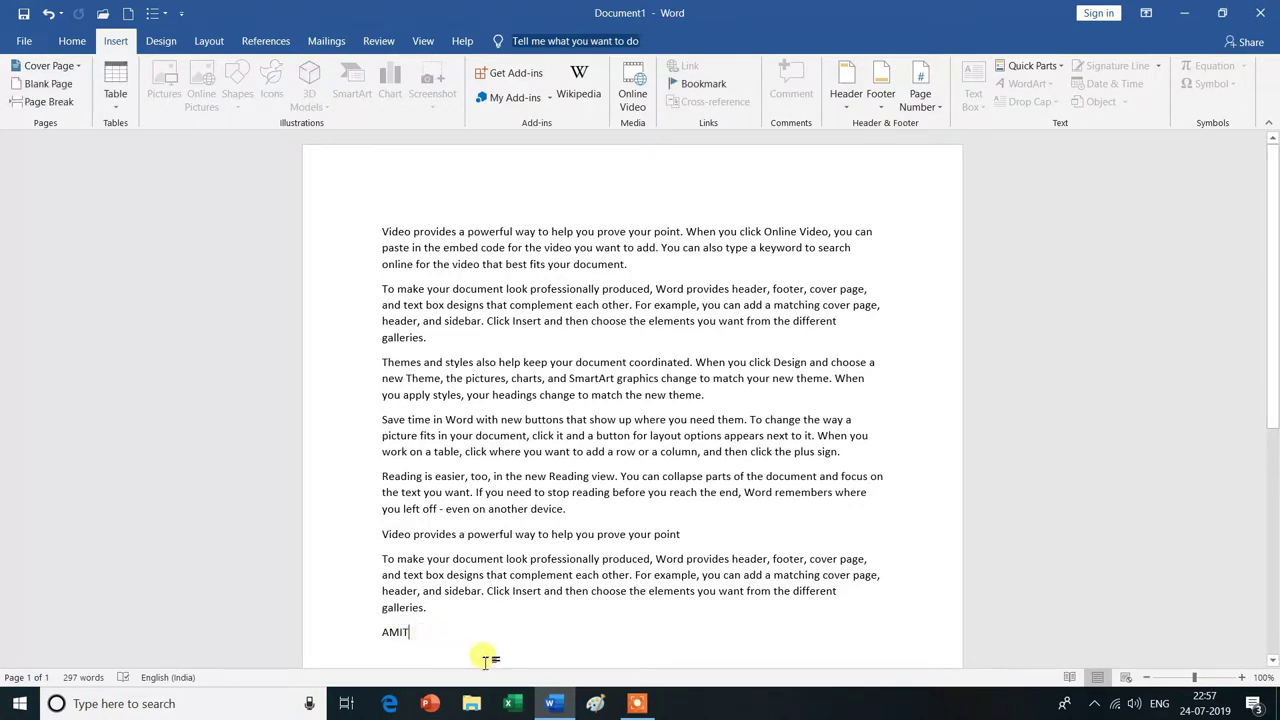
Insert the Company property 'IT' on a new line below the author's name.
key("Return")
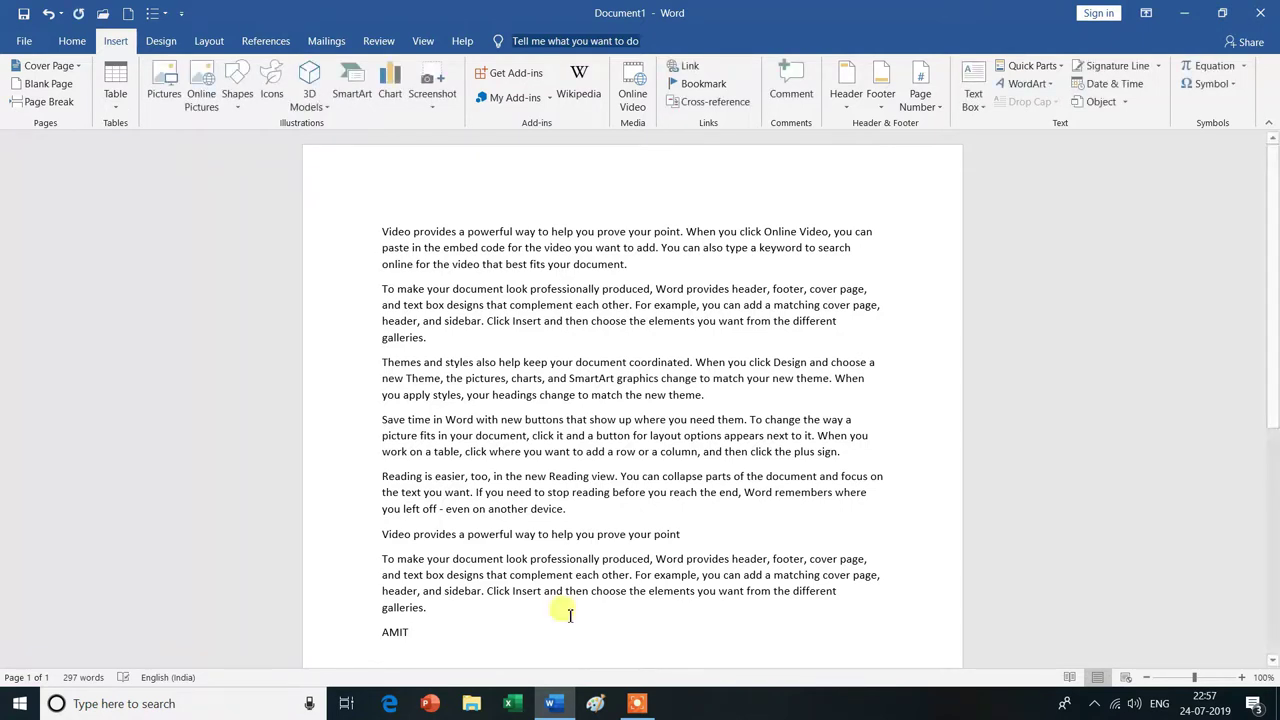
scroll(966, 363, "down", 2)
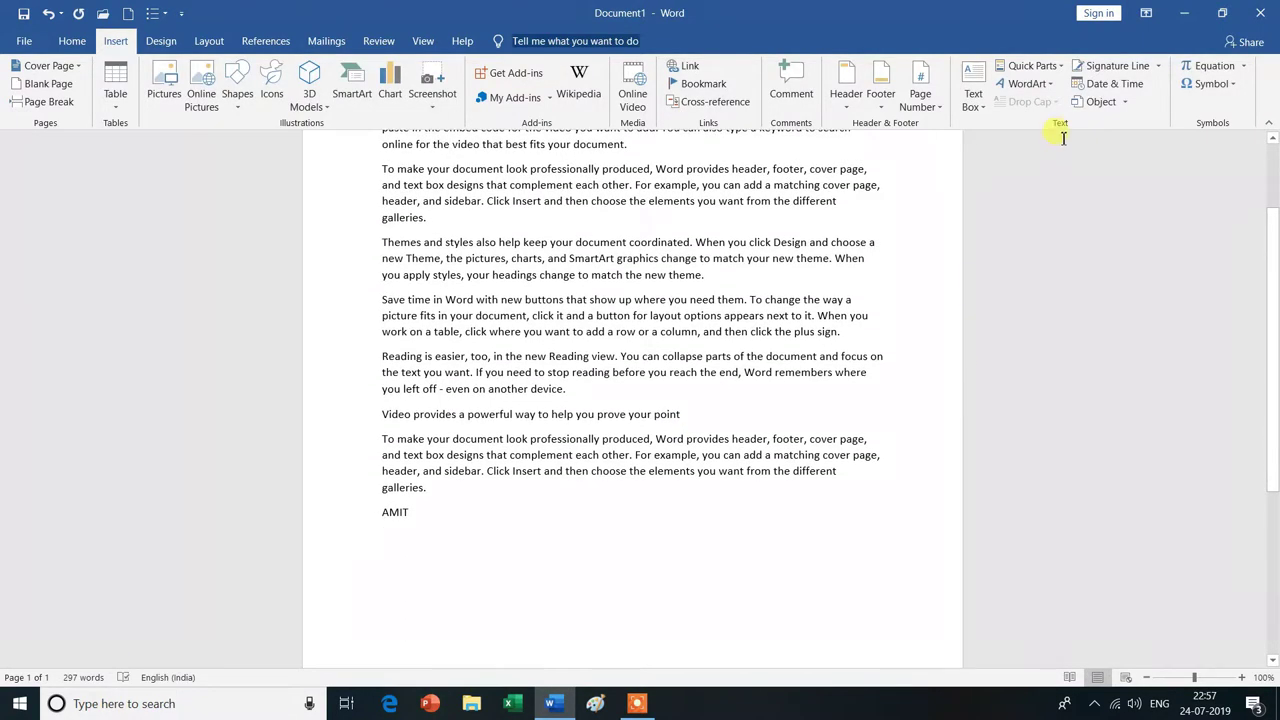
left_click(1058, 66)
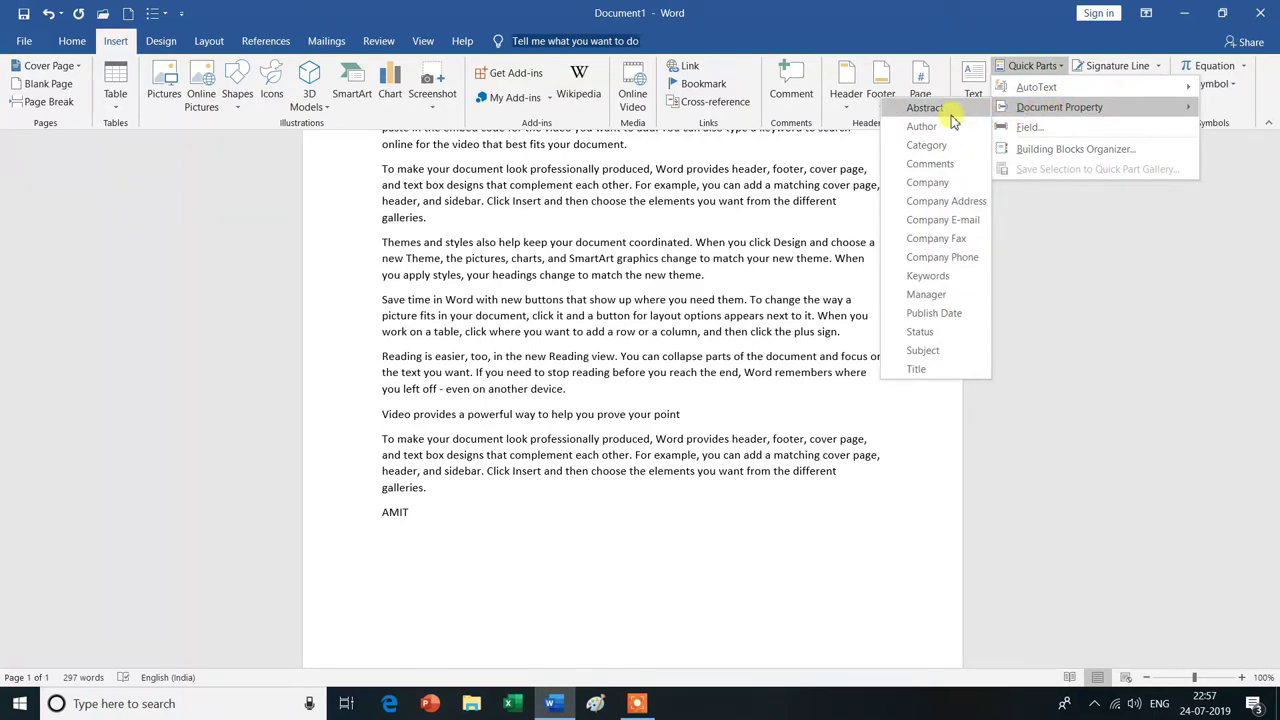
left_click(917, 184)
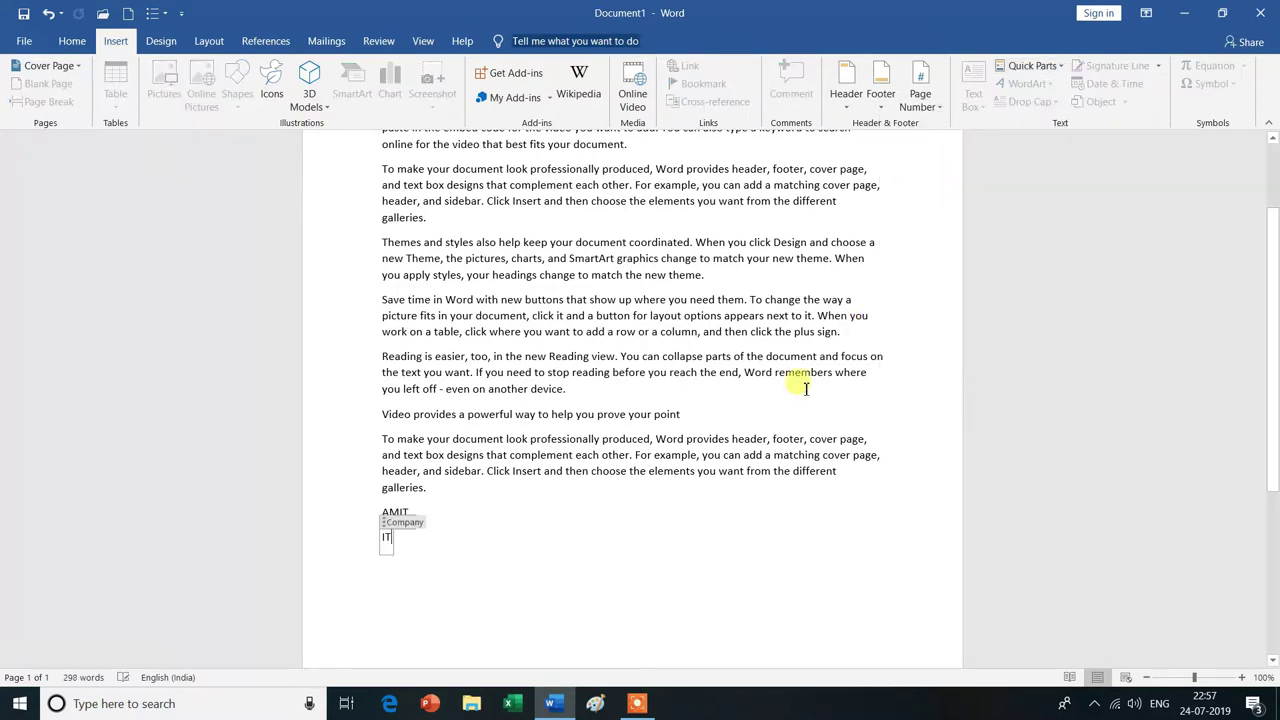
left_click(431, 550)
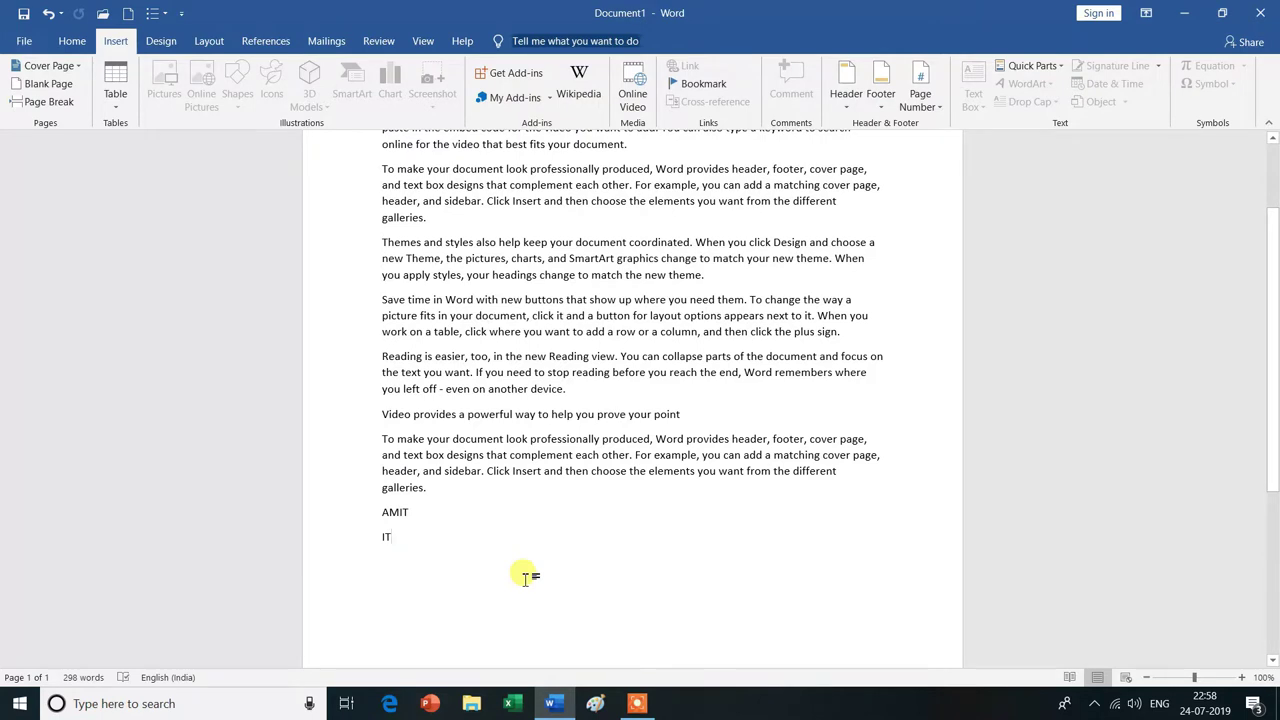
Insert the Manager property on a new line below IT, then start another new line.
key("Return")
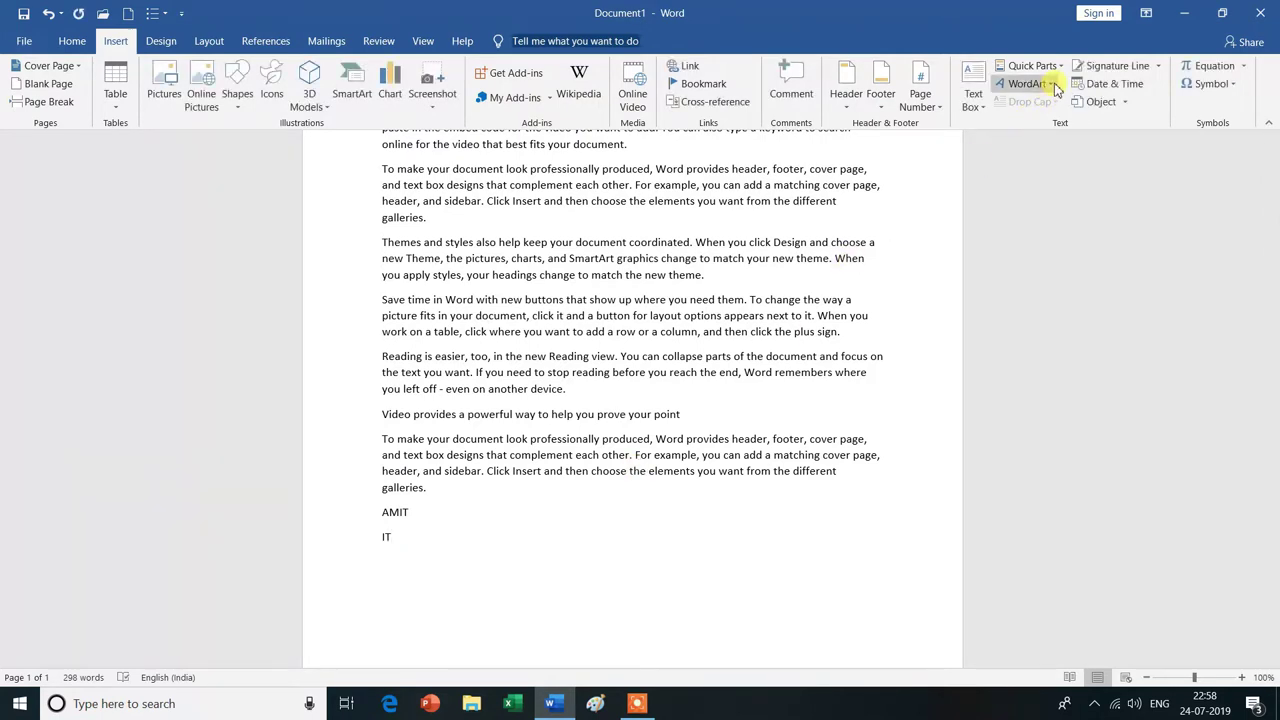
left_click(1064, 72)
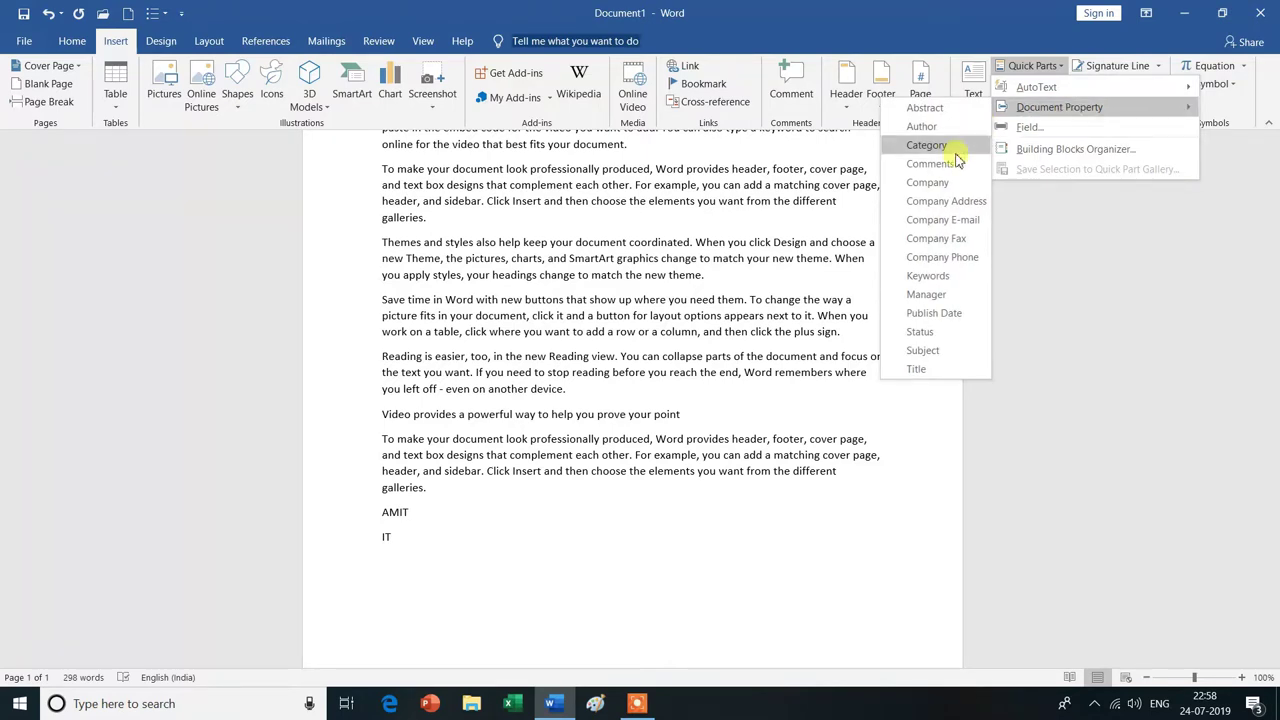
left_click(925, 294)
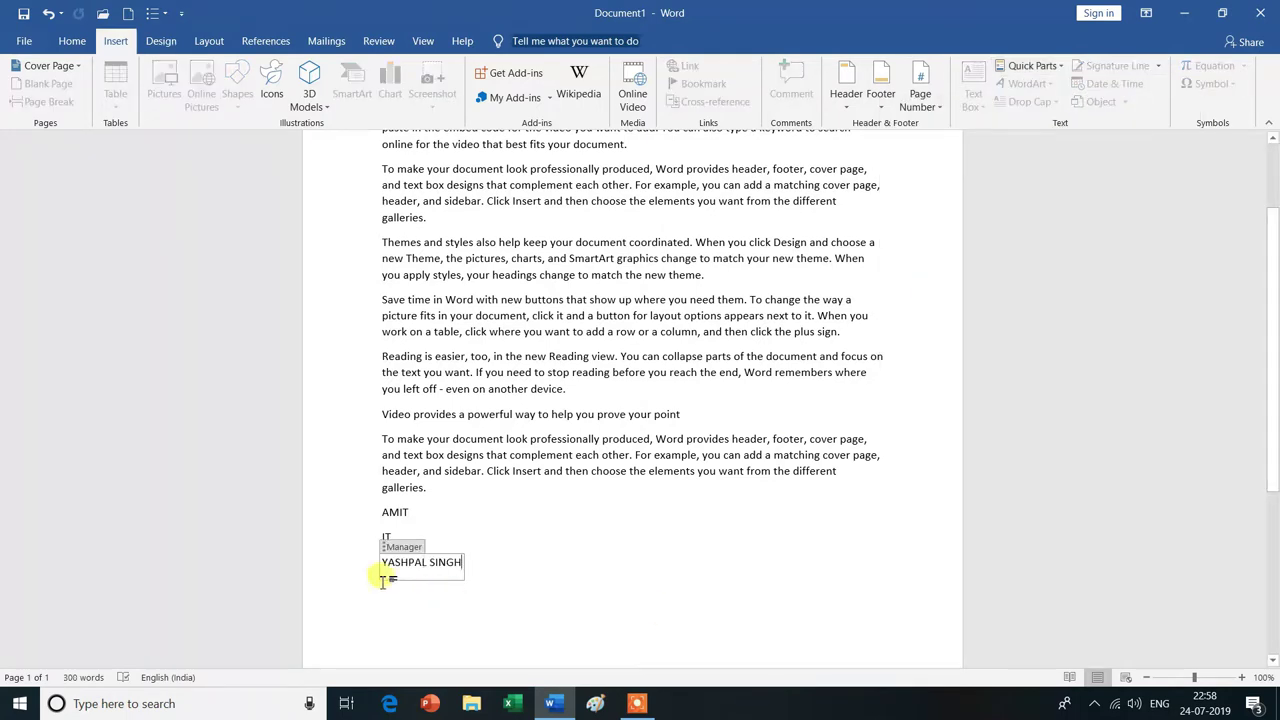
left_click(498, 578)
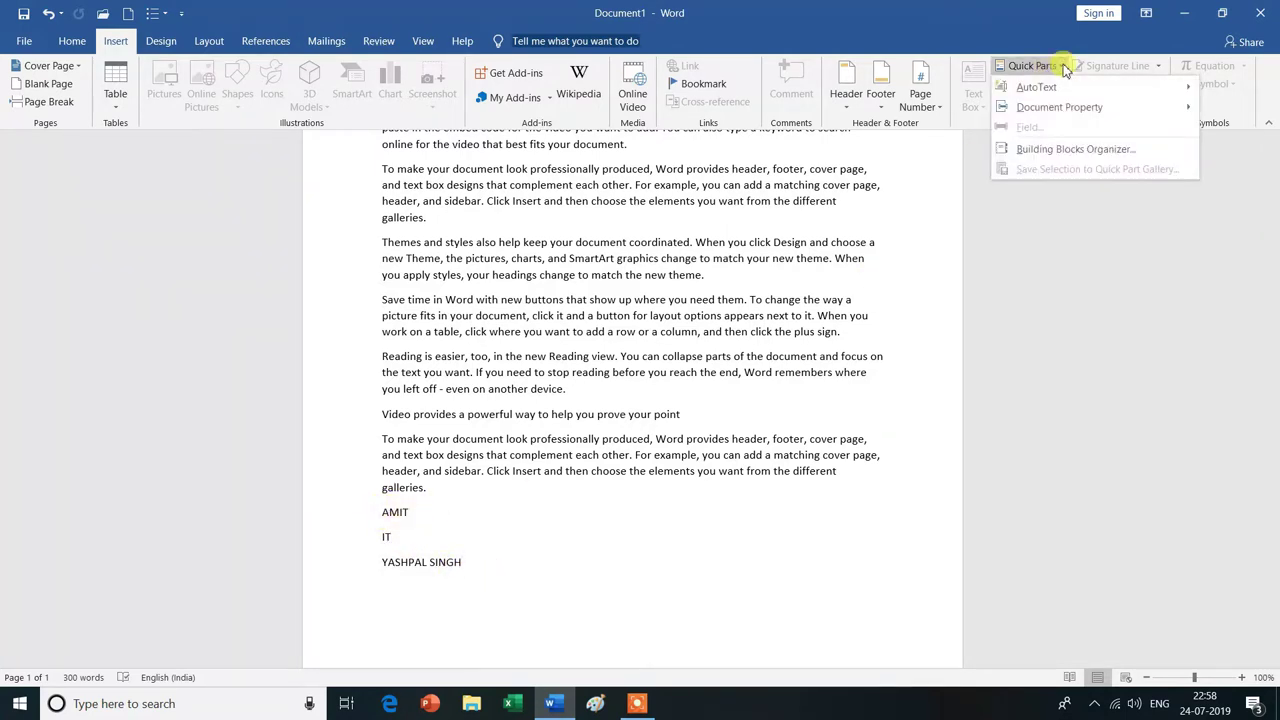
mouse_move(1059, 107)
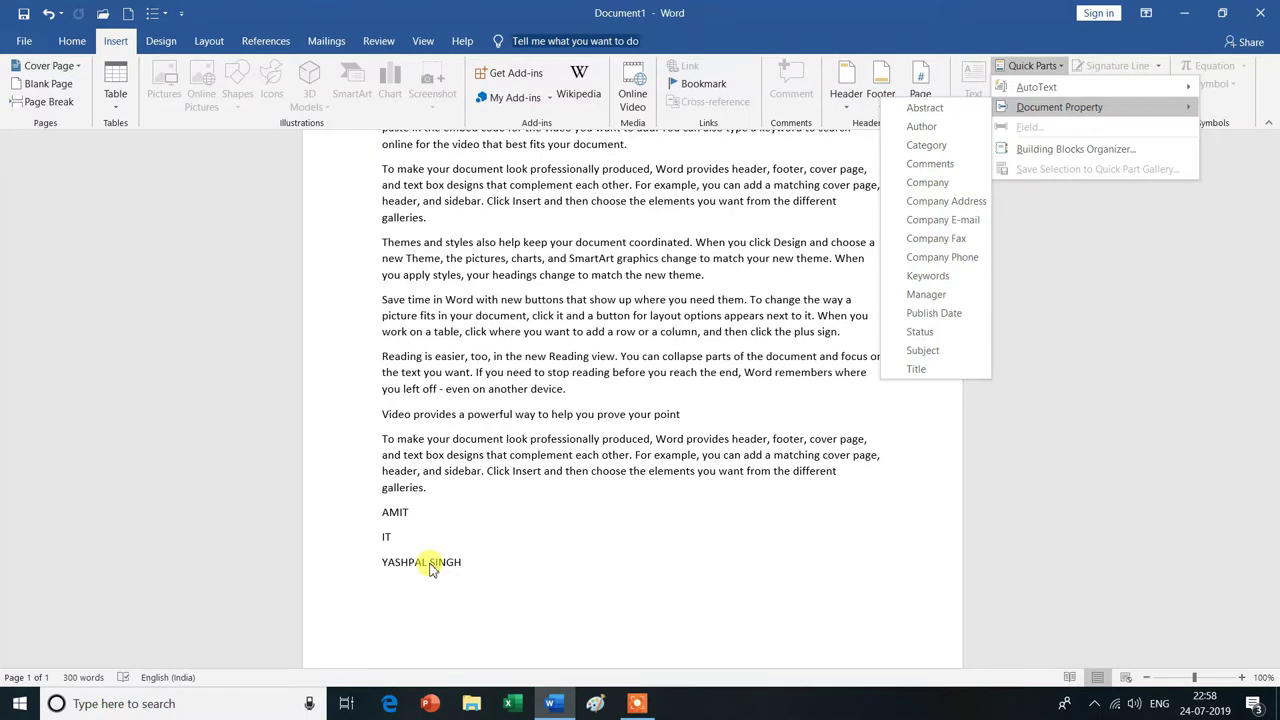
key("Escape")
key("Escape")
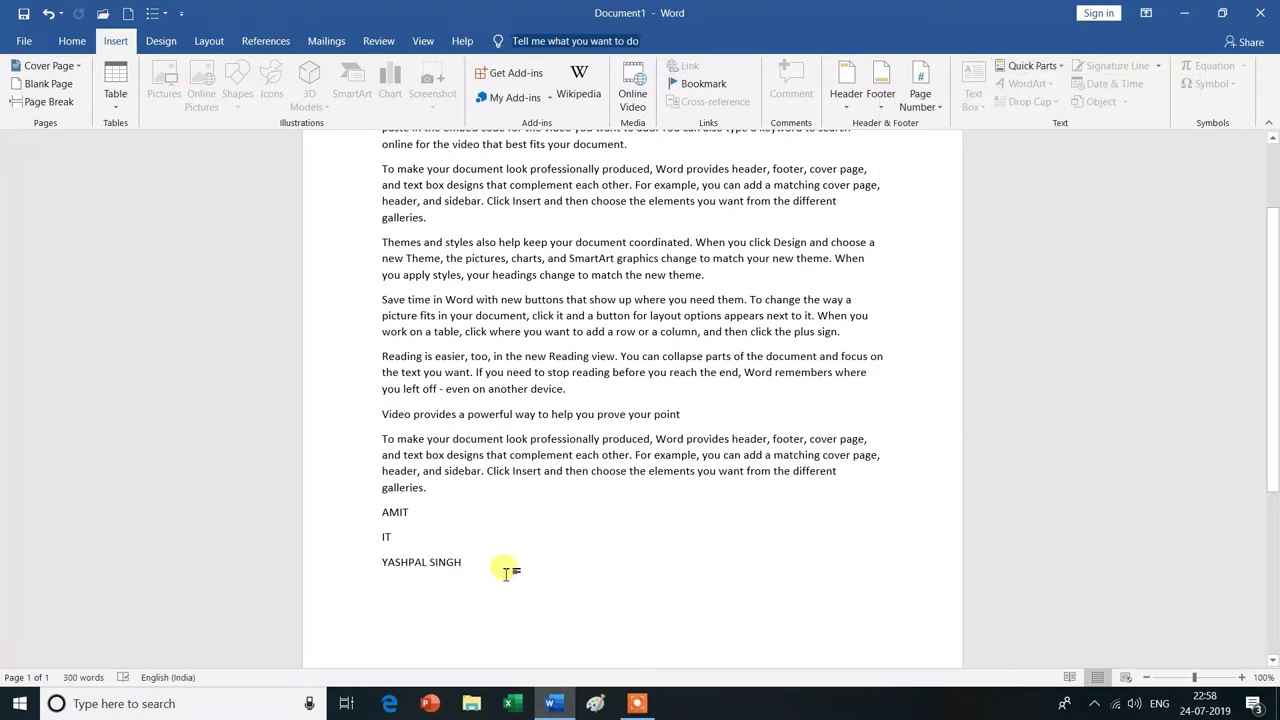
key("Return")
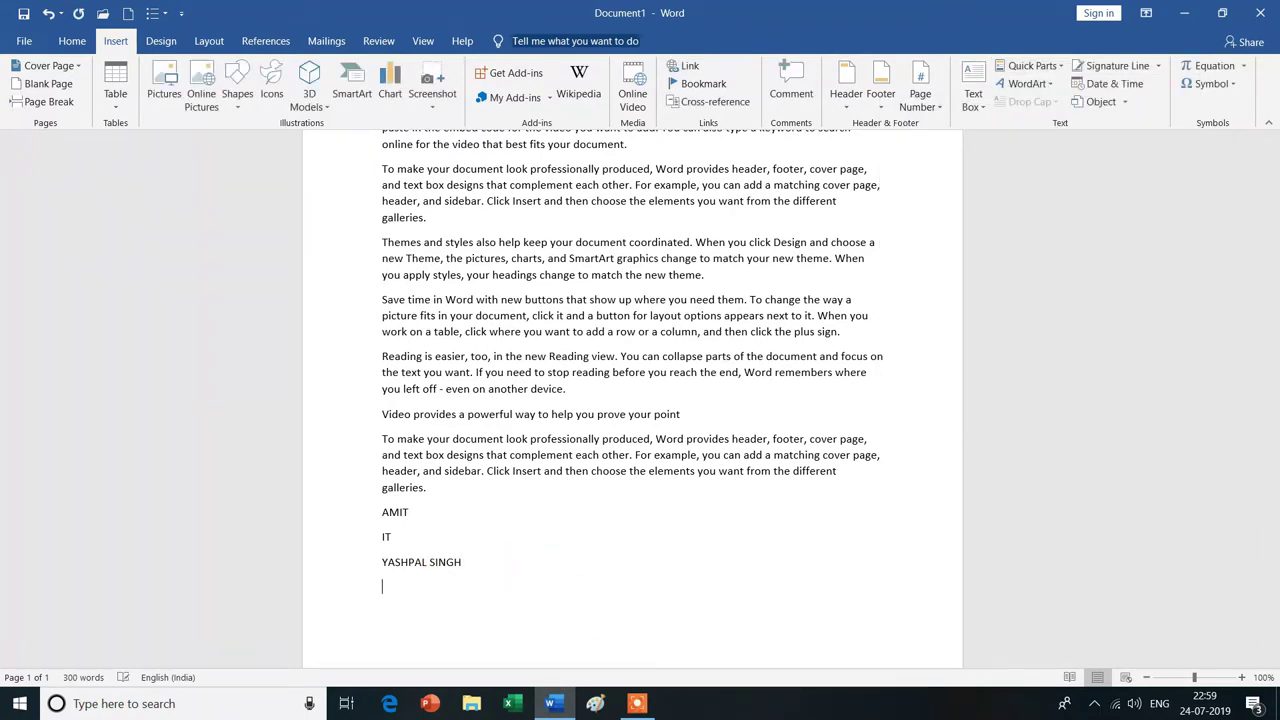
left_click(1058, 66)
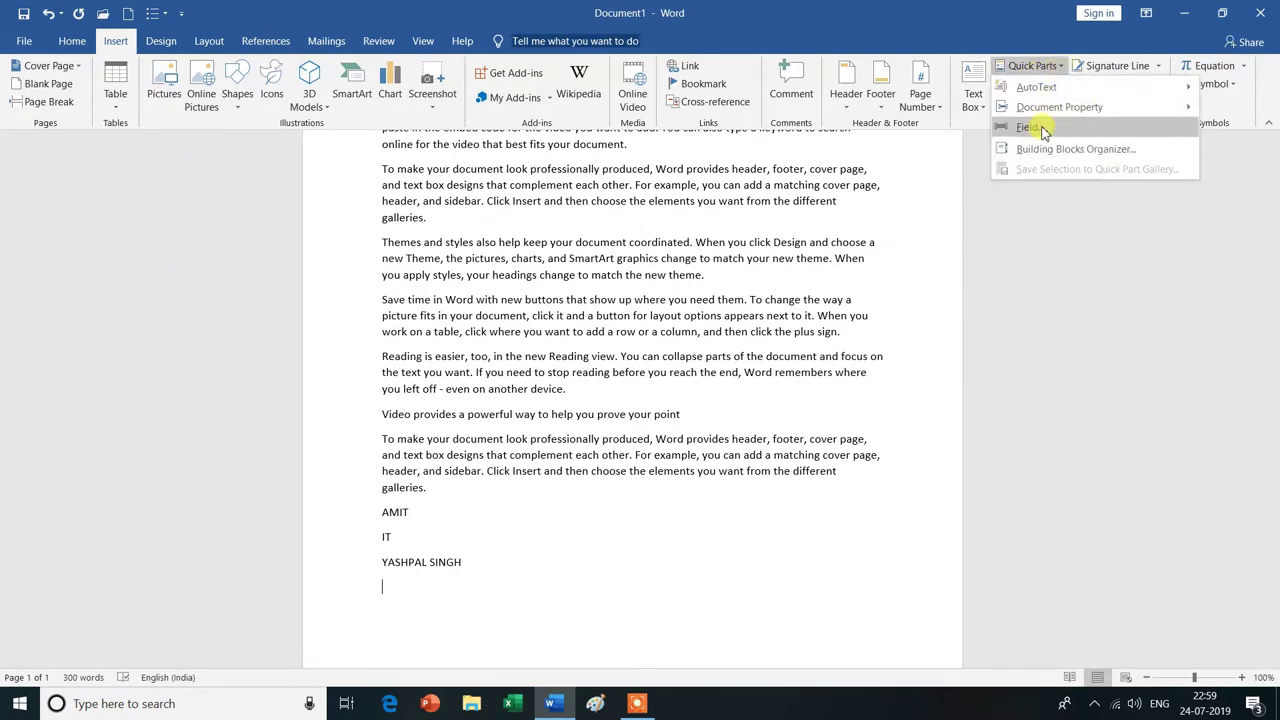
Insert an Author field formatted as Lowercase on the new last line.
left_click(1030, 128)
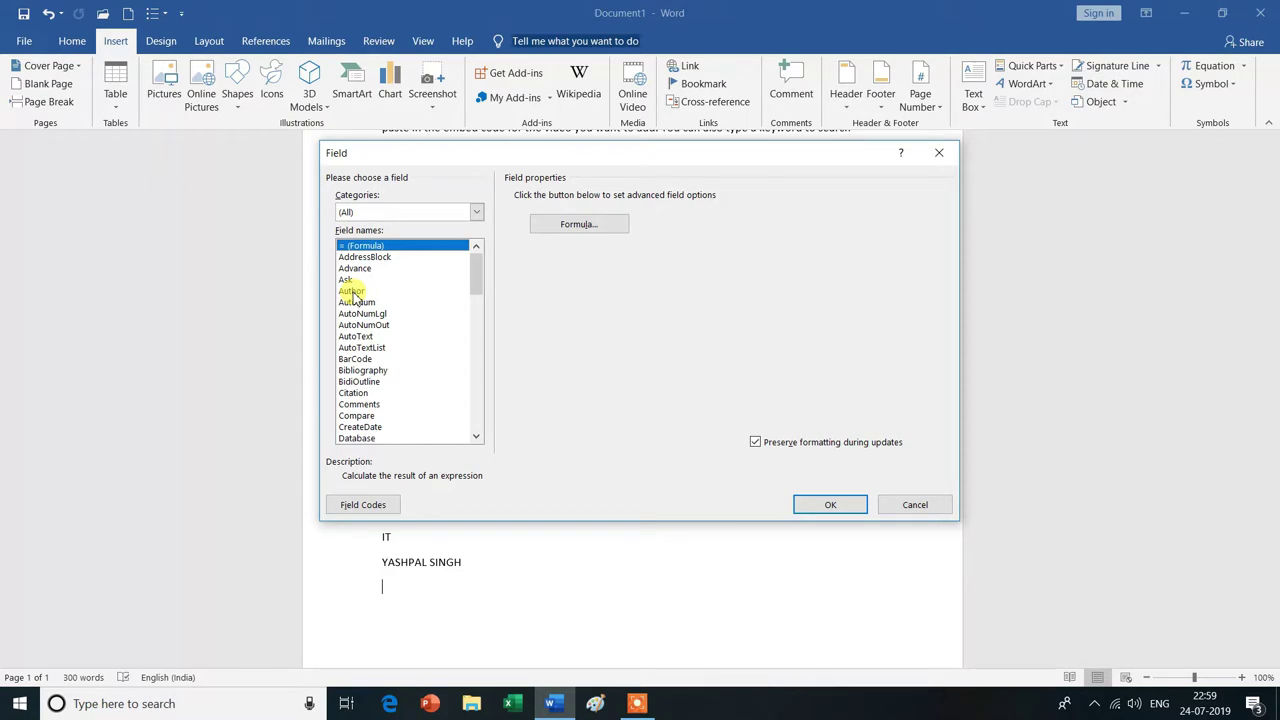
left_click(352, 291)
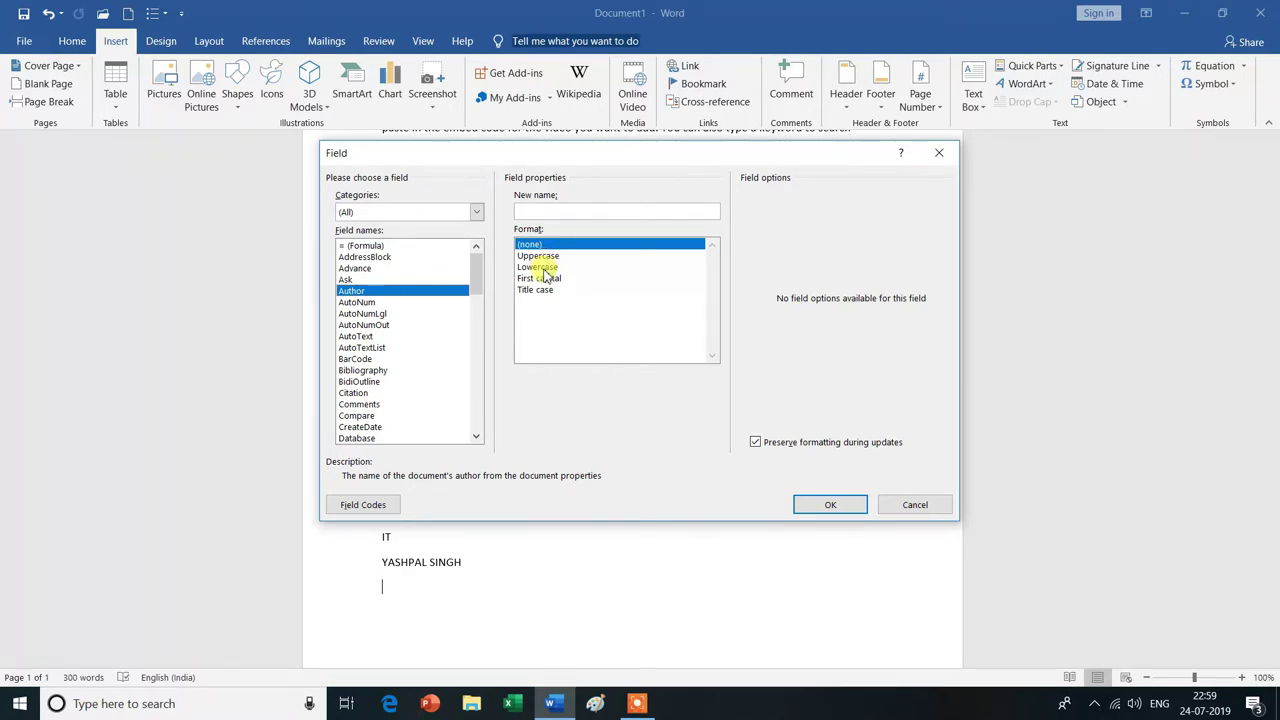
left_click(545, 268)
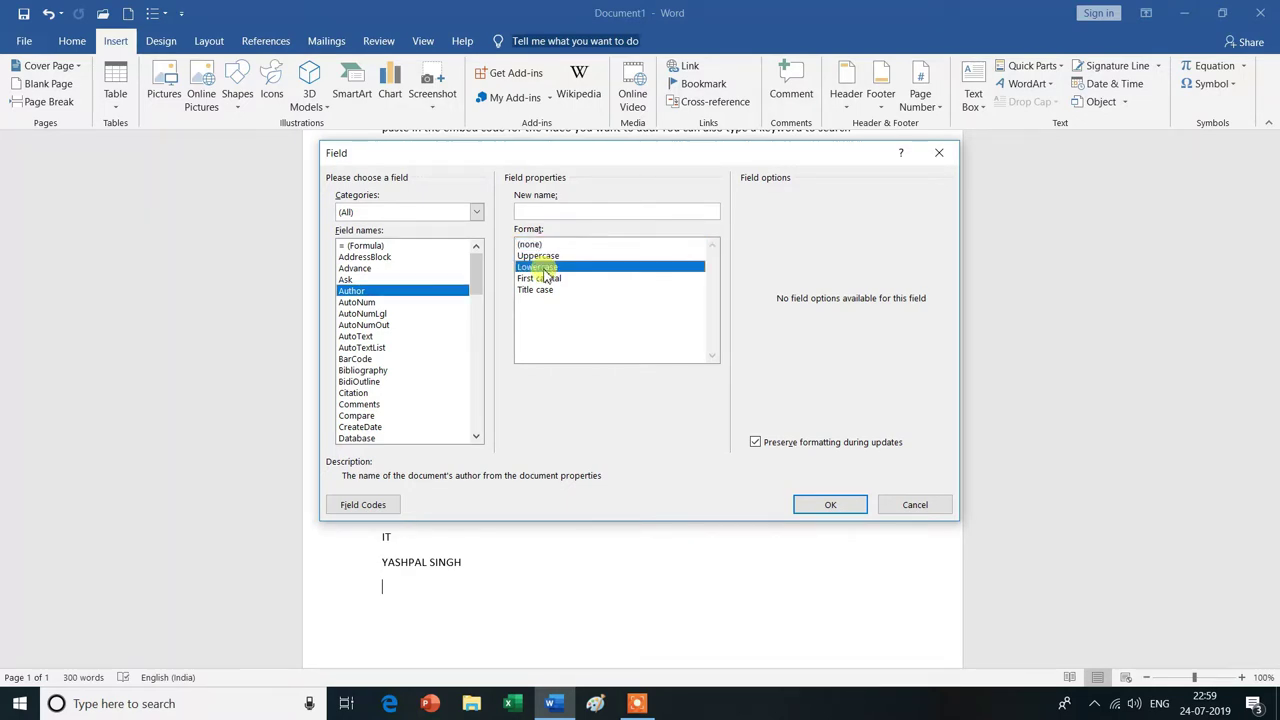
left_click(830, 505)
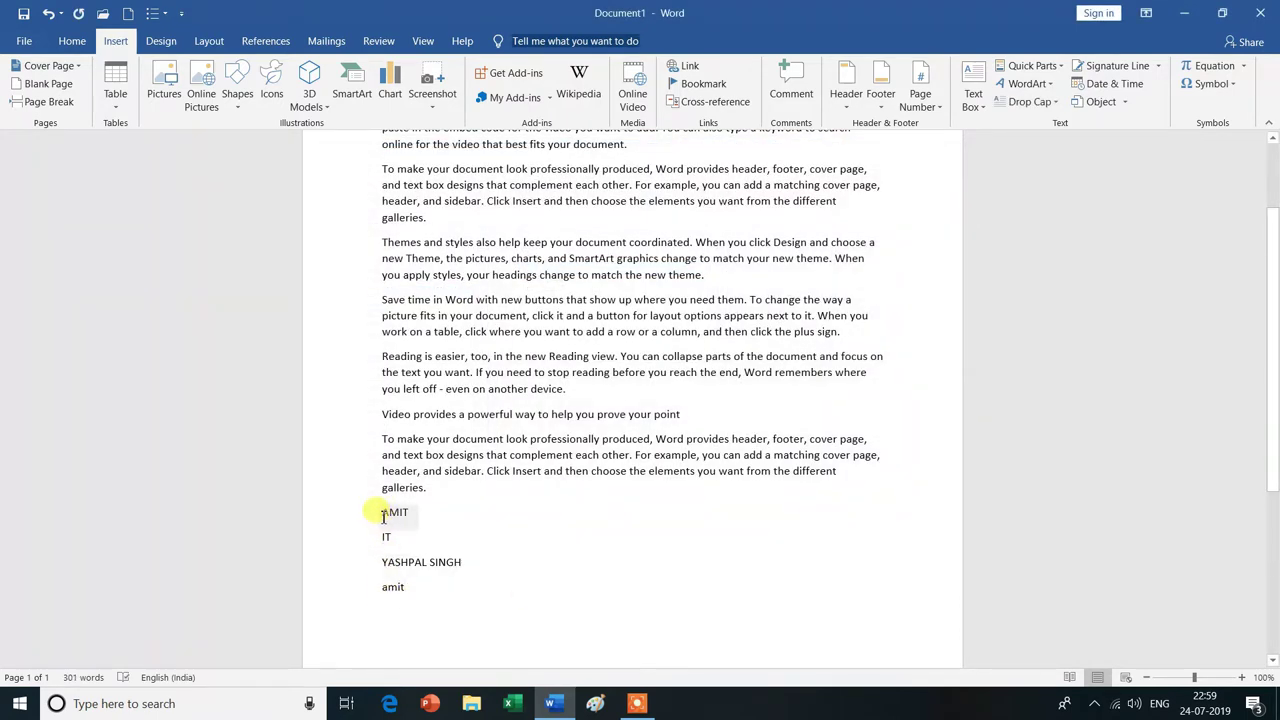
left_click(408, 590)
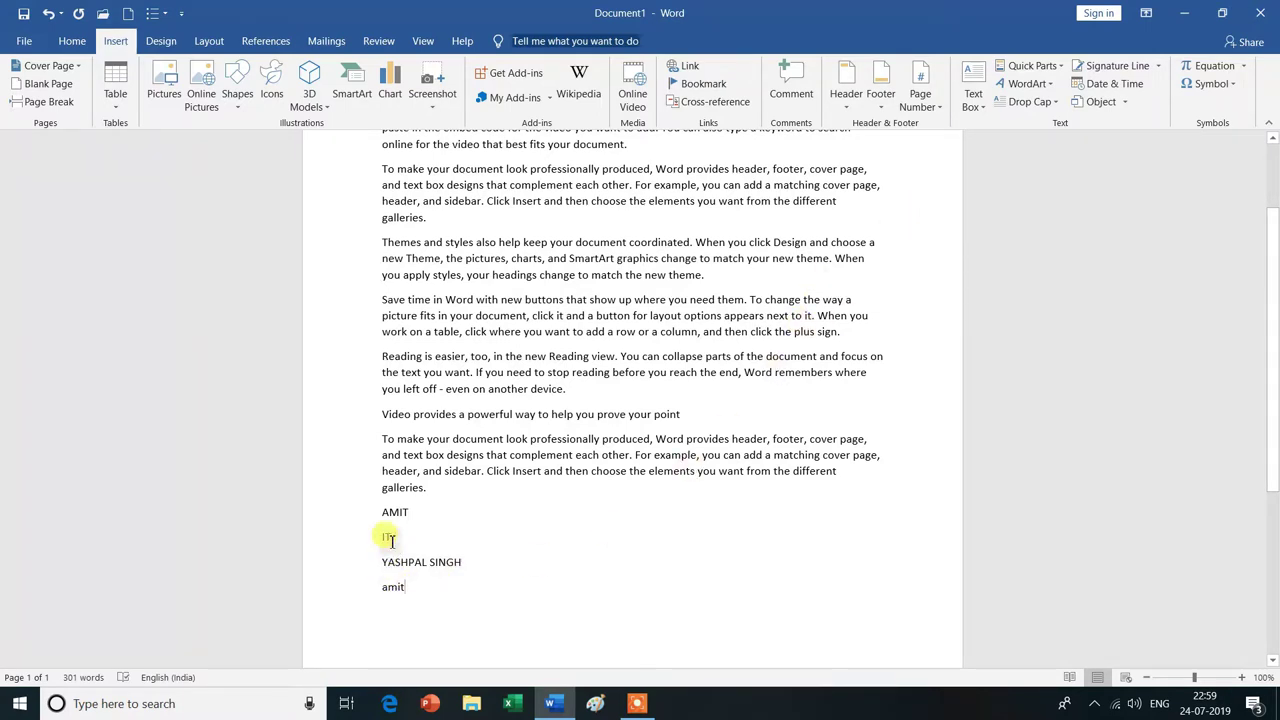
Start a new line below the lowercase author name.
left_click(1035, 66)
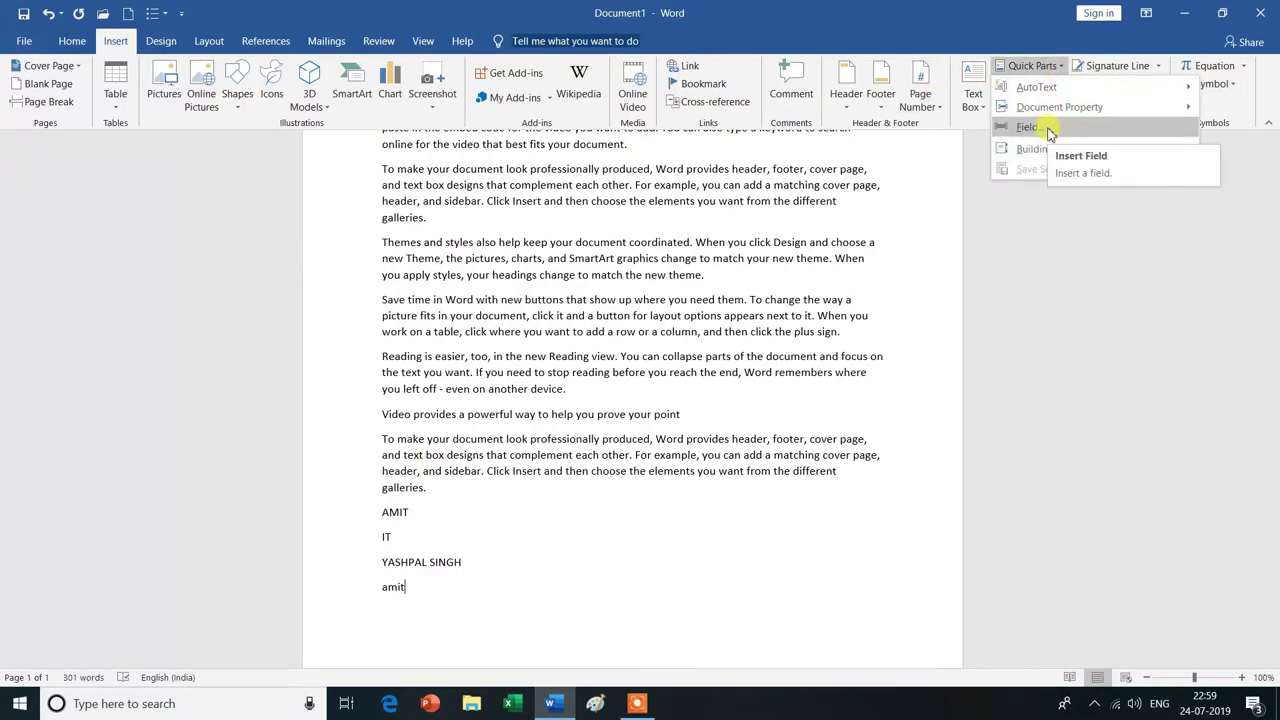
left_click(461, 598)
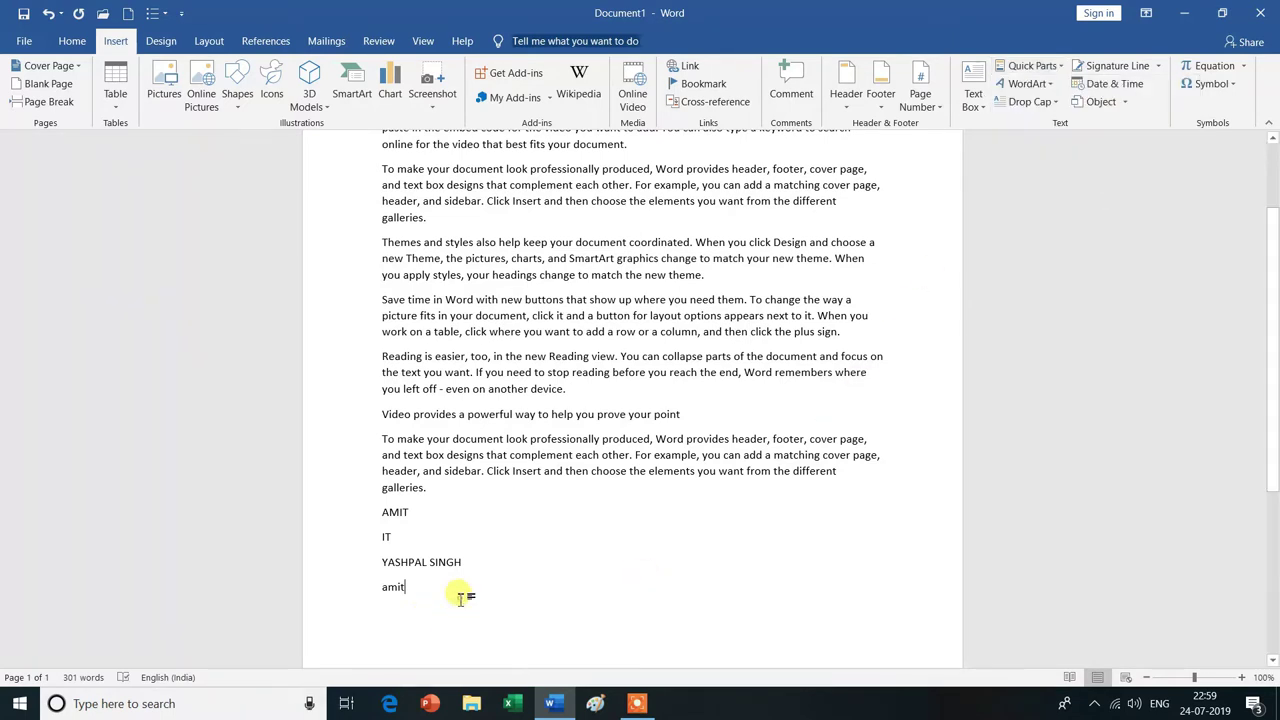
key("Return")
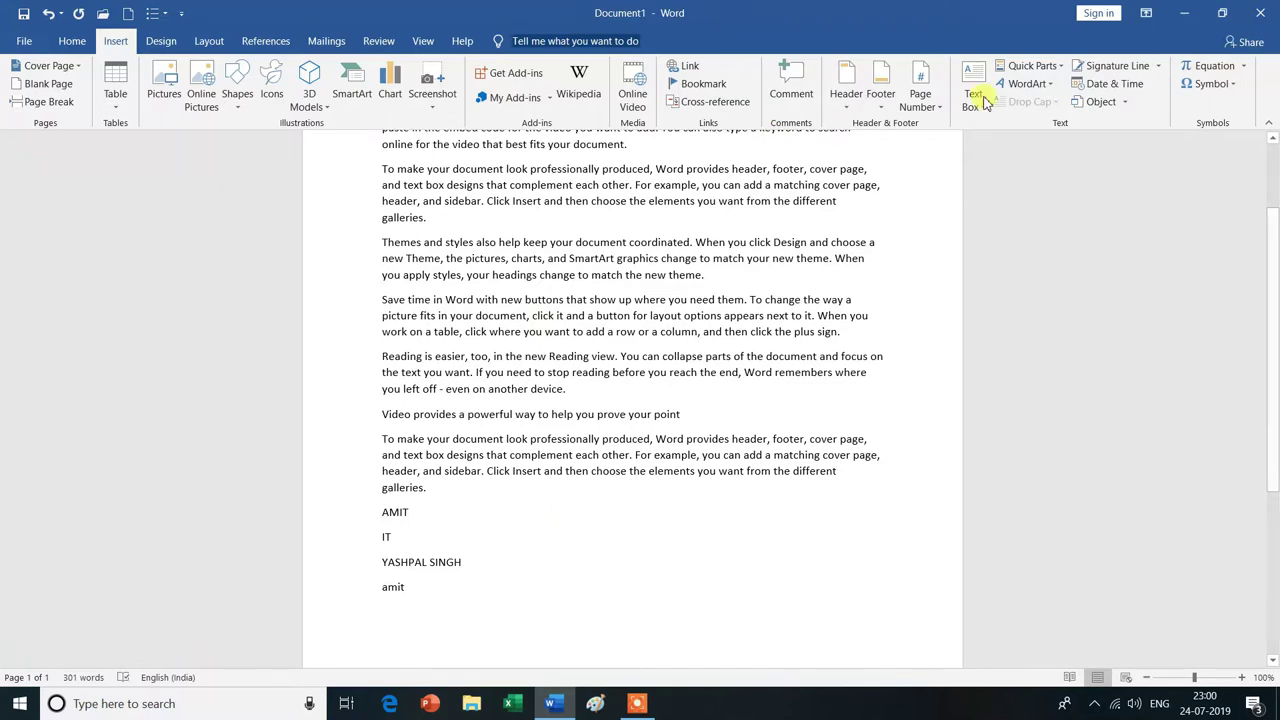
Insert a Title field with First capital format, showing 'Computer GK'.
left_click(1060, 68)
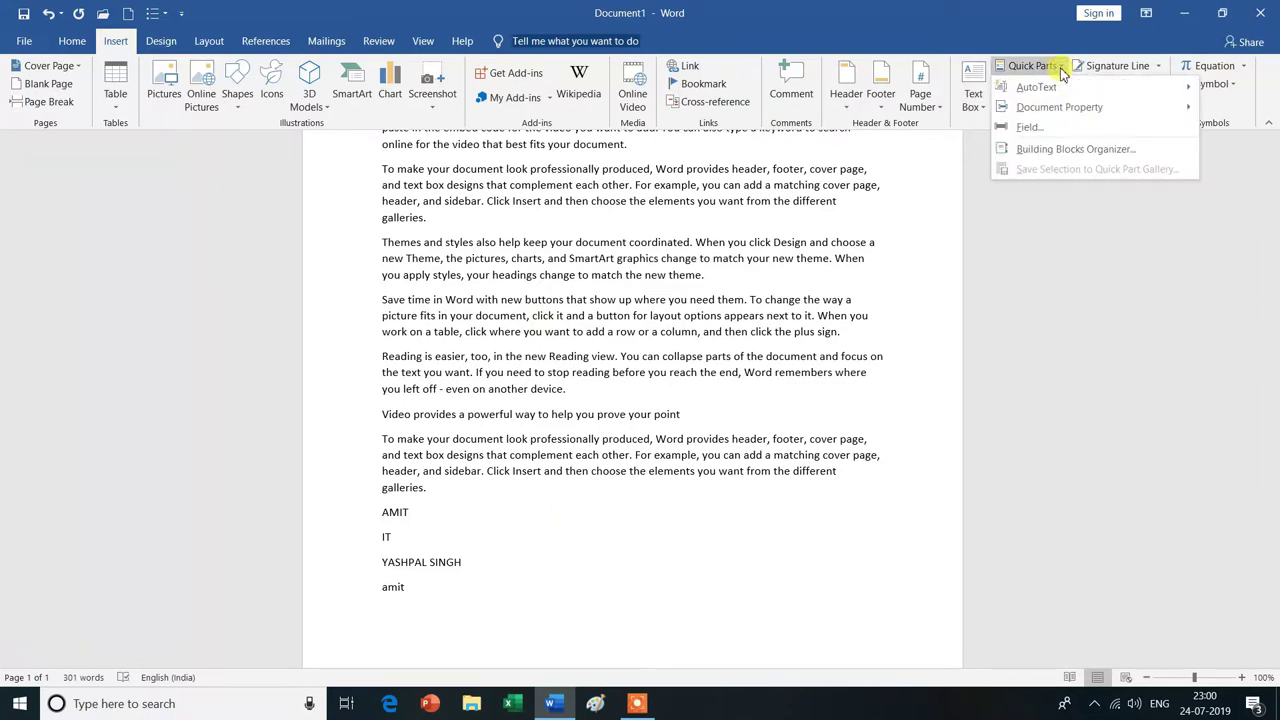
left_click(1035, 127)
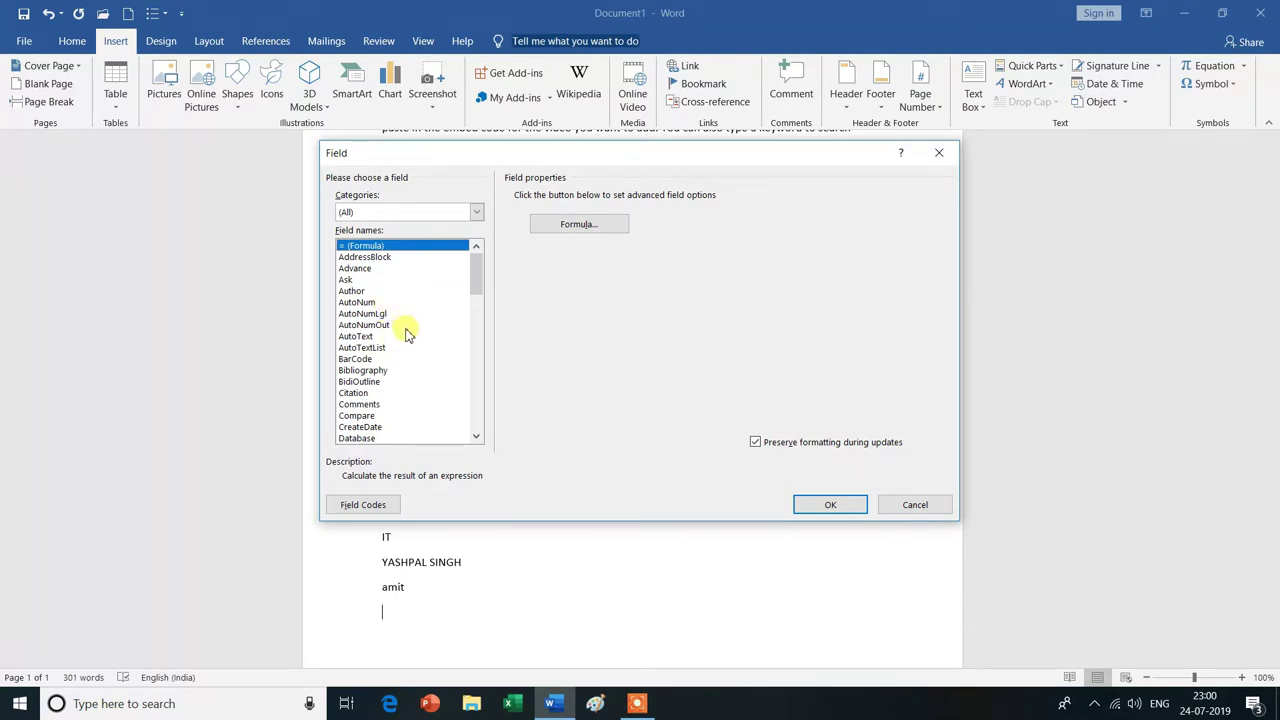
scroll(407, 333, "down", 1)
scroll(407, 335, "down", 1)
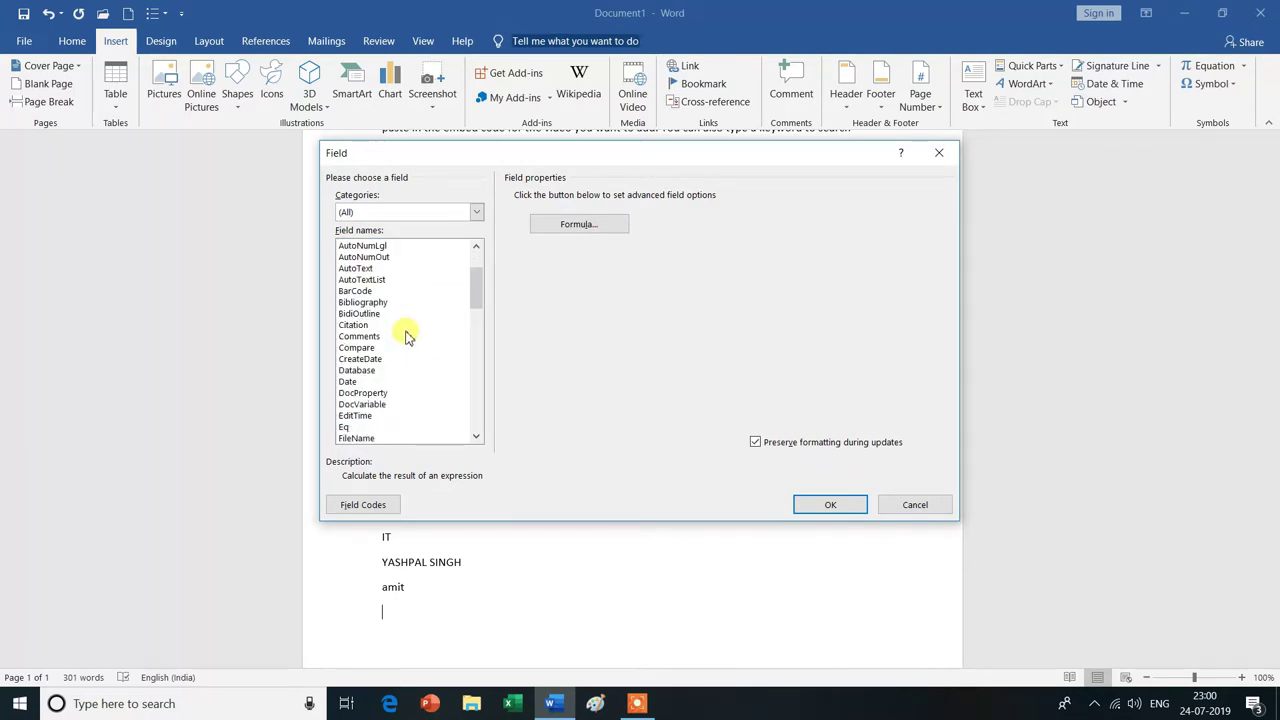
scroll(407, 335, "down", 1)
scroll(407, 335, "down", 1)
scroll(407, 335, "down", 1)
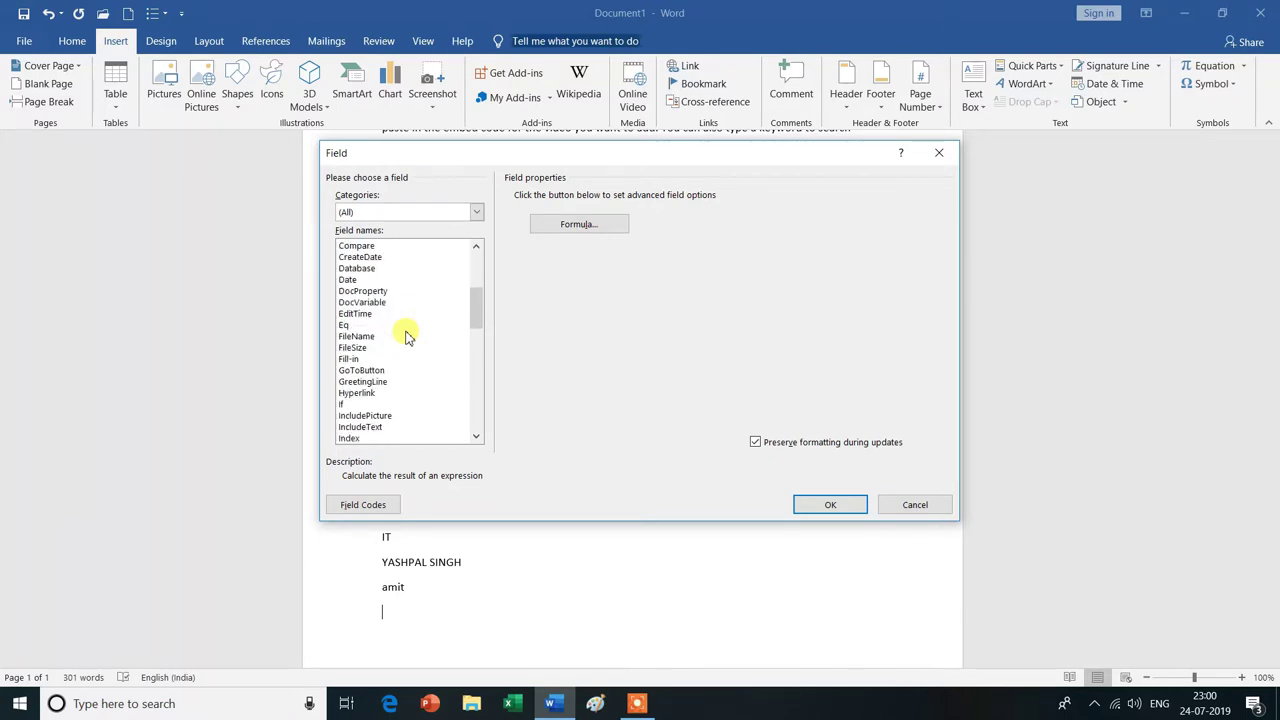
scroll(407, 335, "down", 2)
scroll(407, 335, "down", 1)
scroll(407, 335, "down", 2)
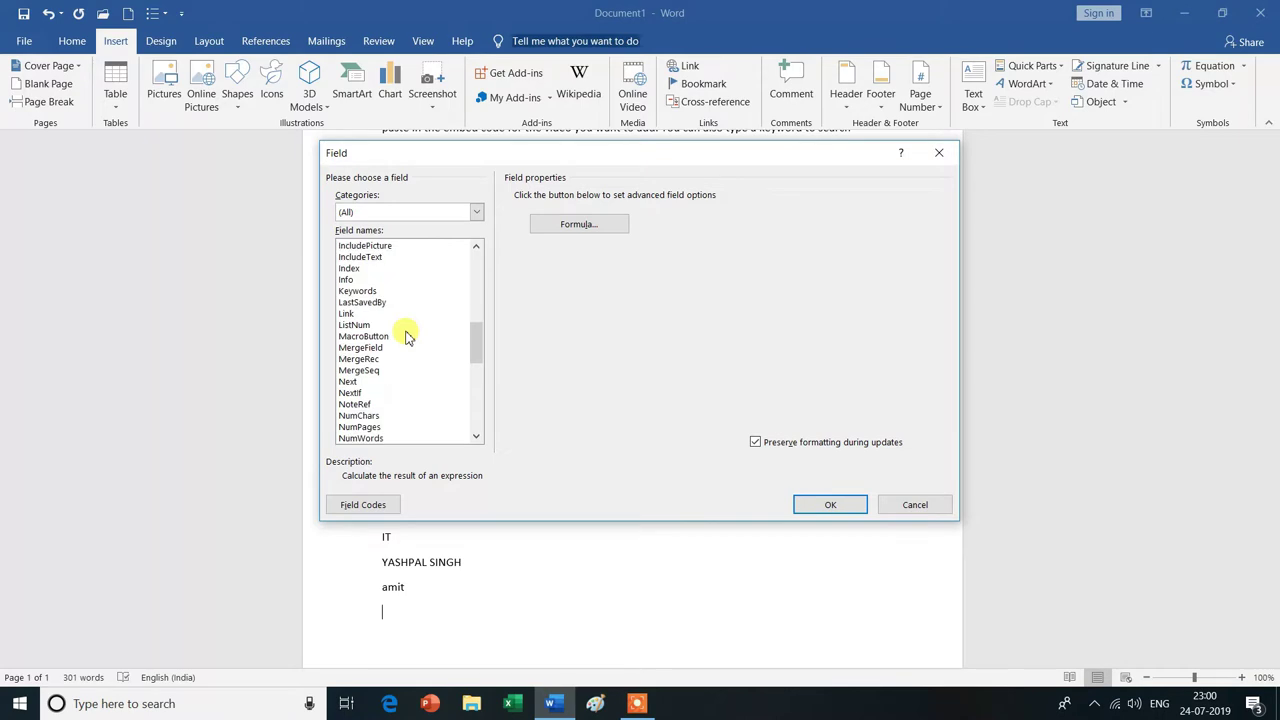
scroll(407, 335, "down", 2)
scroll(407, 335, "down", 1)
scroll(407, 336, "down", 2)
scroll(407, 338, "down", 1)
scroll(407, 340, "down", 1)
scroll(407, 340, "down", 1)
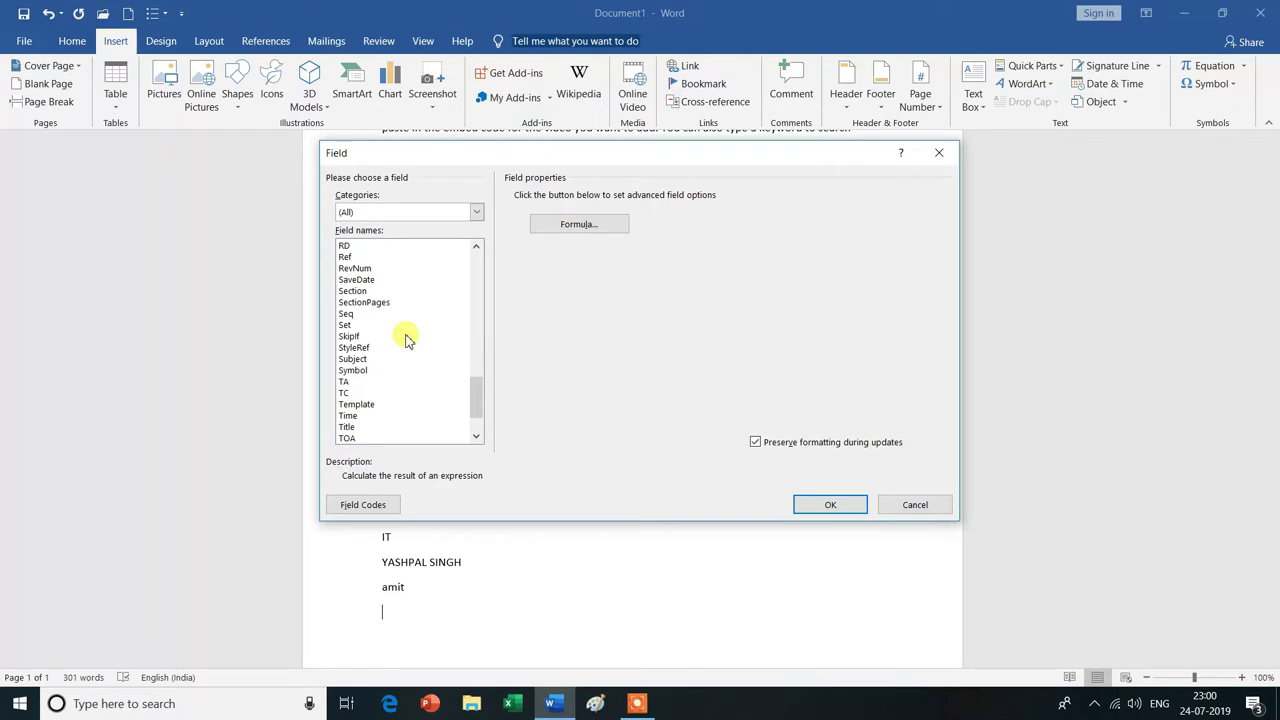
scroll(407, 340, "down", 1)
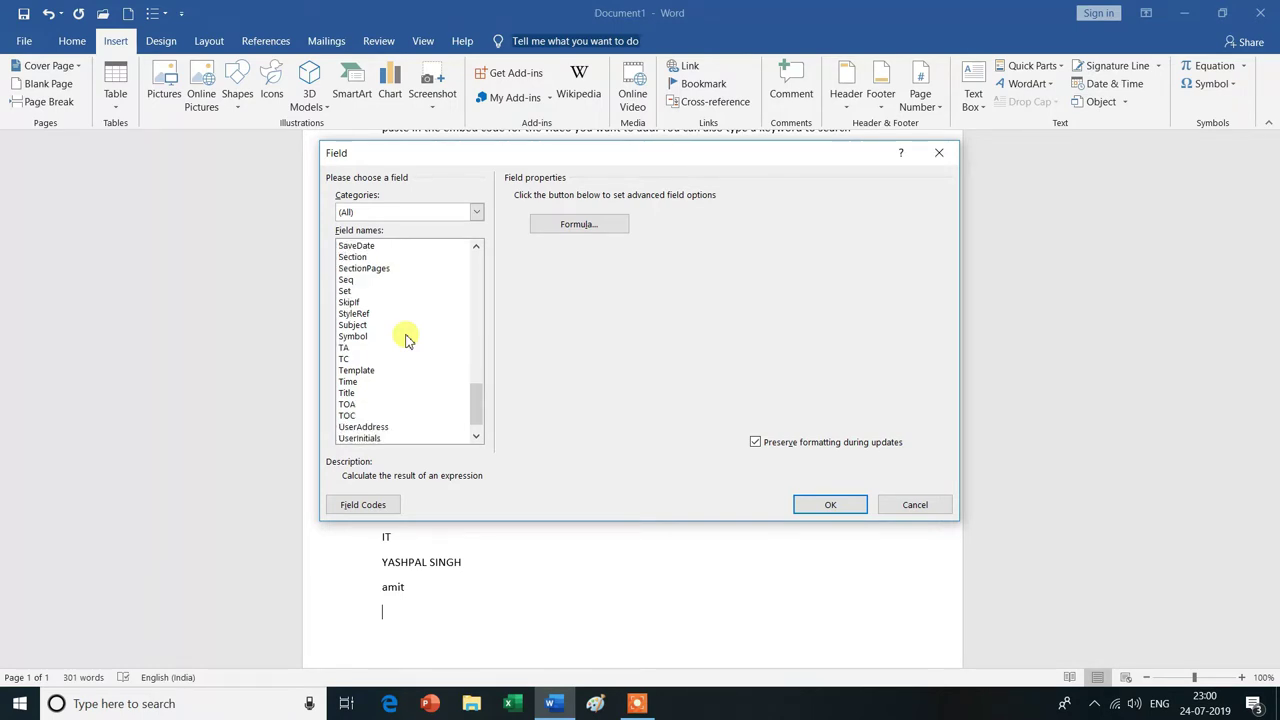
scroll(407, 340, "down", 1)
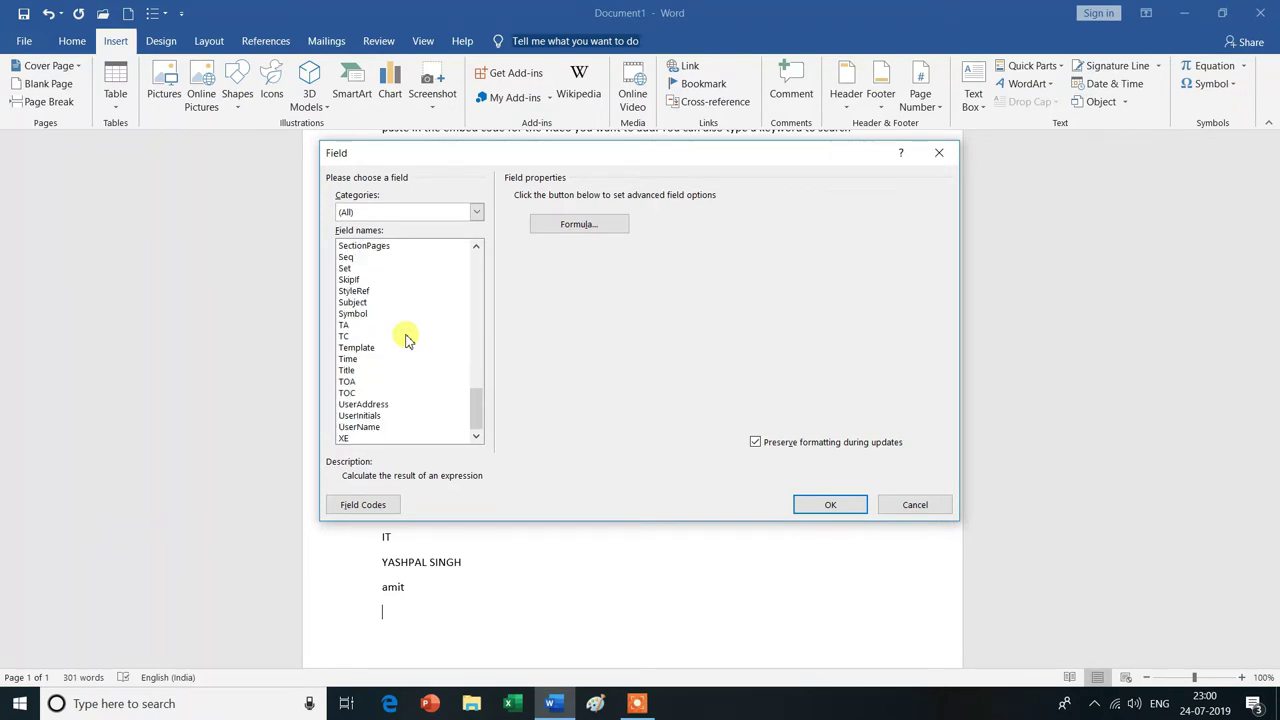
left_click(350, 372)
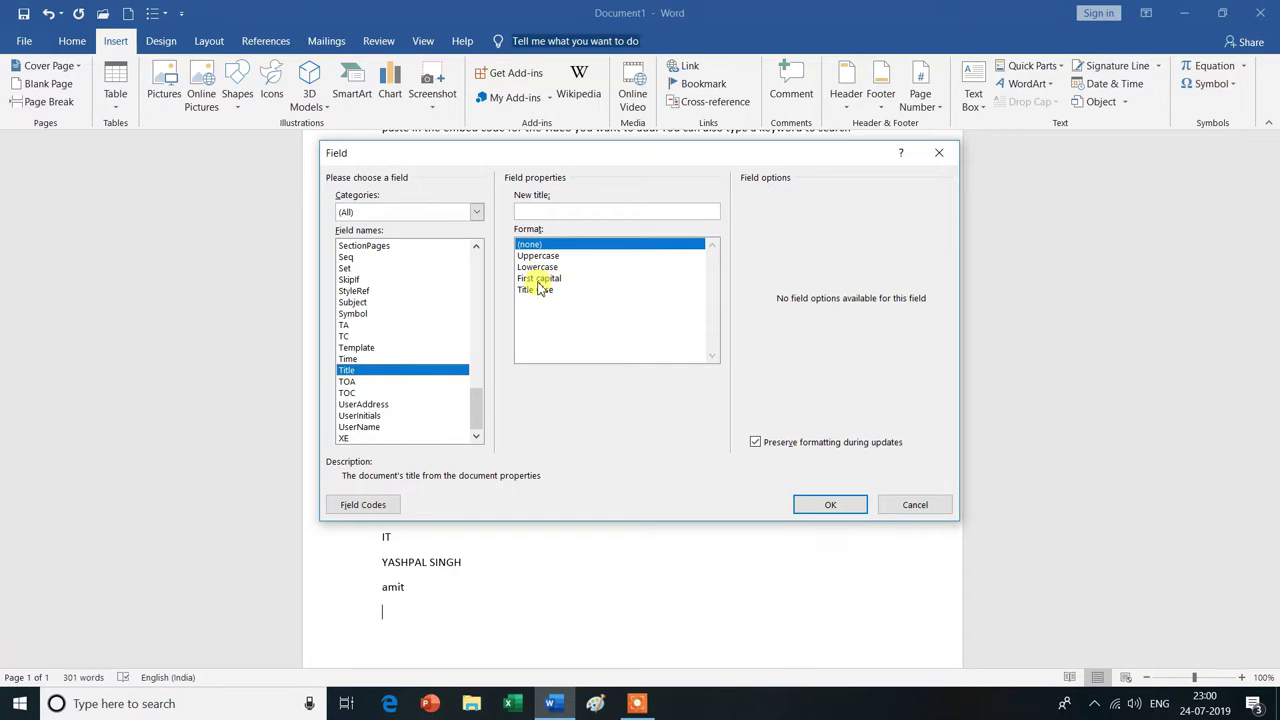
left_click(538, 280)
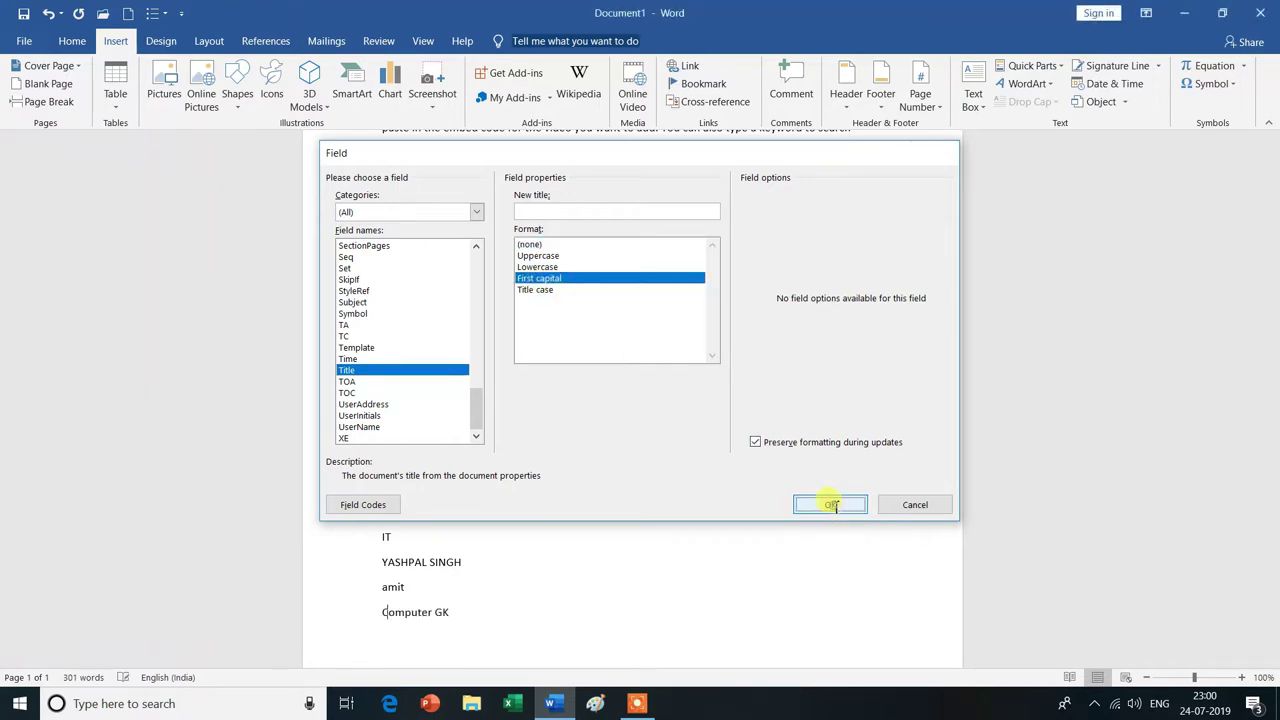
left_click(831, 506)
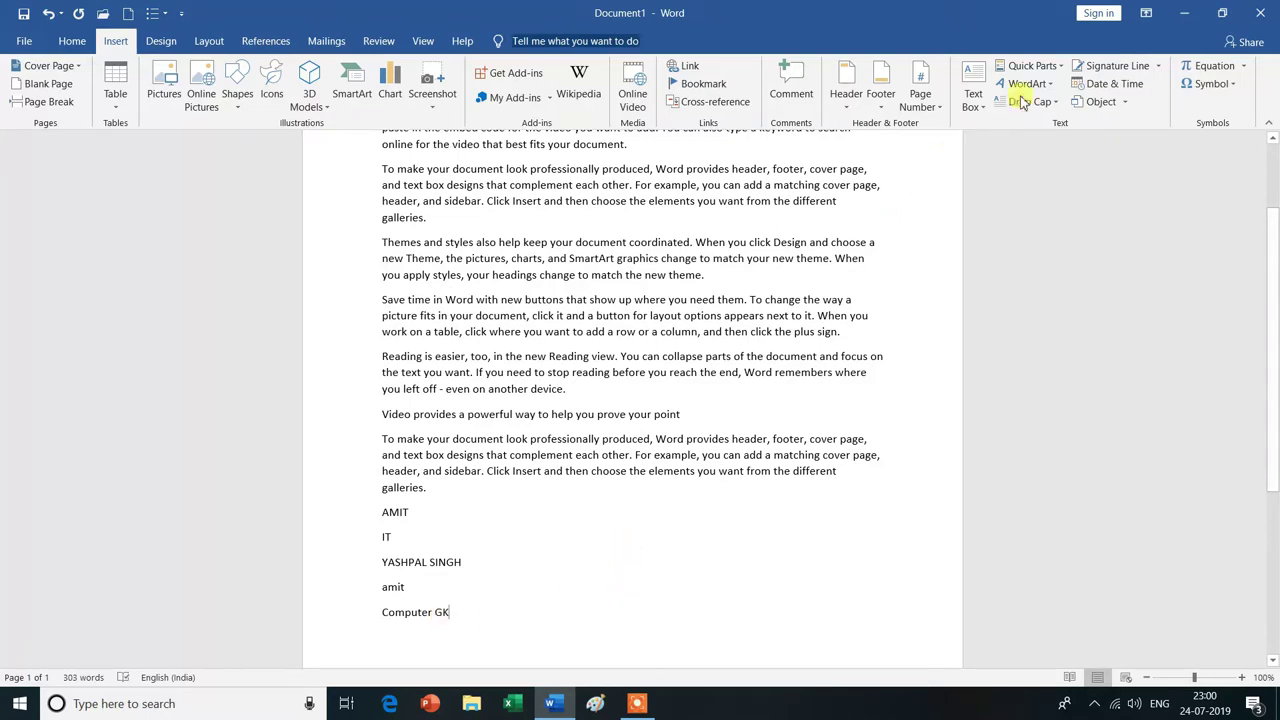
left_click(1060, 68)
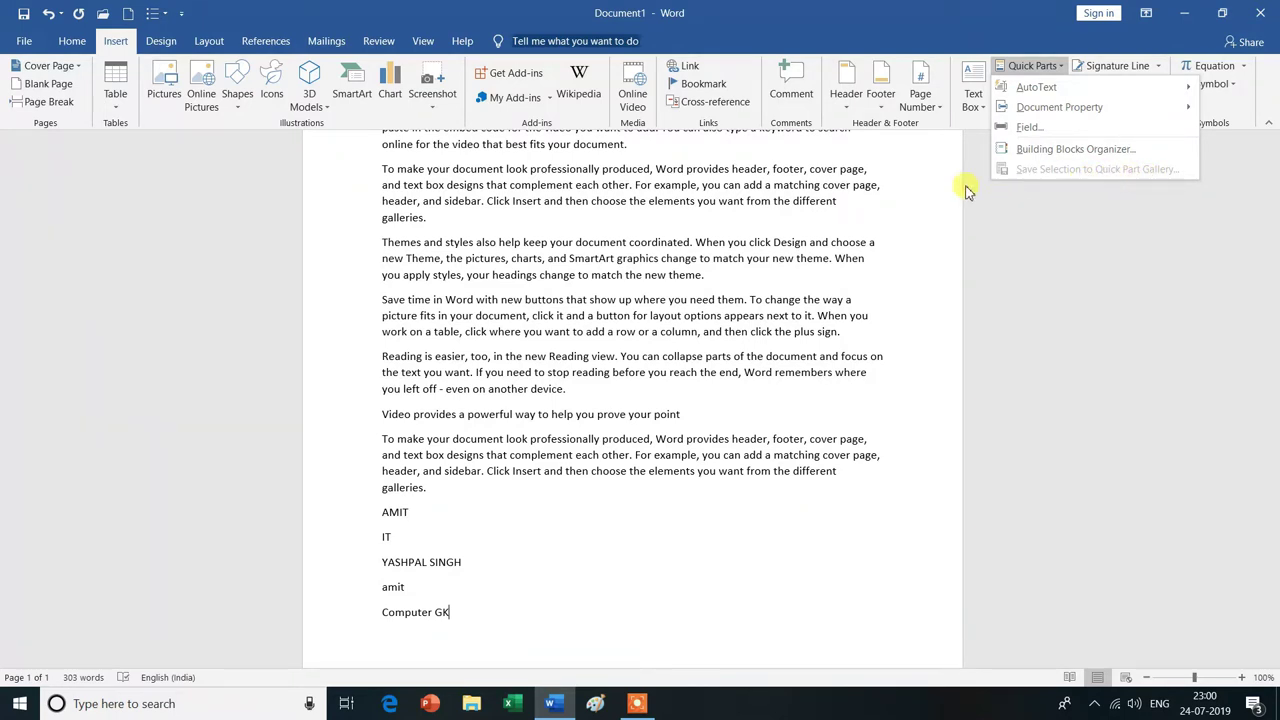
left_click(878, 275)
scroll(884, 308, "up", 3)
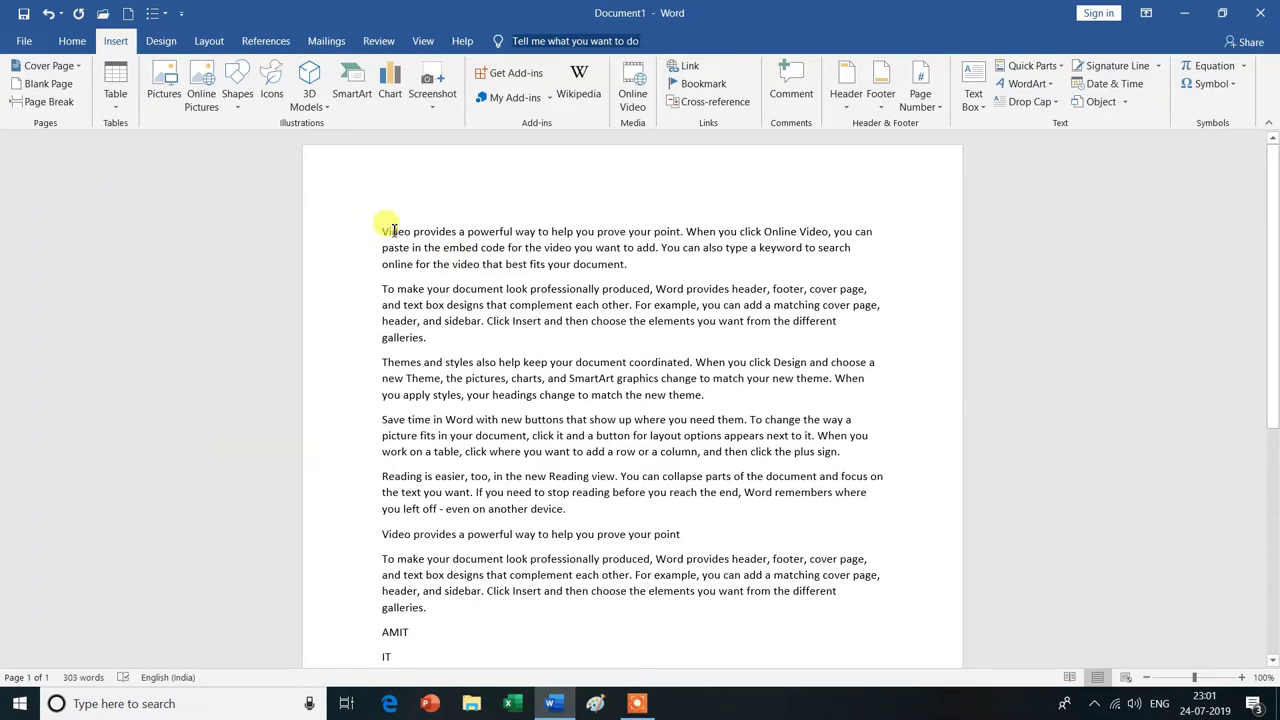
scroll(451, 608, "down", 3)
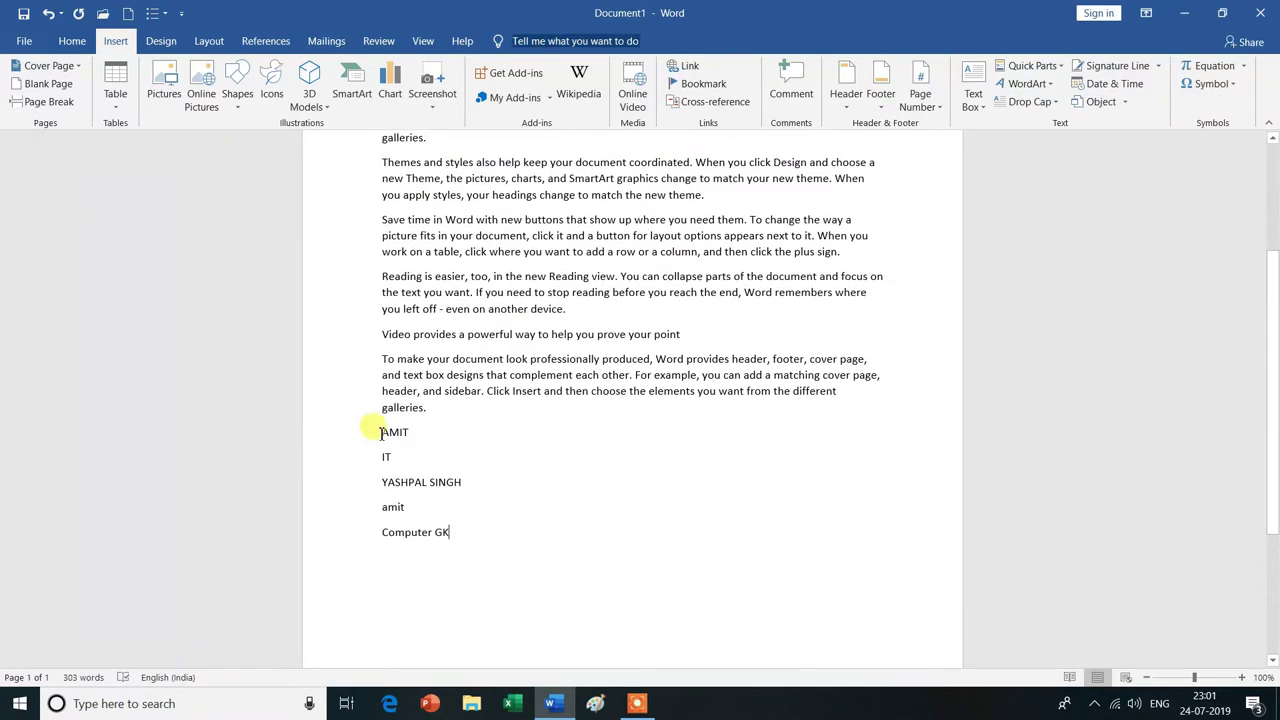
left_click(450, 533)
Save the five property lines ending with Computer GK to the Quick Part Gallery.
left_click_drag(379, 426, 450, 540)
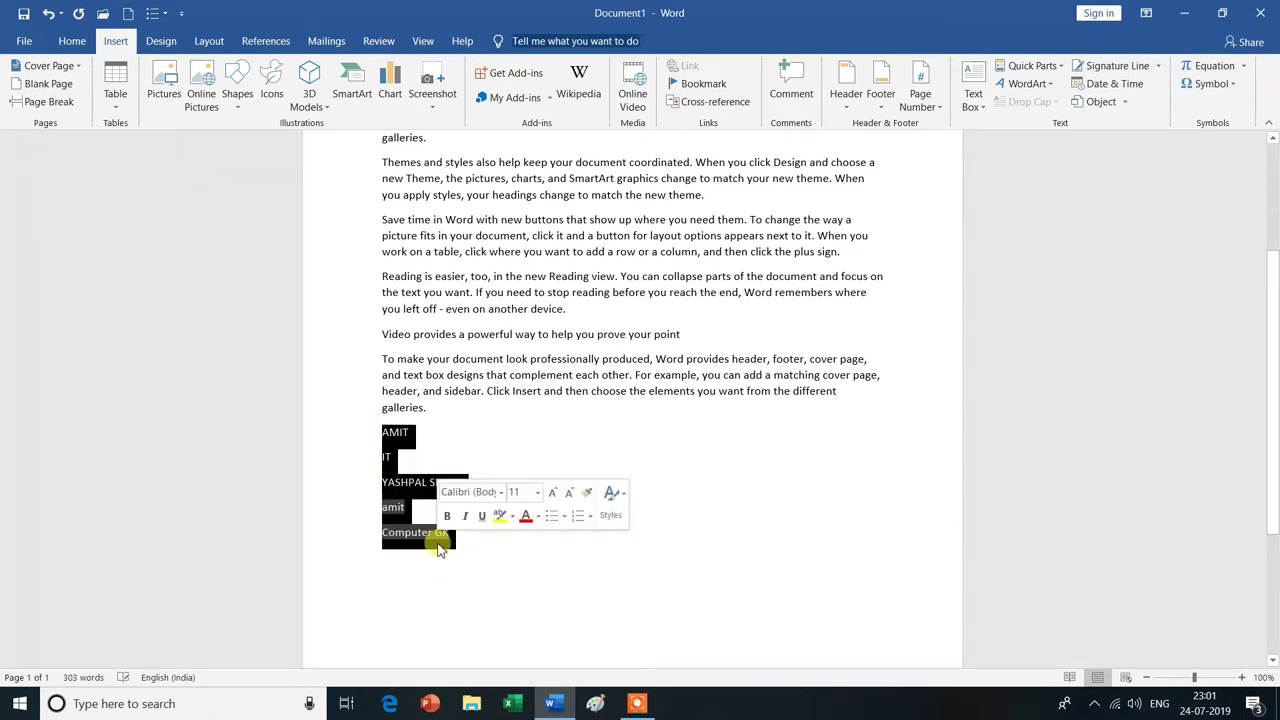
left_click(1058, 67)
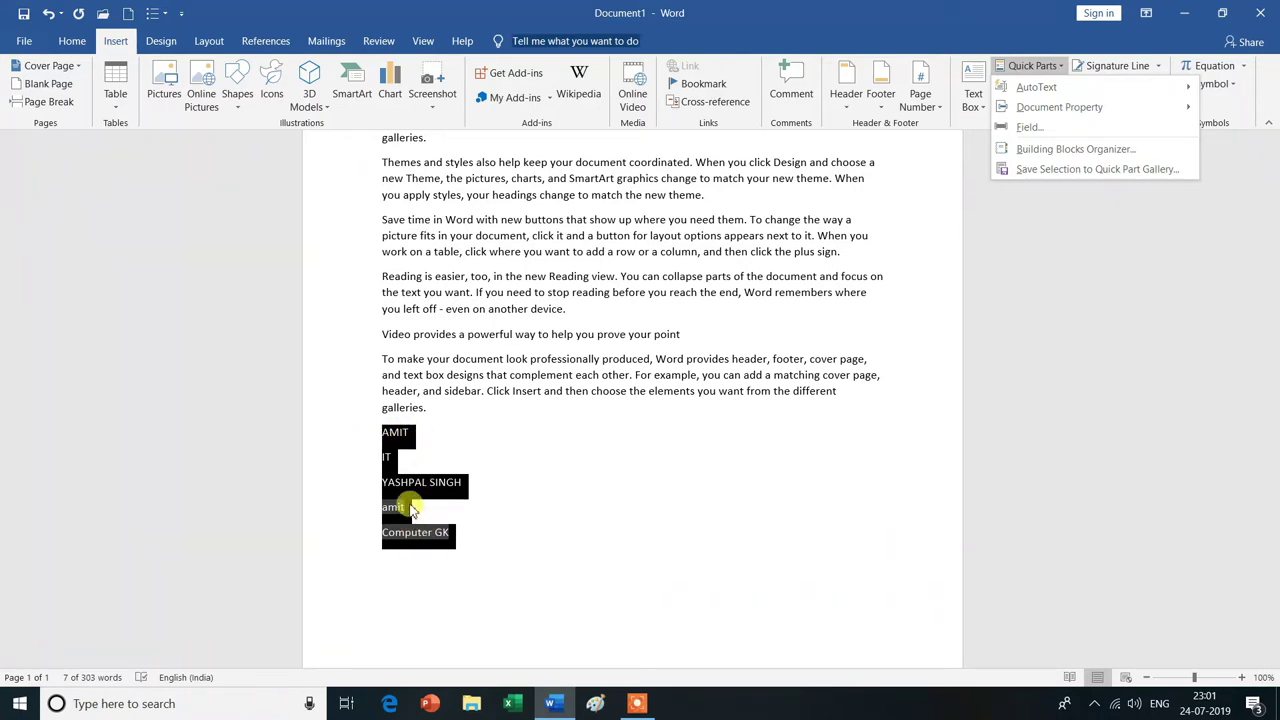
left_click(1131, 173)
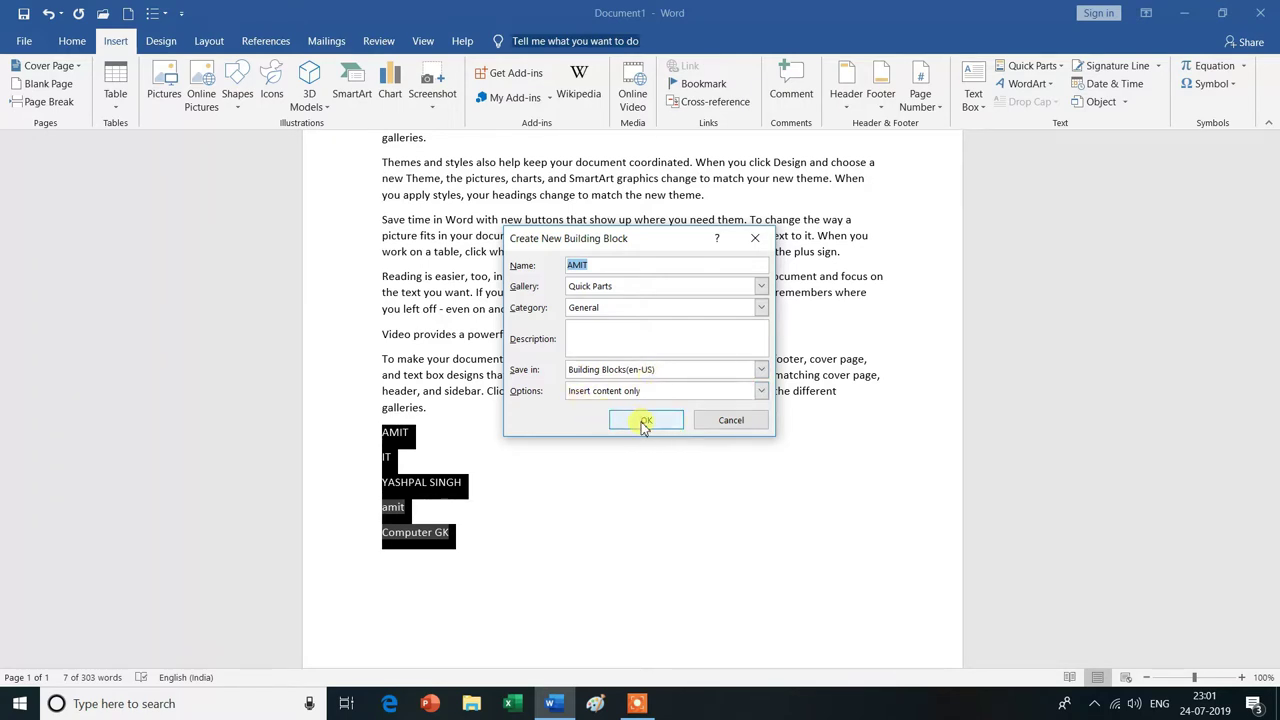
left_click(645, 422)
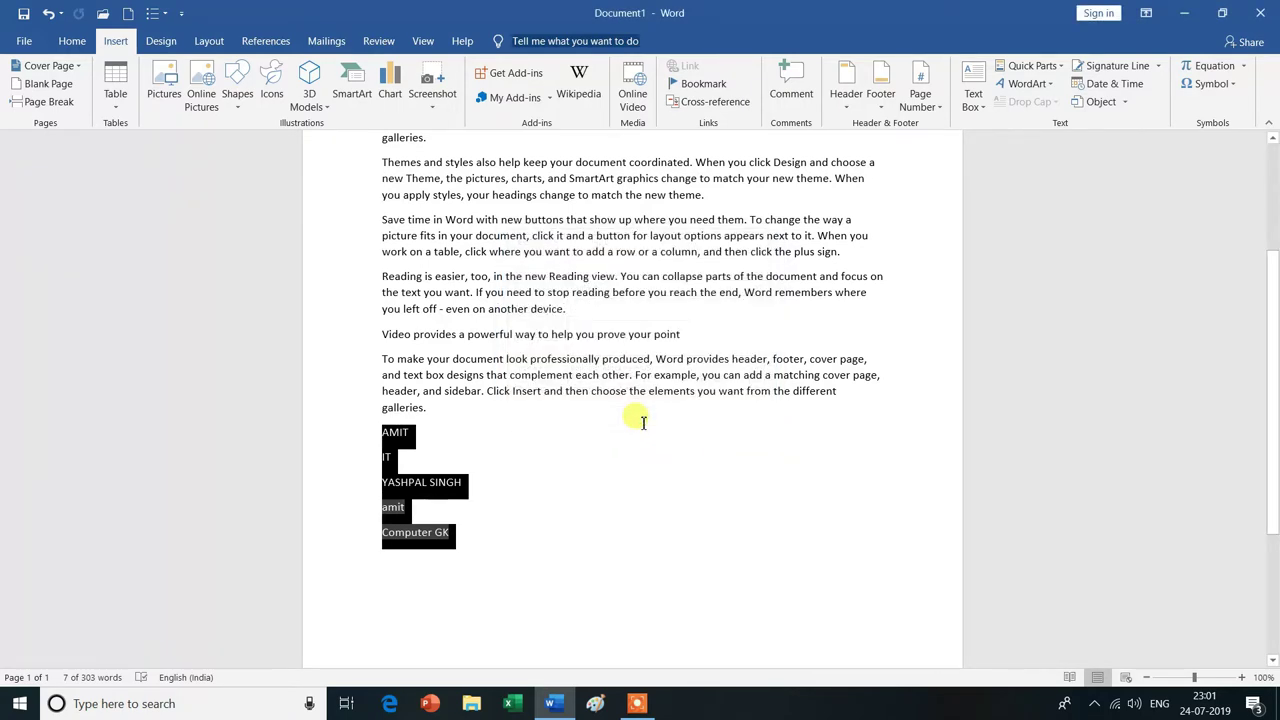
left_click(508, 567)
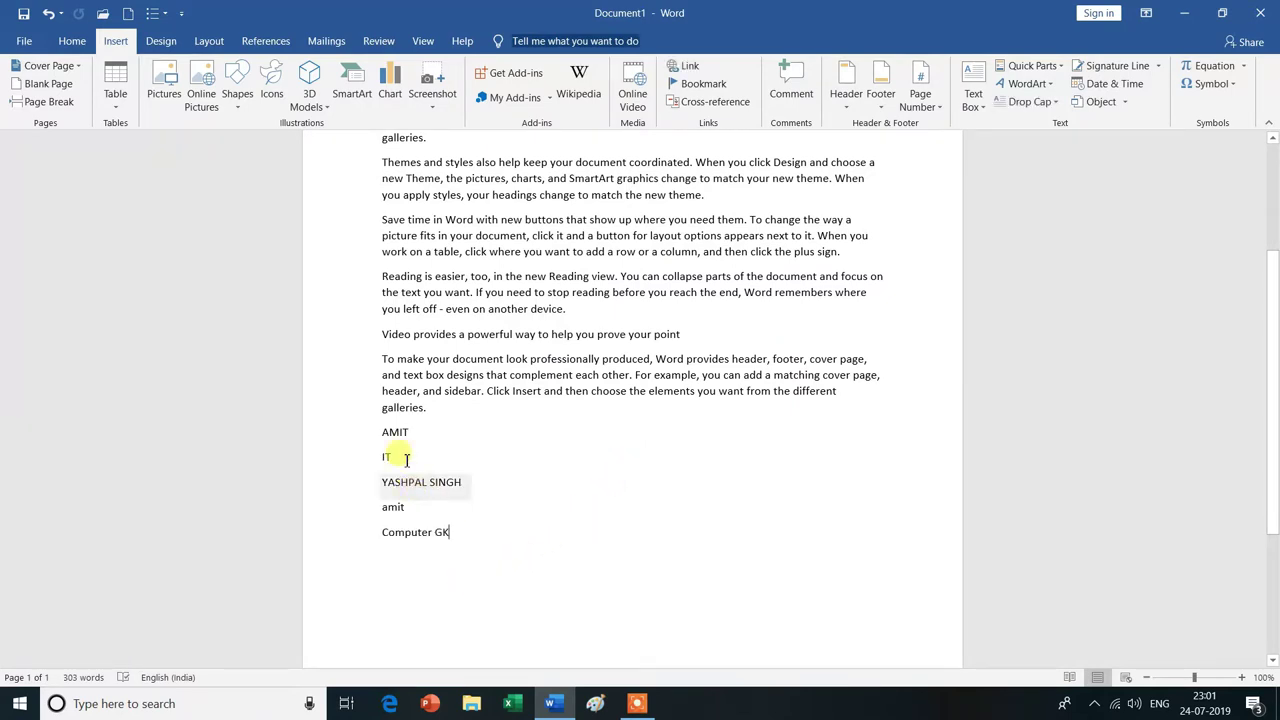
scroll(615, 557, "up", 3)
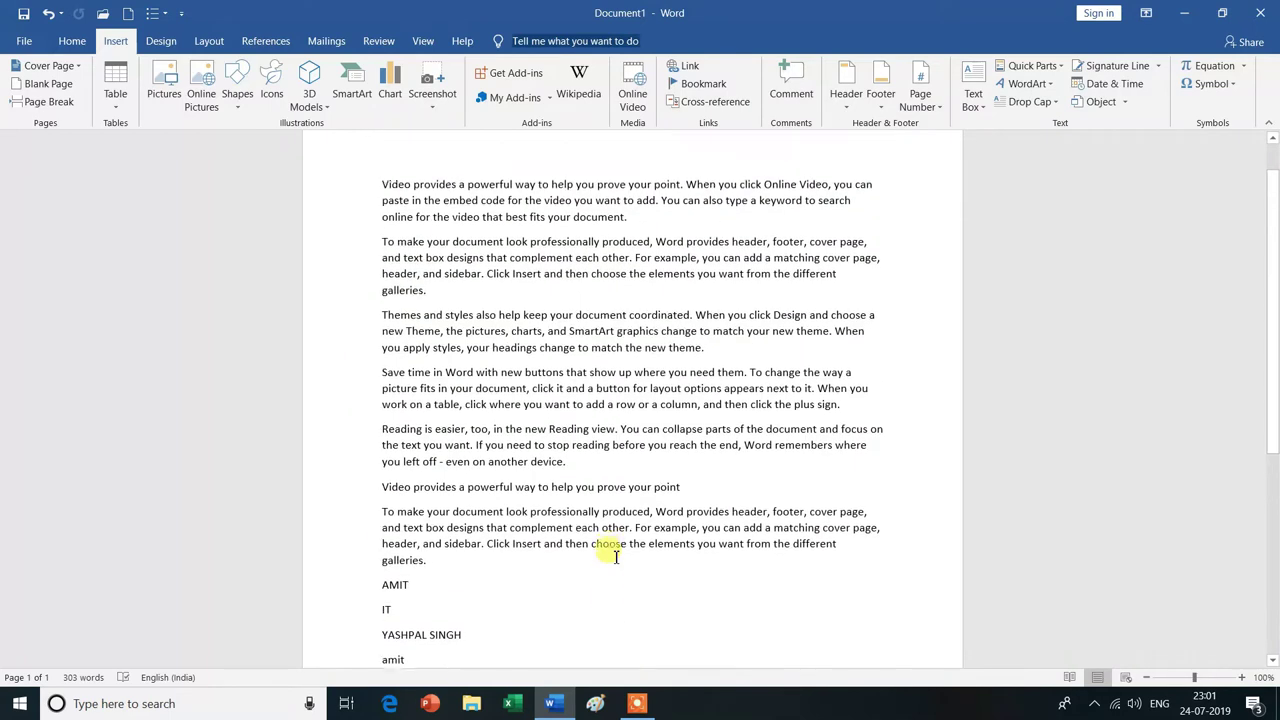
Add an empty first paragraph and insert the saved five-line Quick Part there.
scroll(615, 557, "up", 1)
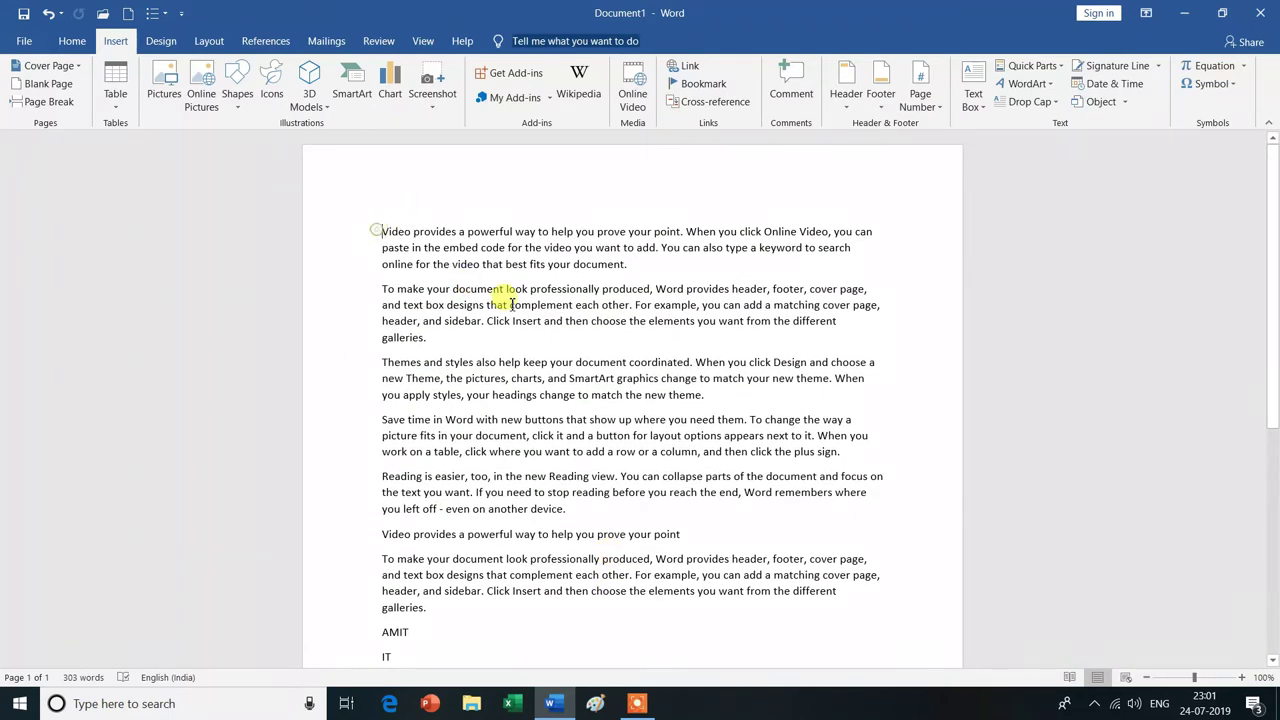
key("Return")
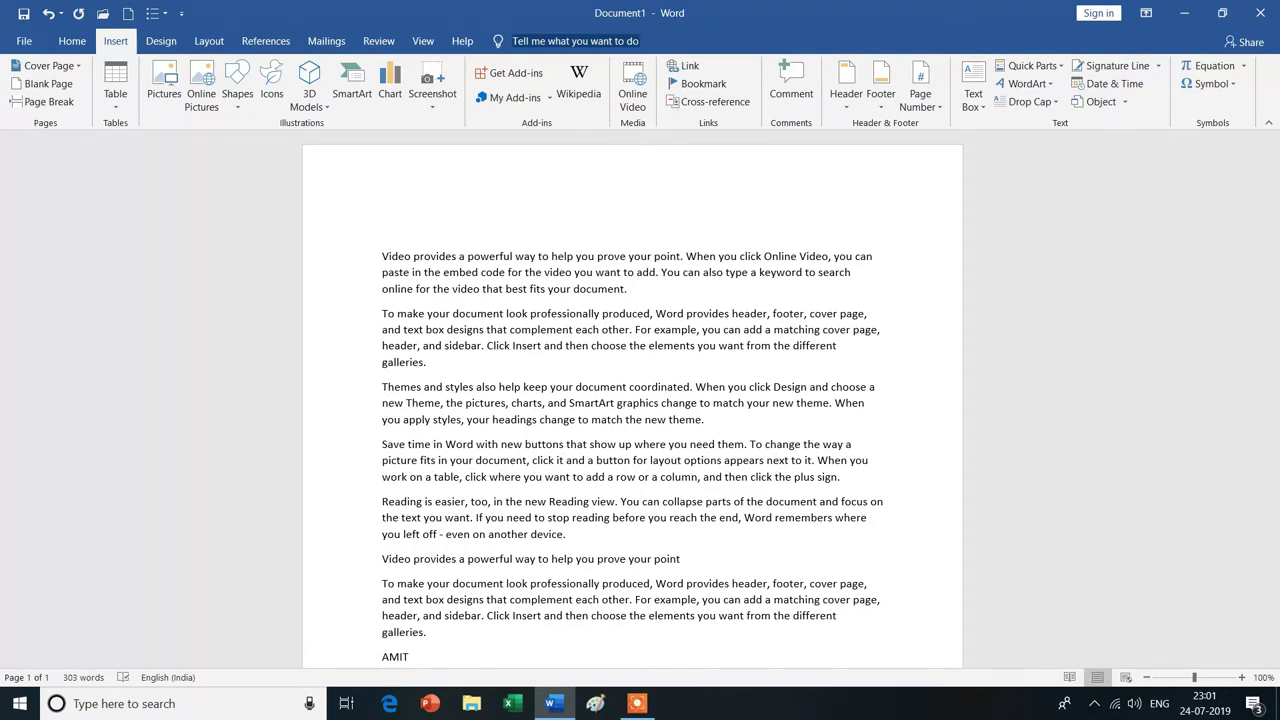
left_click(375, 233)
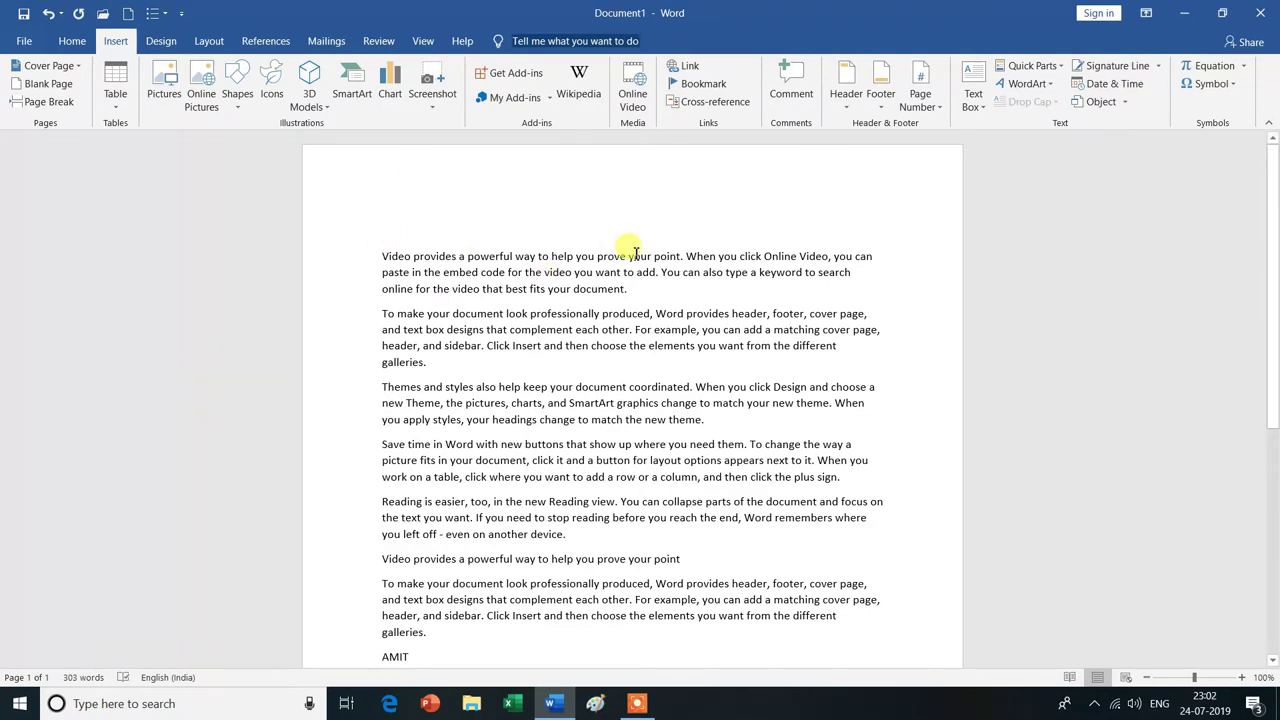
left_click(1062, 70)
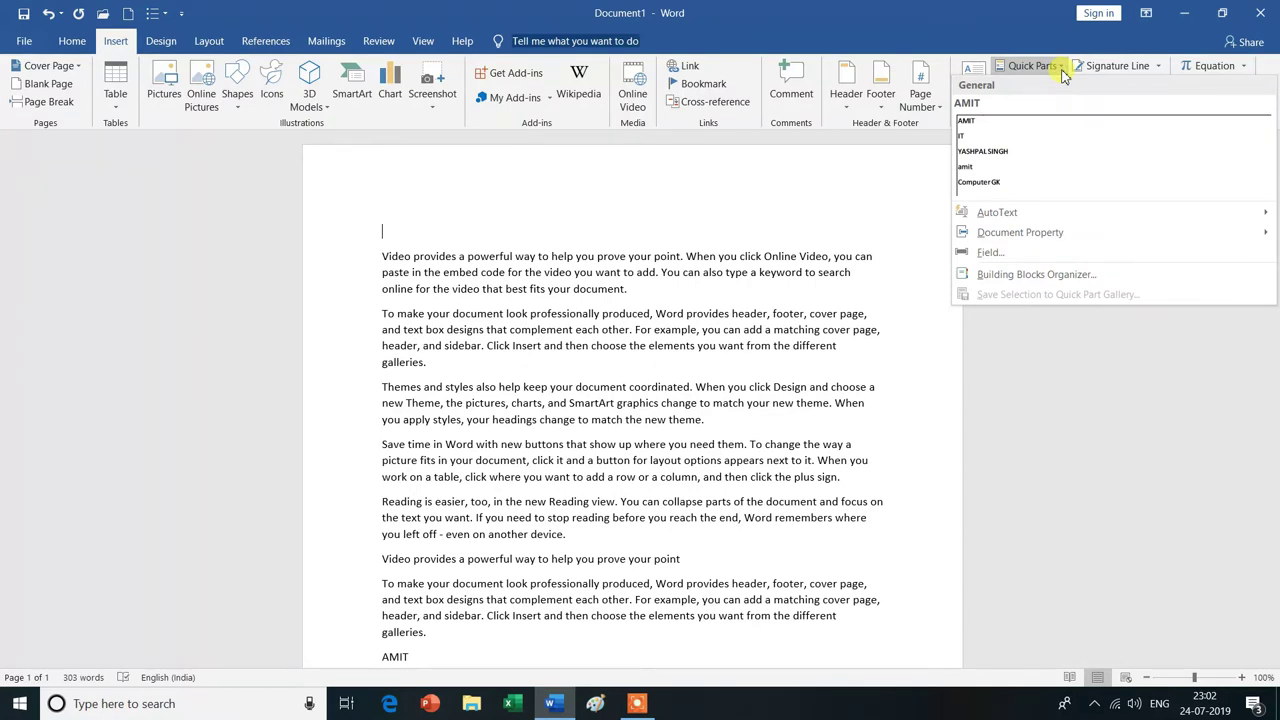
left_click(1040, 158)
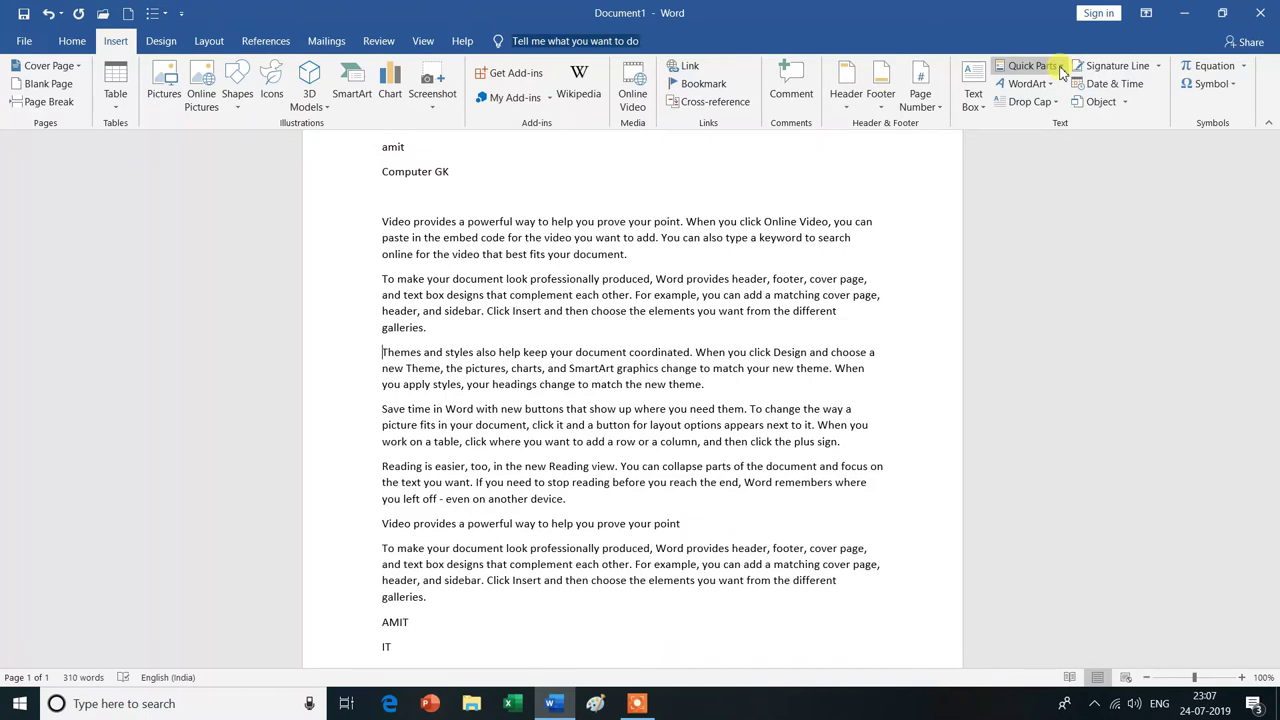
Delete both AutoText entries in the Building Blocks Organizer, confirming each, then close it.
left_click(1060, 68)
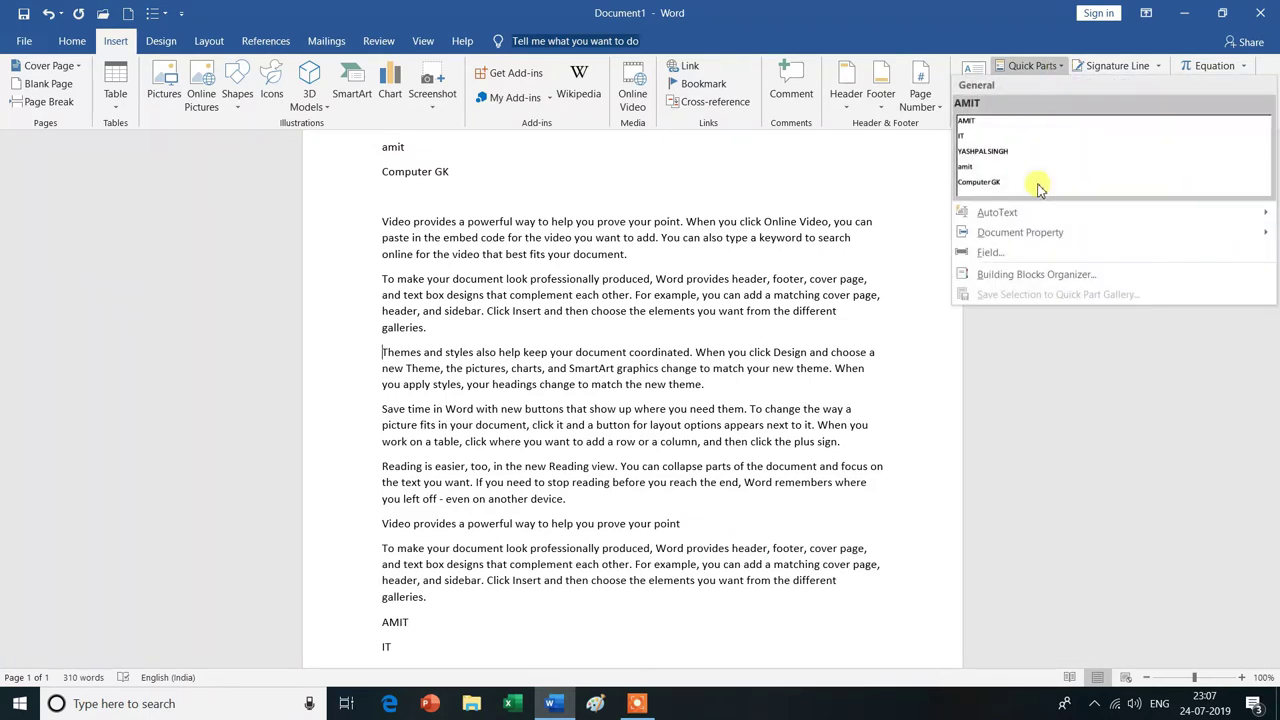
left_click(1035, 276)
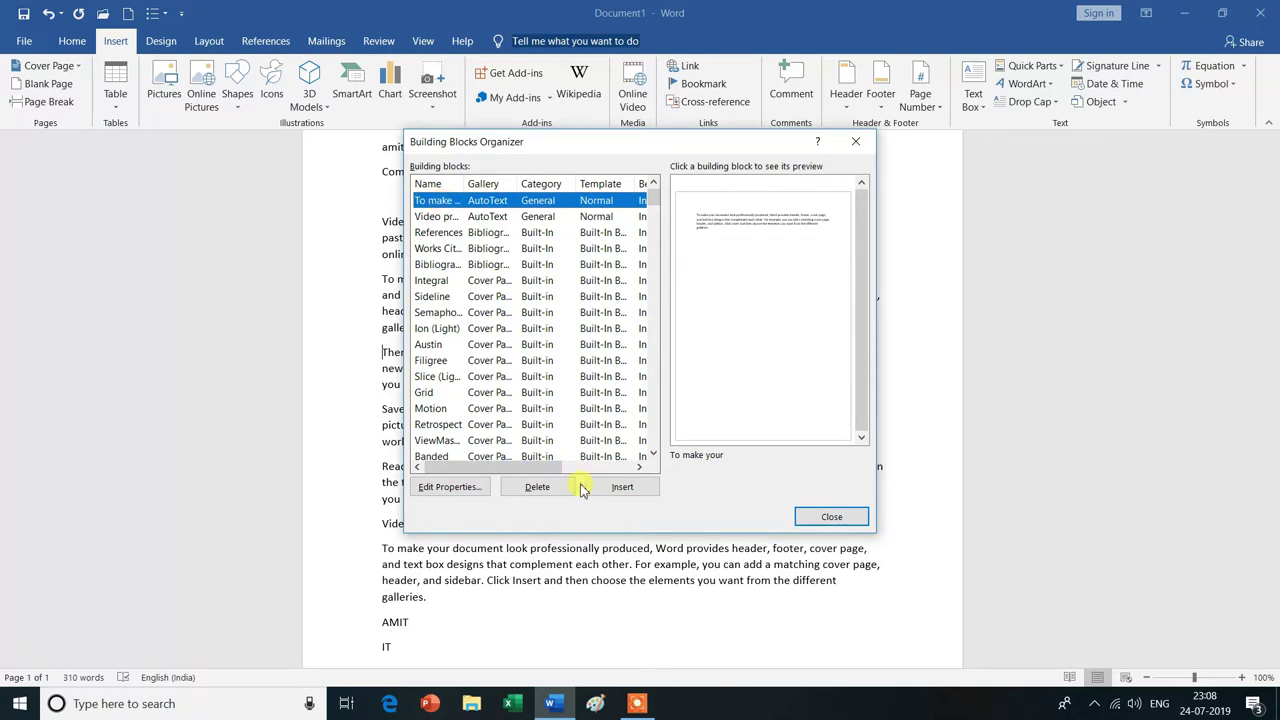
left_click(552, 494)
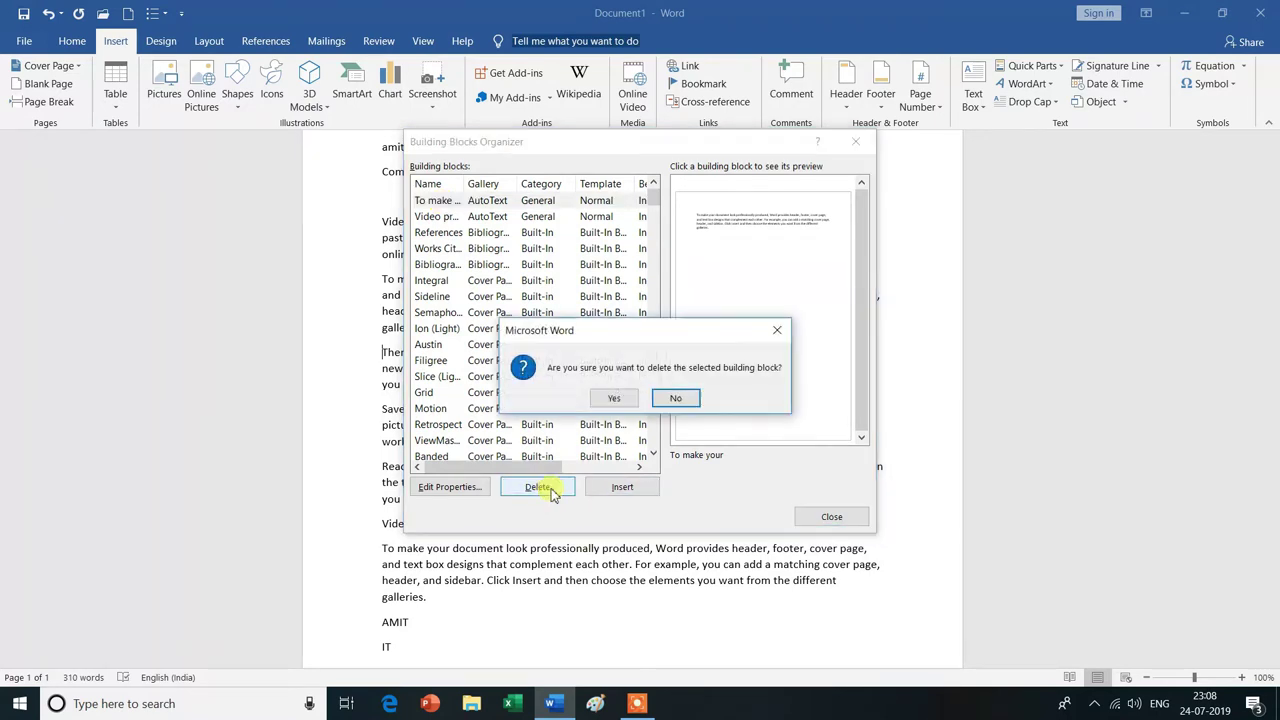
left_click(612, 400)
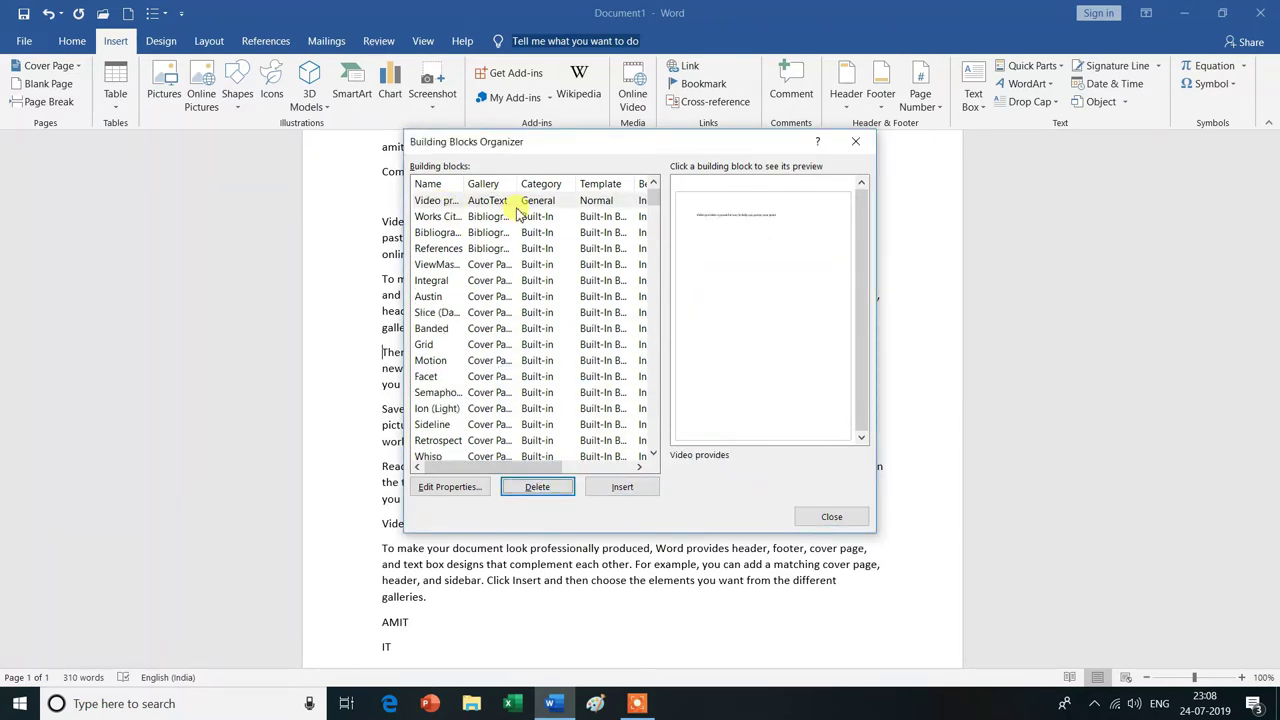
left_click(433, 204)
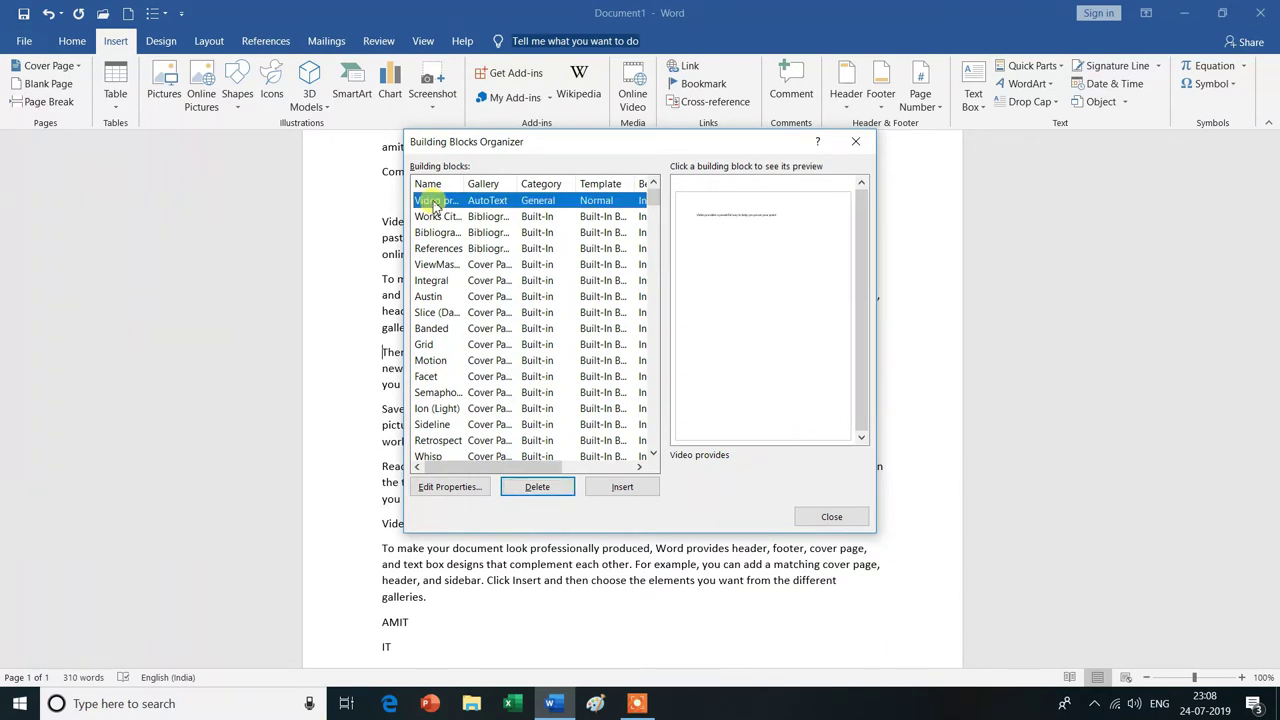
left_click(558, 487)
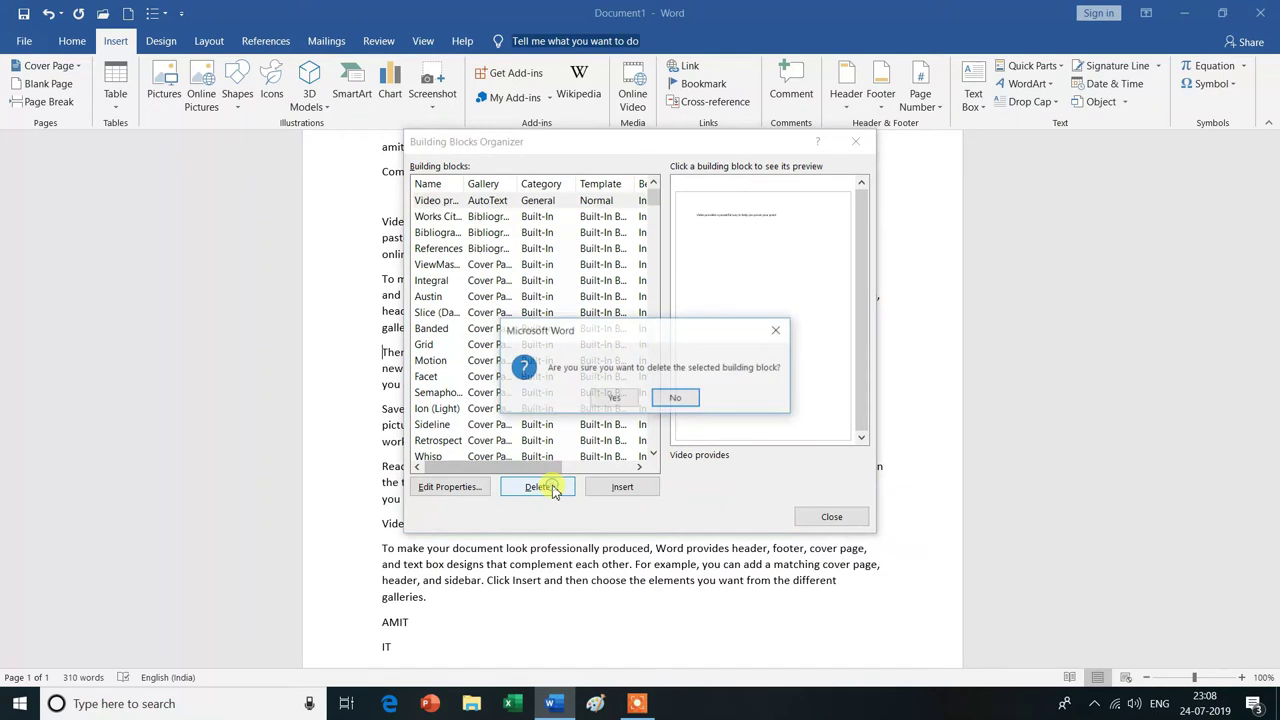
left_click(614, 398)
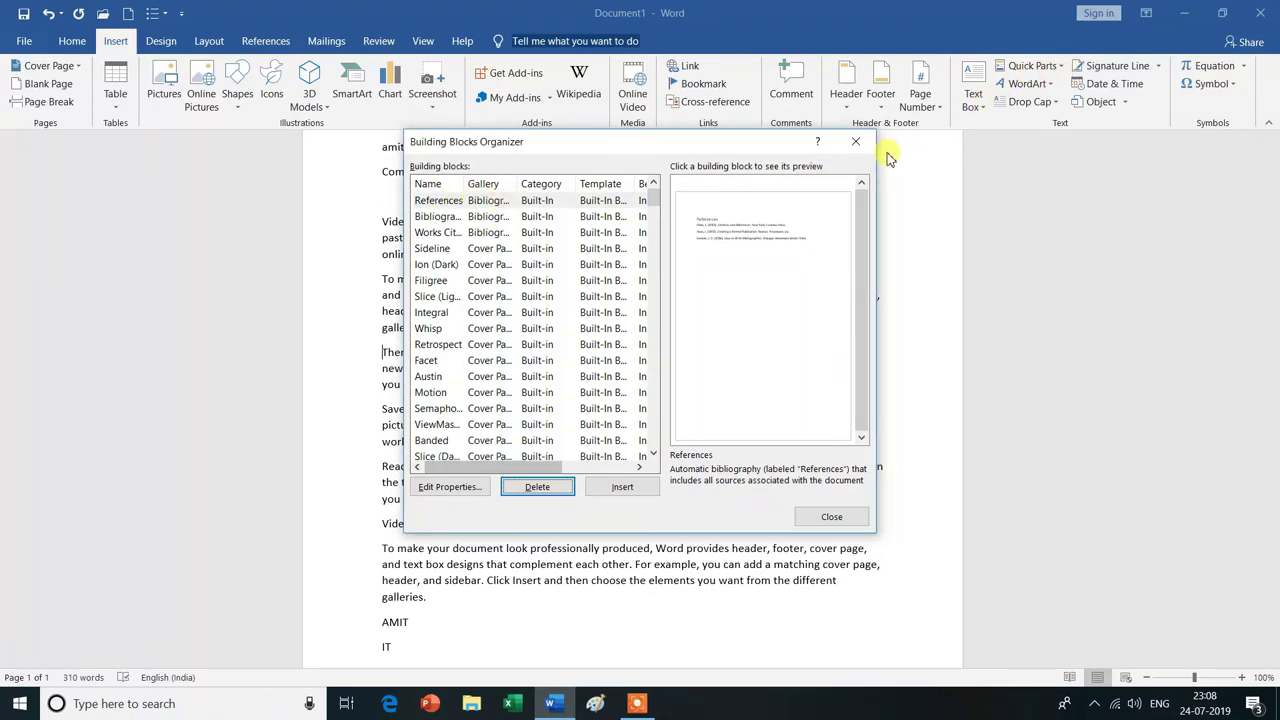
left_click(855, 141)
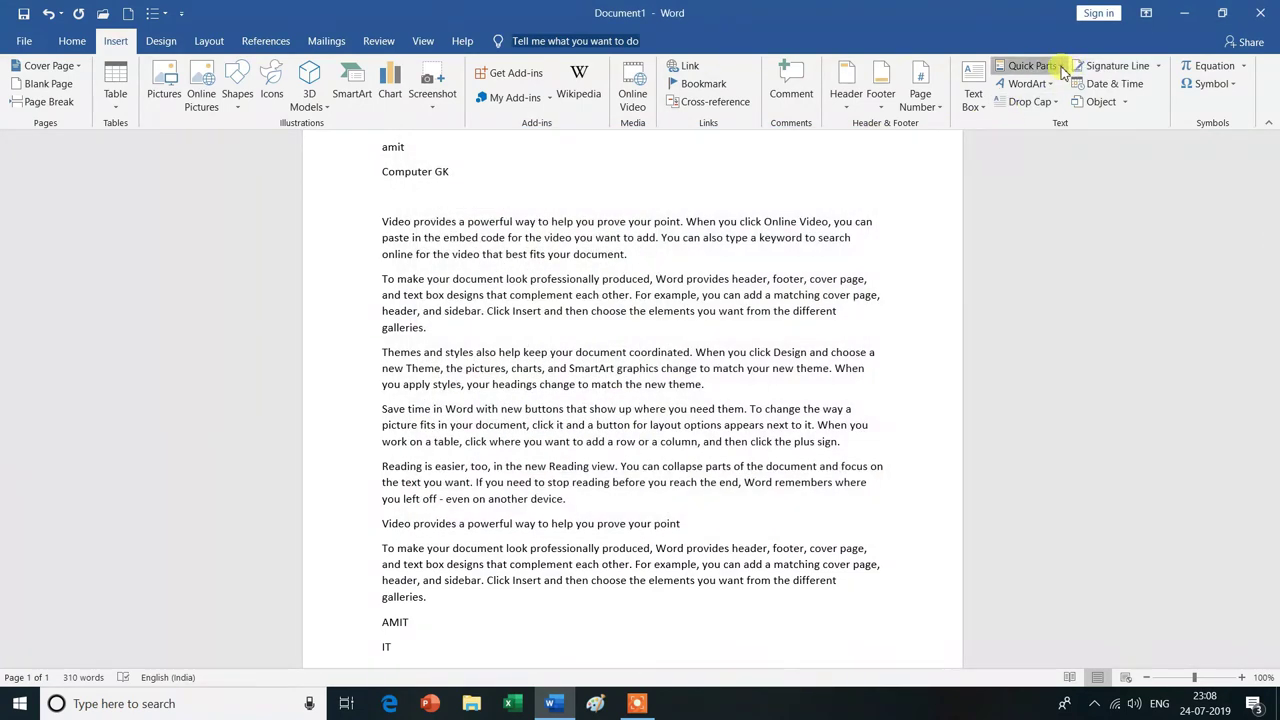
Preview cover pages from Slice (Light) to ViewMaster in the Organizer, then insert Banded.
left_click(1030, 65)
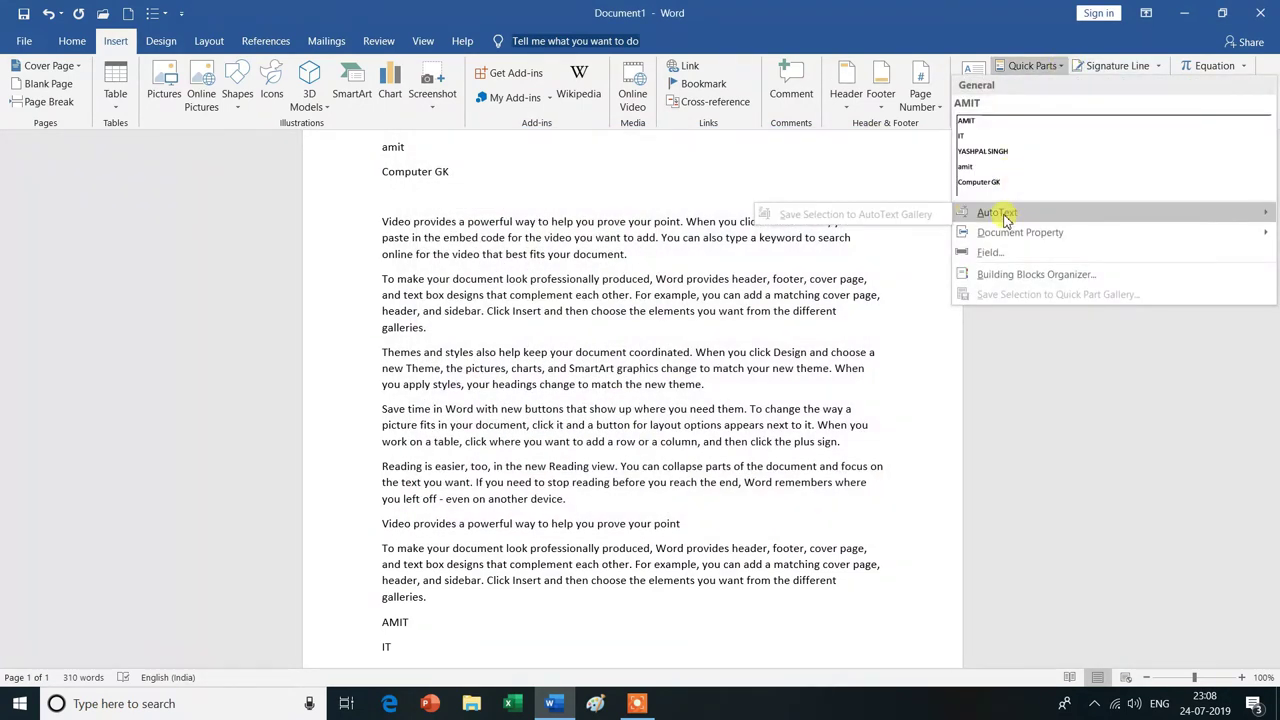
mouse_move(997, 212)
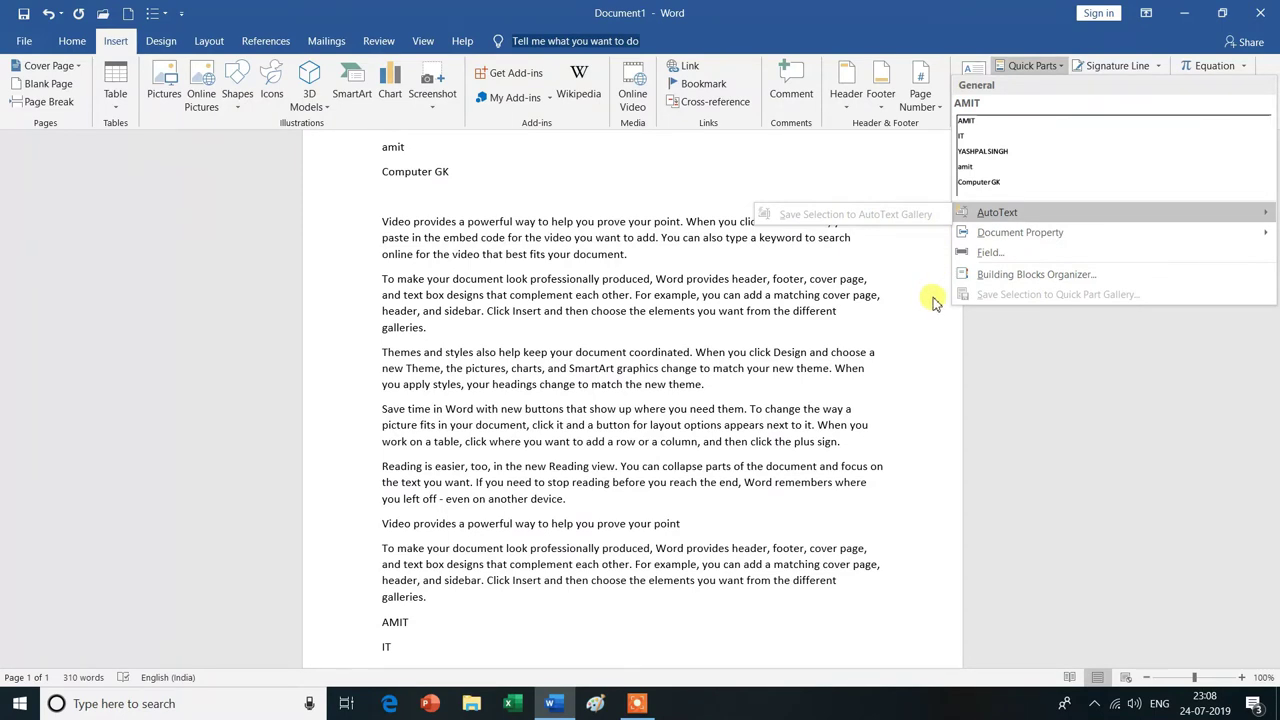
left_click(1000, 274)
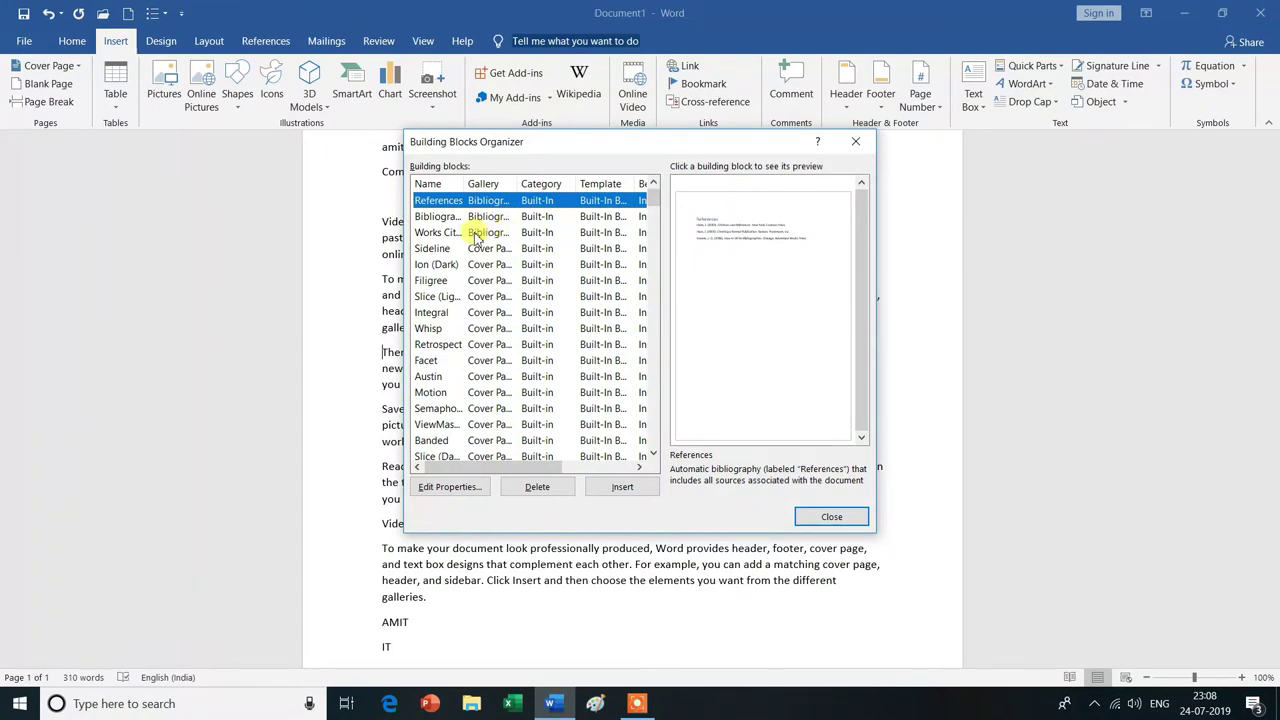
left_click(497, 298)
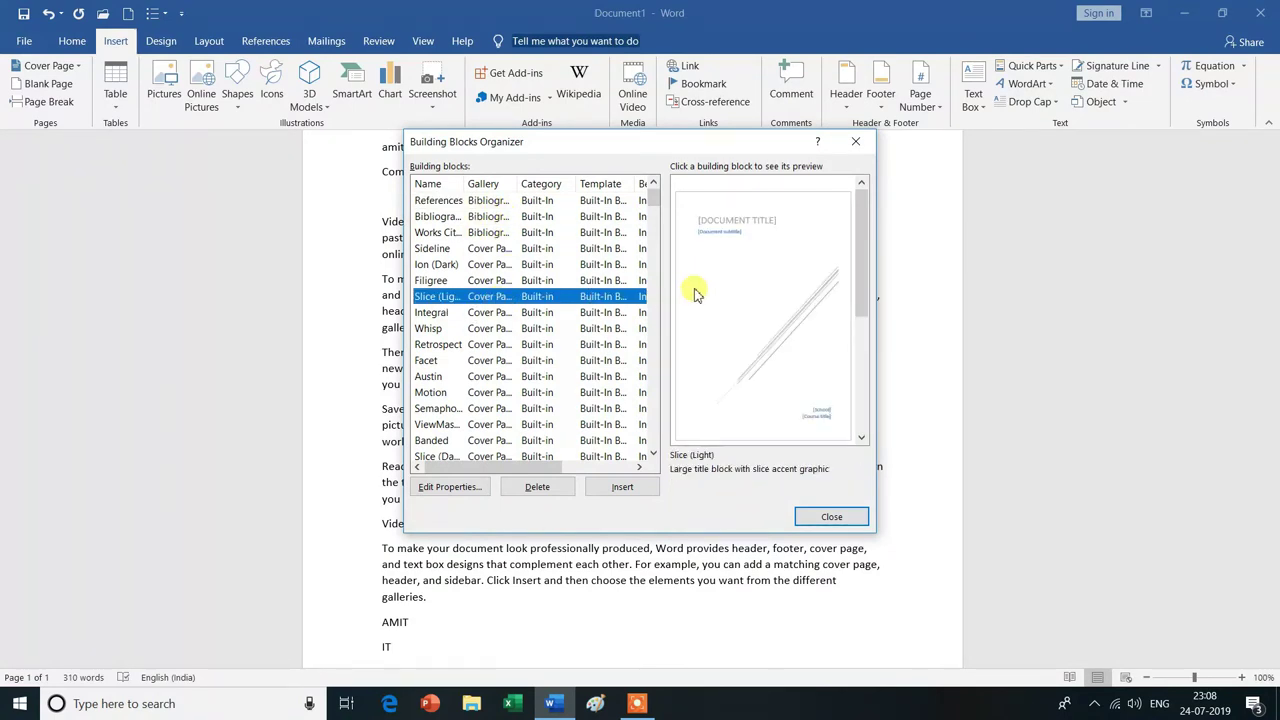
left_click(500, 314)
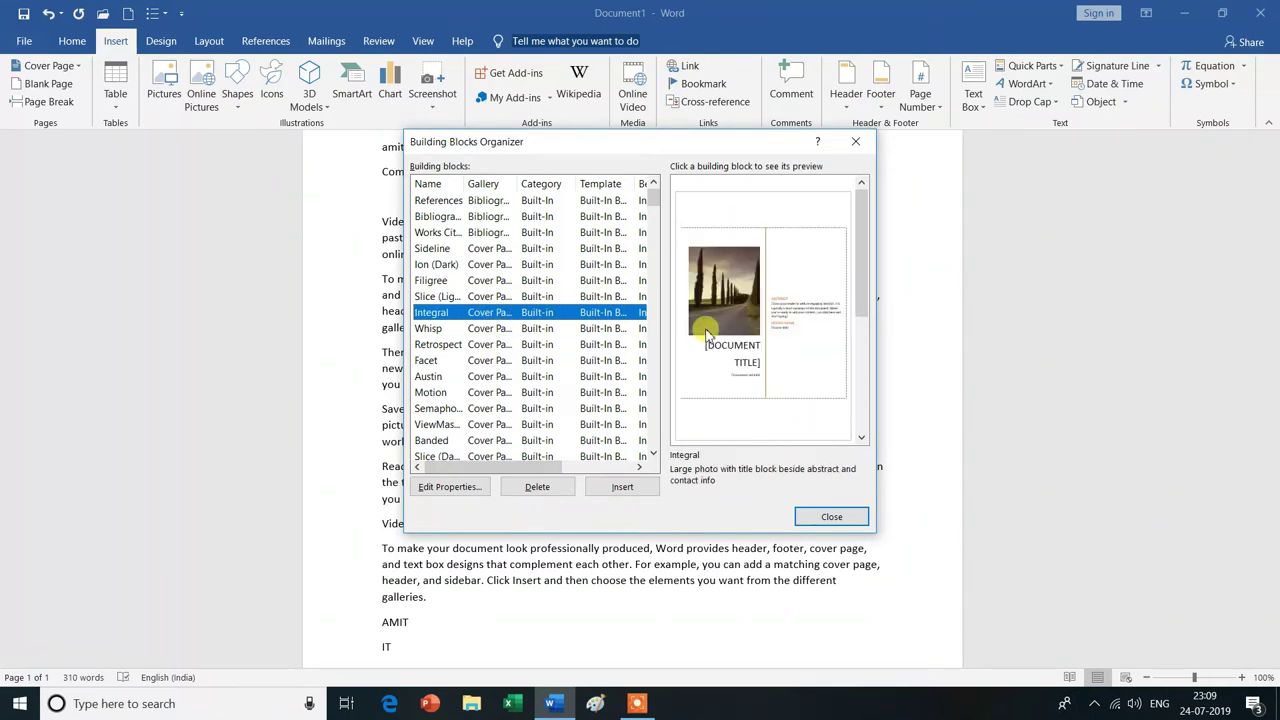
left_click(505, 345)
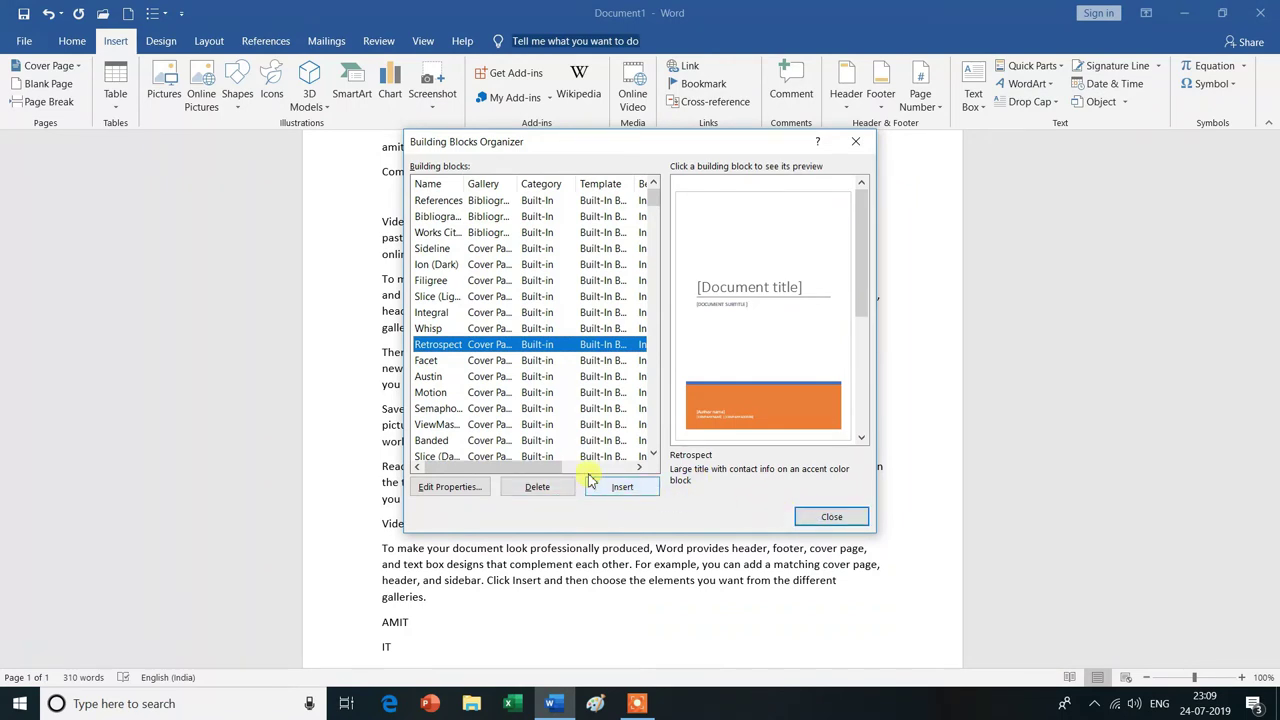
left_click(480, 362)
left_click(480, 378)
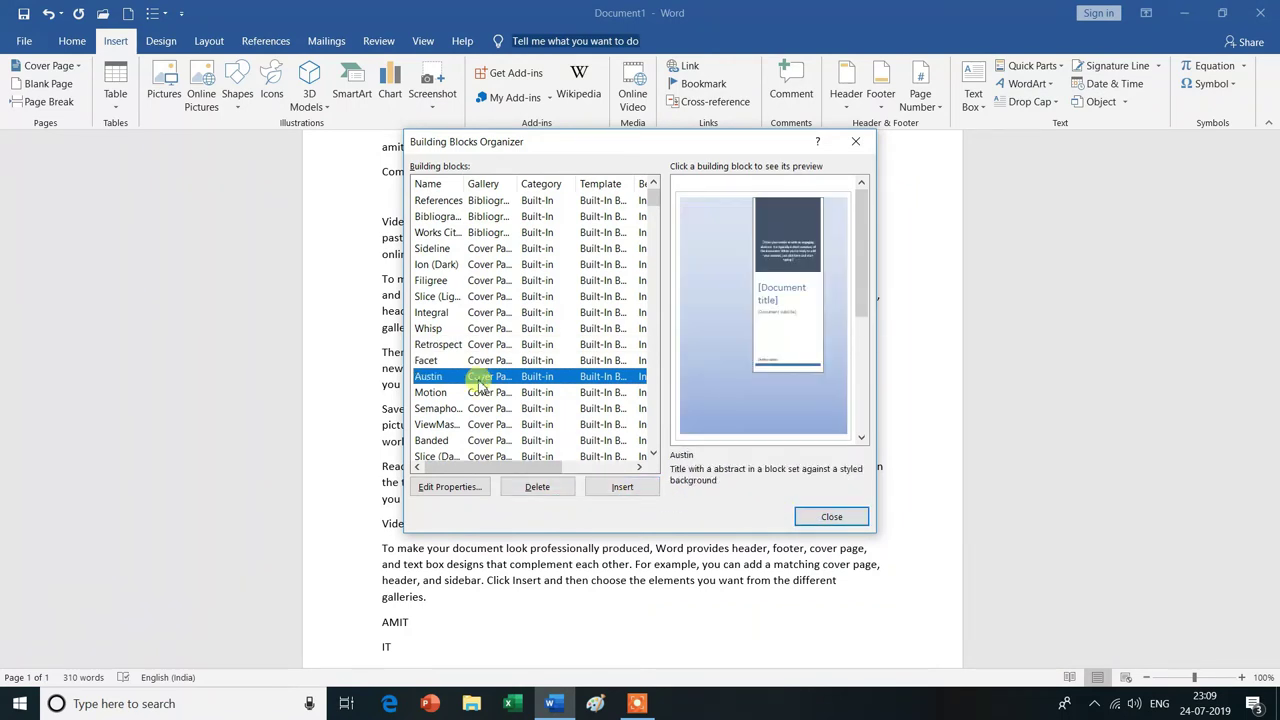
left_click(480, 394)
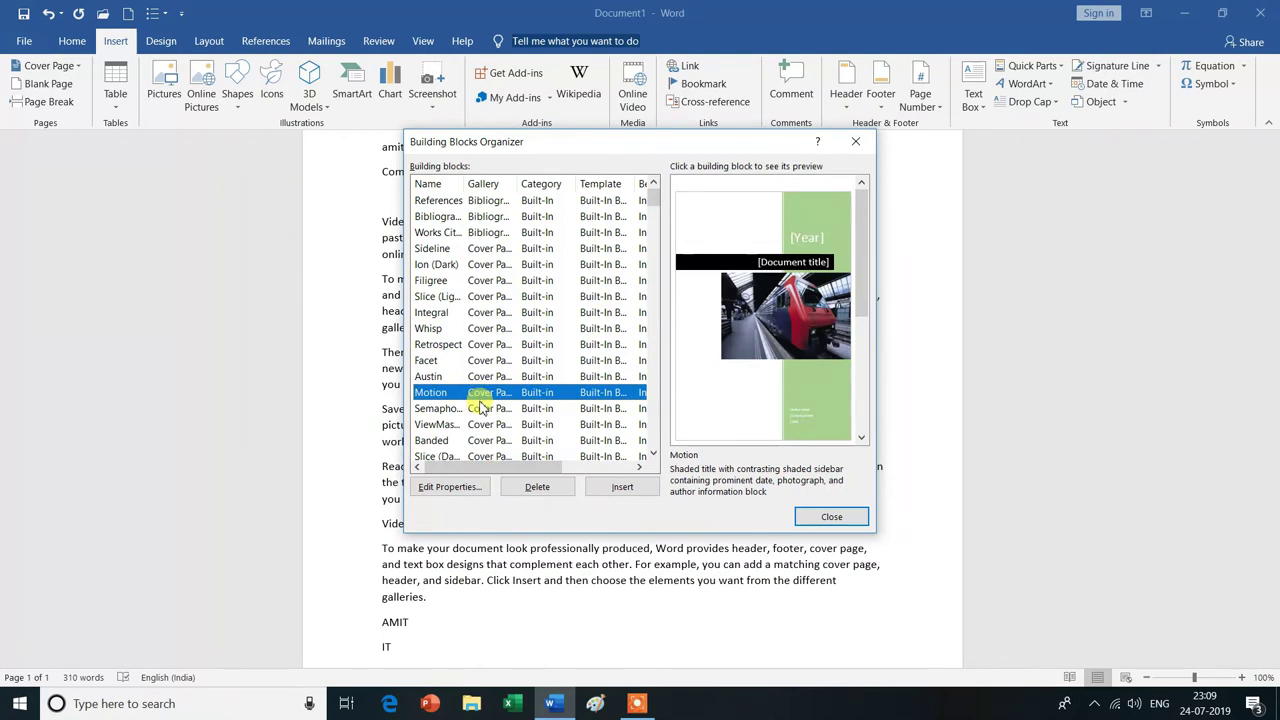
left_click(480, 408)
left_click(482, 425)
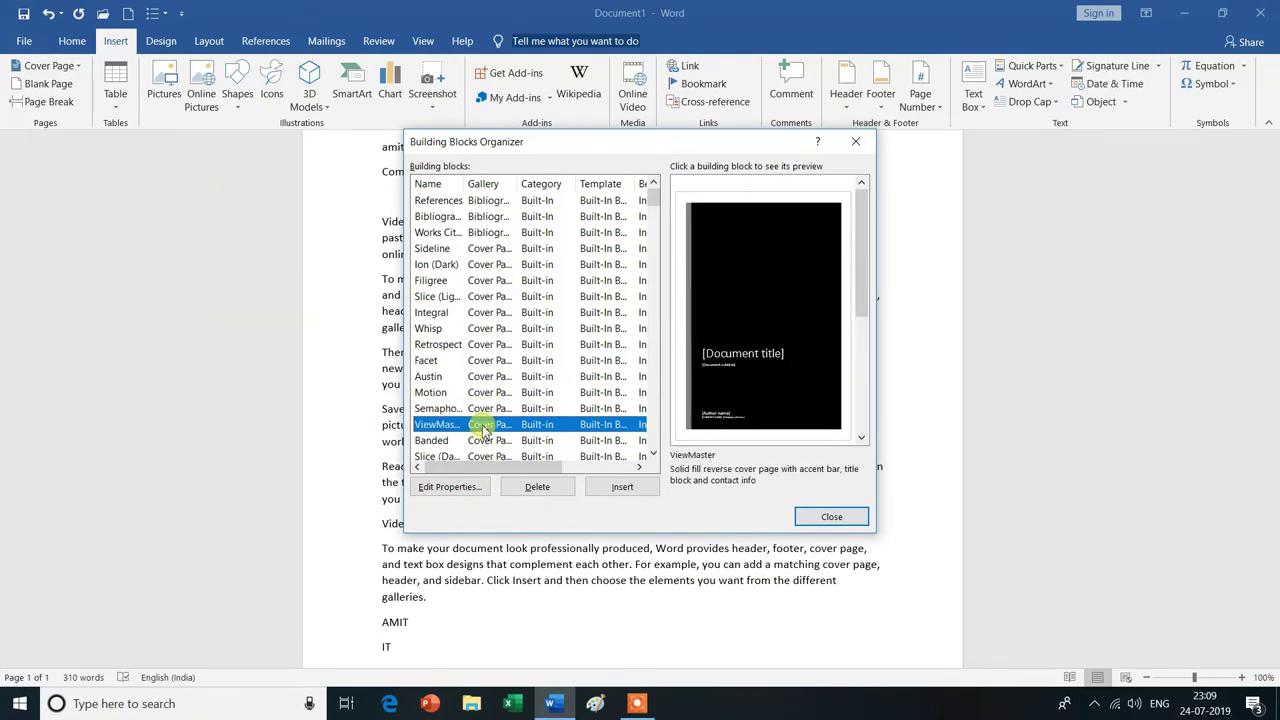
left_click(481, 441)
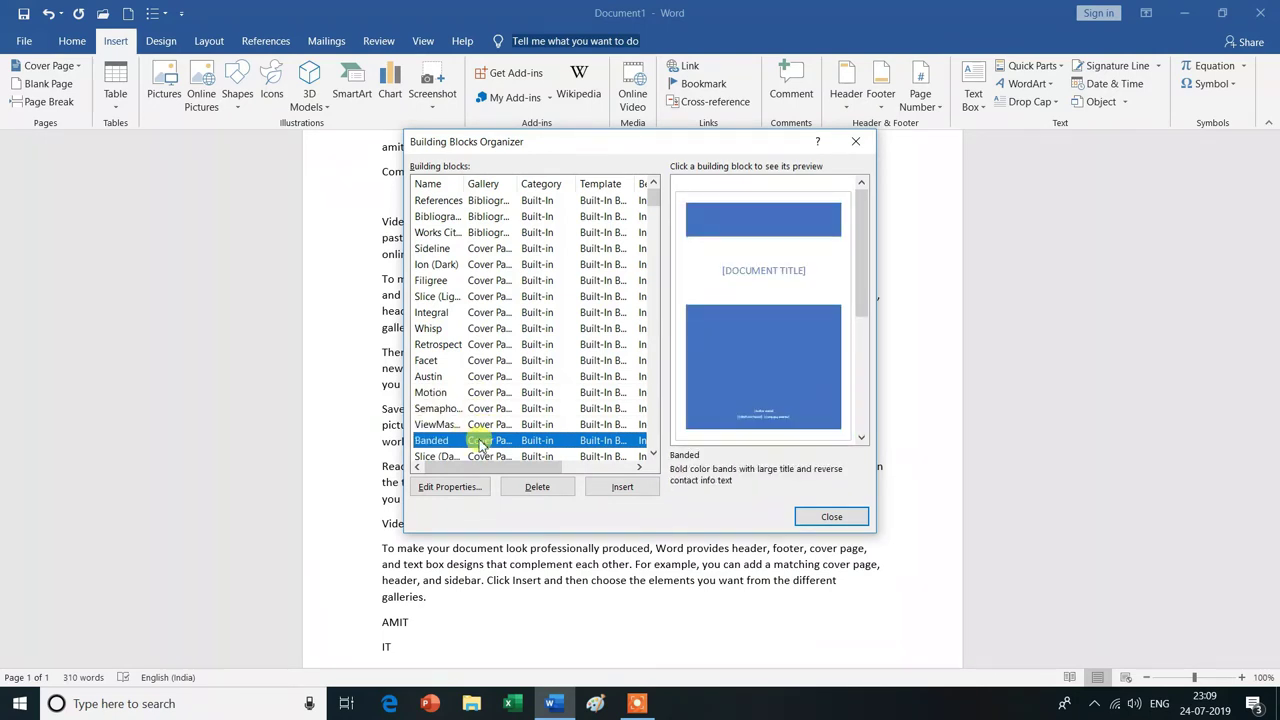
left_click(628, 492)
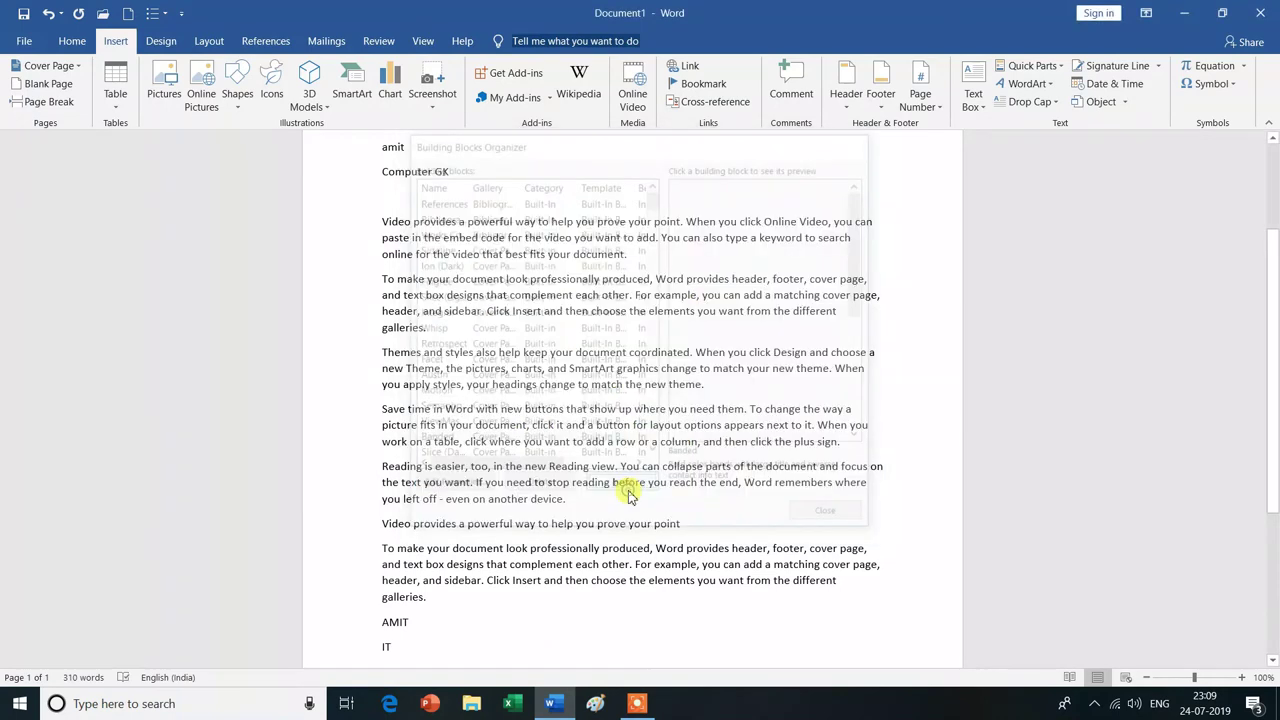
Undo the Banded cover page and its automatic title so the Quick Part lines lead again.
scroll(914, 140, "up", 2)
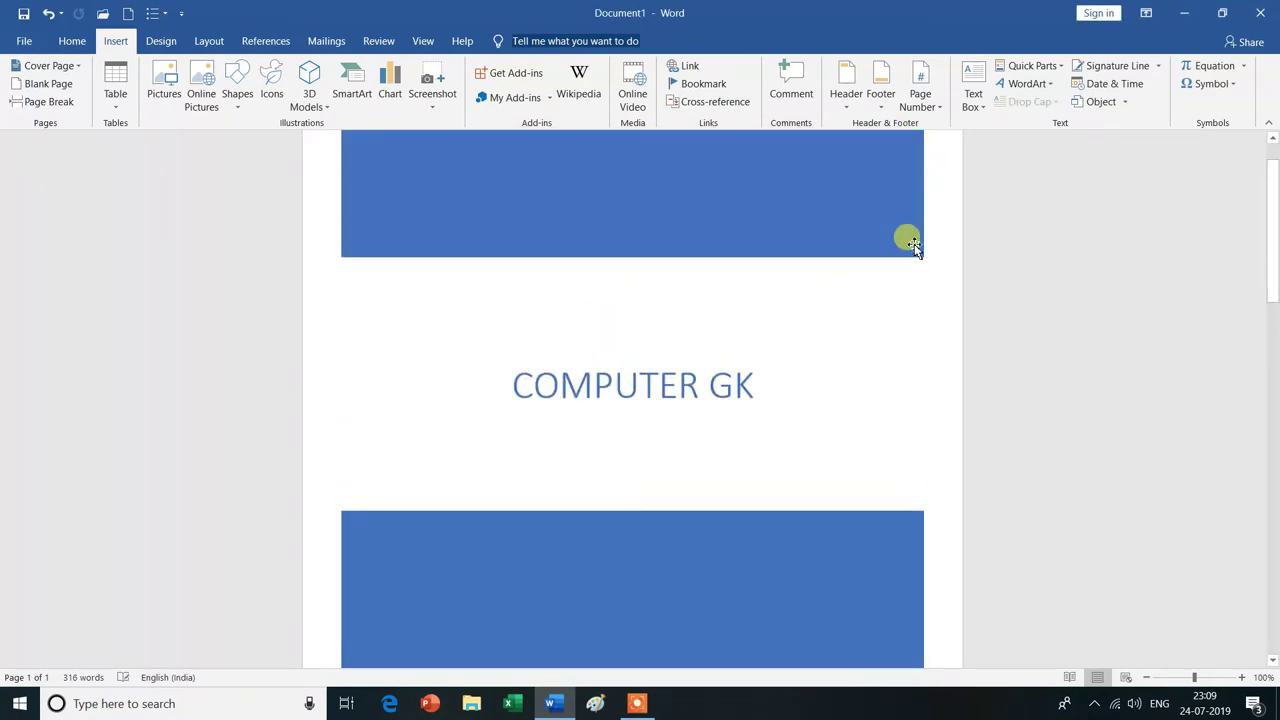
key("ctrl+z")
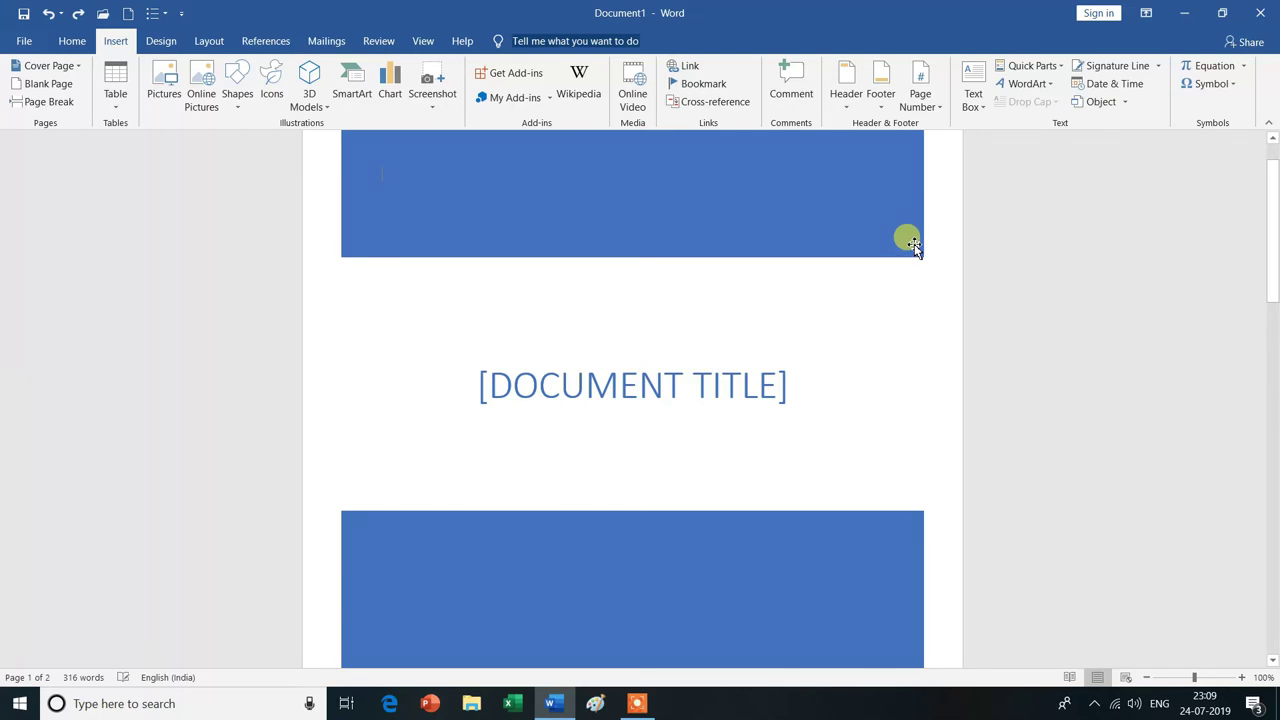
key("ctrl+z")
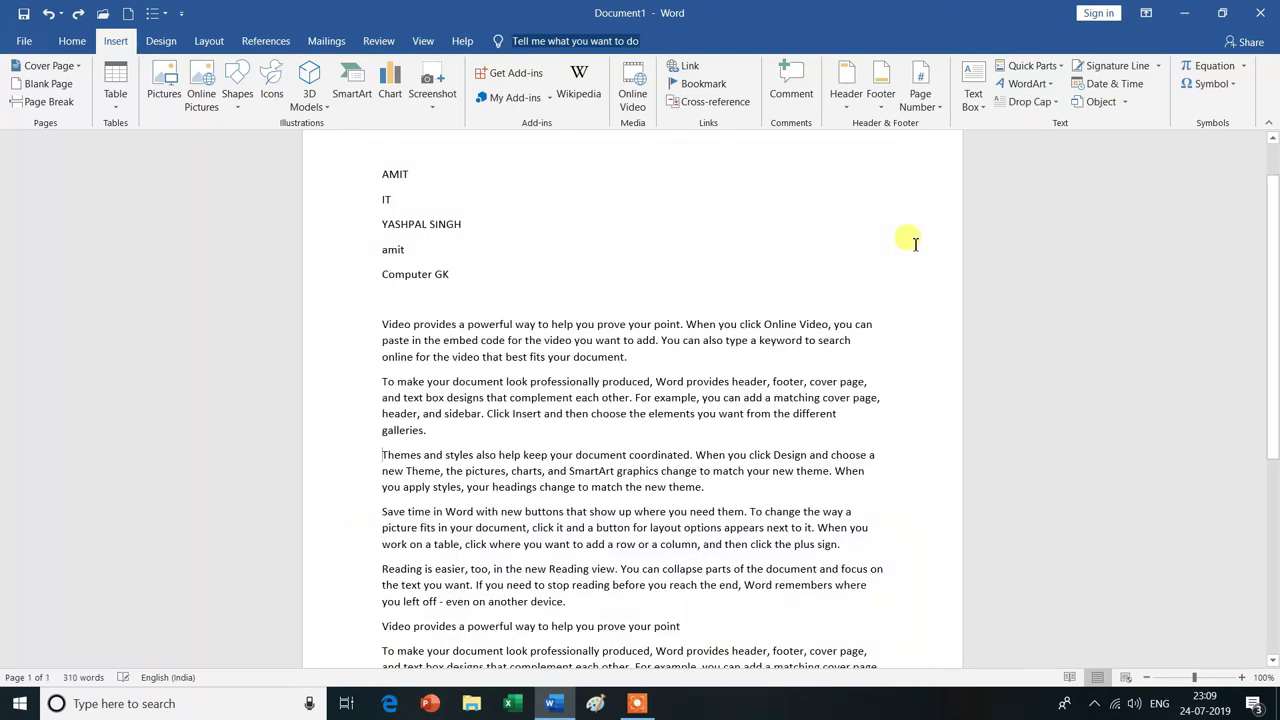
Look over the Building Blocks Organizer from Quick Parts, then close it without changes.
left_click(1055, 70)
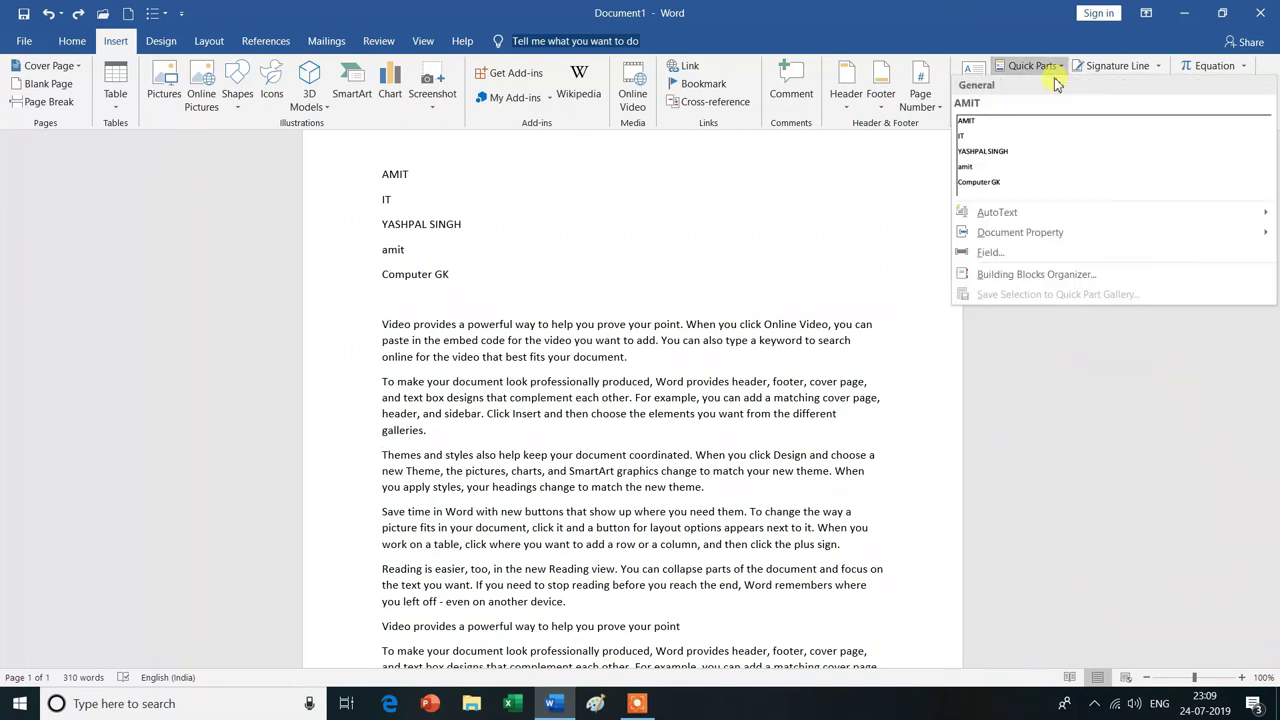
left_click(1038, 276)
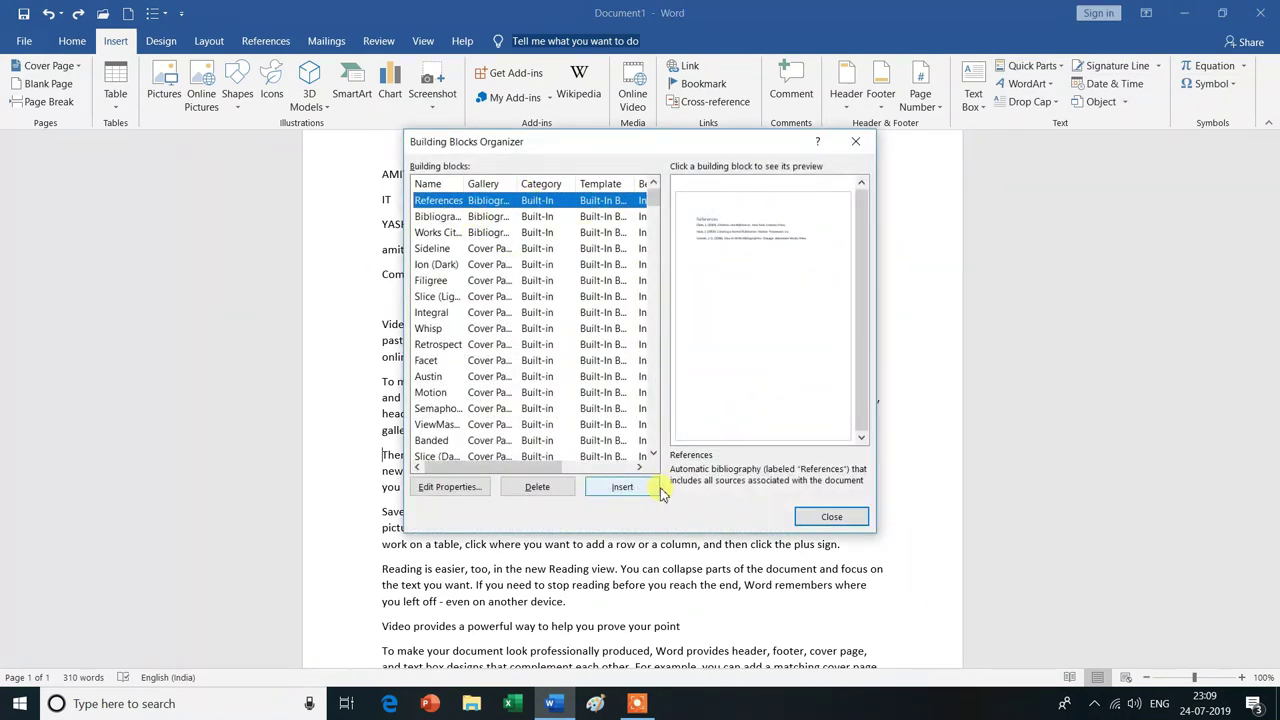
left_click(862, 141)
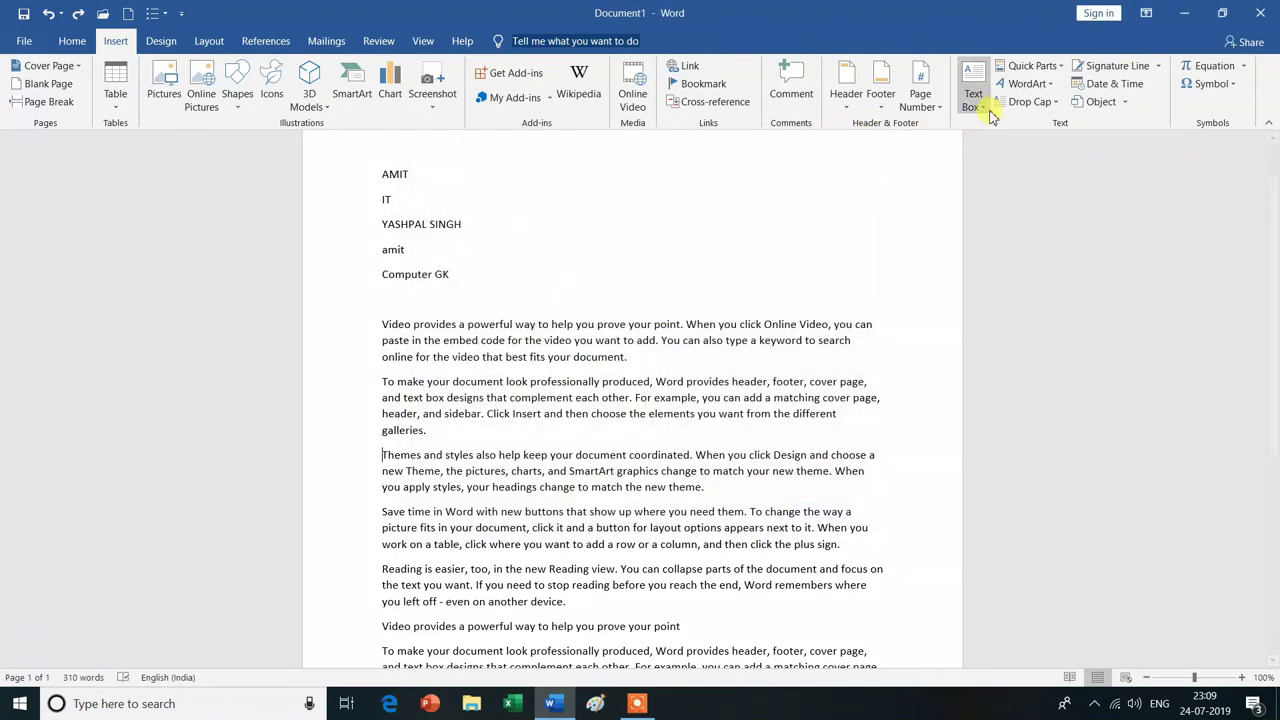